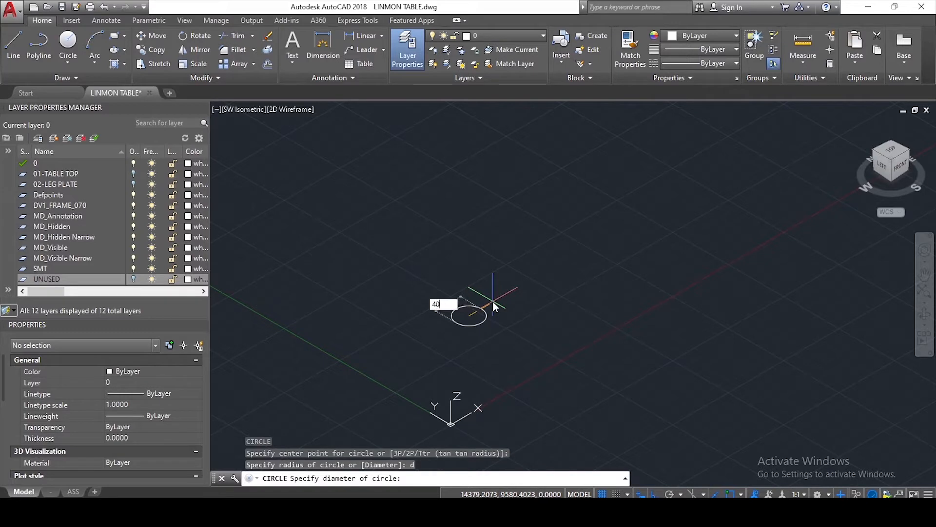
Step: Finish a circle with a diameter of 40 and, in the top view, shift it in the negative X direction towards the Y axis
key("Return")
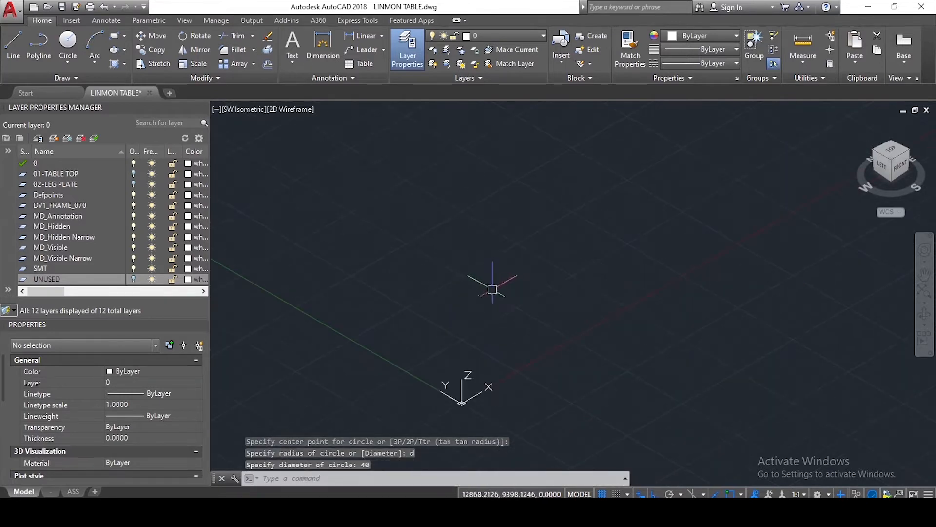
left_click(488, 198)
left_click(539, 267)
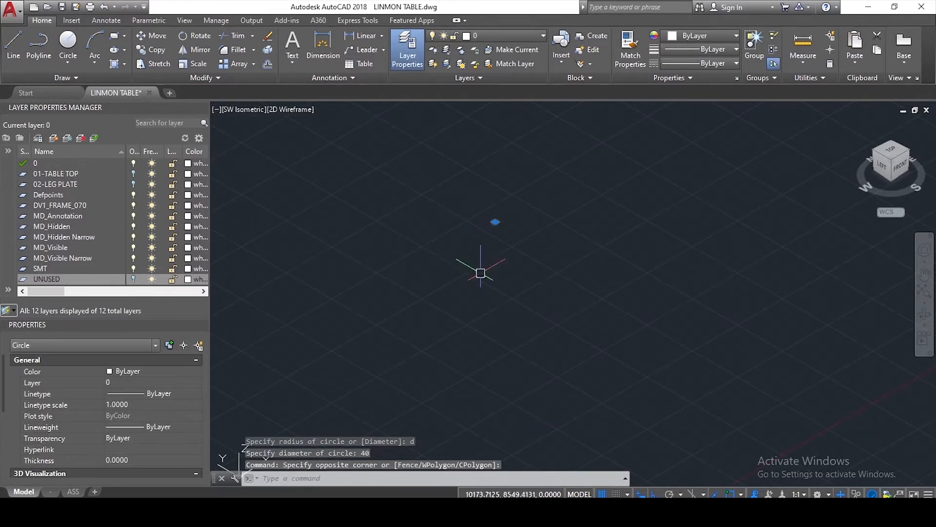
left_click(896, 155)
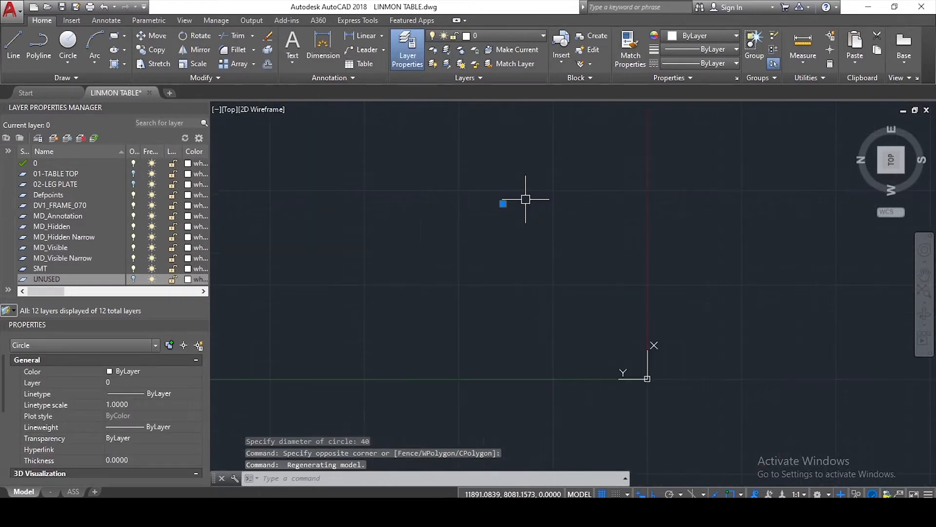
scroll(641, 227, "down", 5)
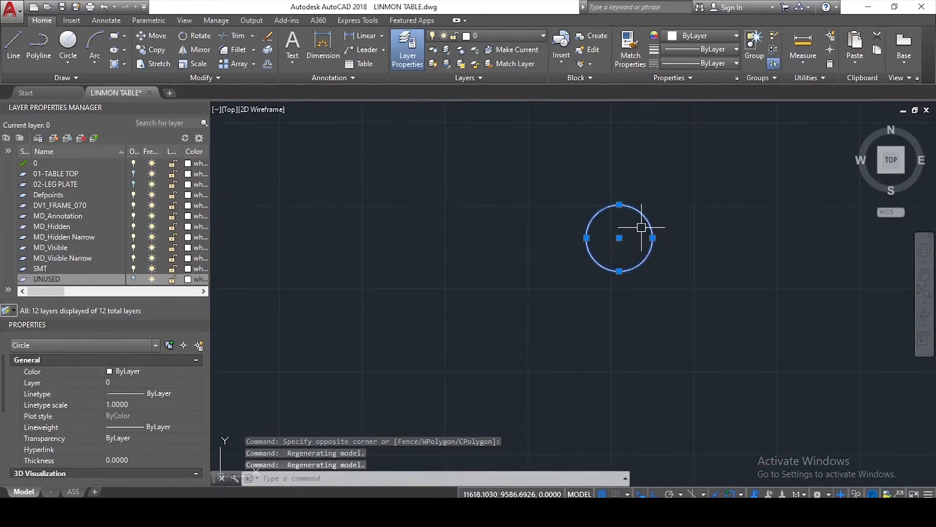
type("m")
key("Return")
left_click(637, 228)
scroll(508, 198, "down", 3)
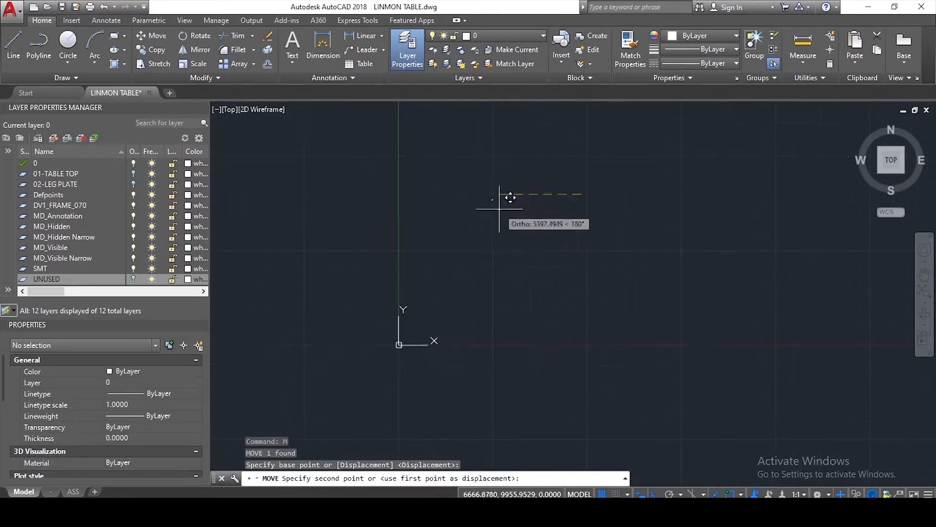
left_click(426, 231)
Step: Move the circle straight down in the negative Y direction so it lies near the X axis
left_click(455, 180)
left_click(410, 211)
type("m")
key("Return")
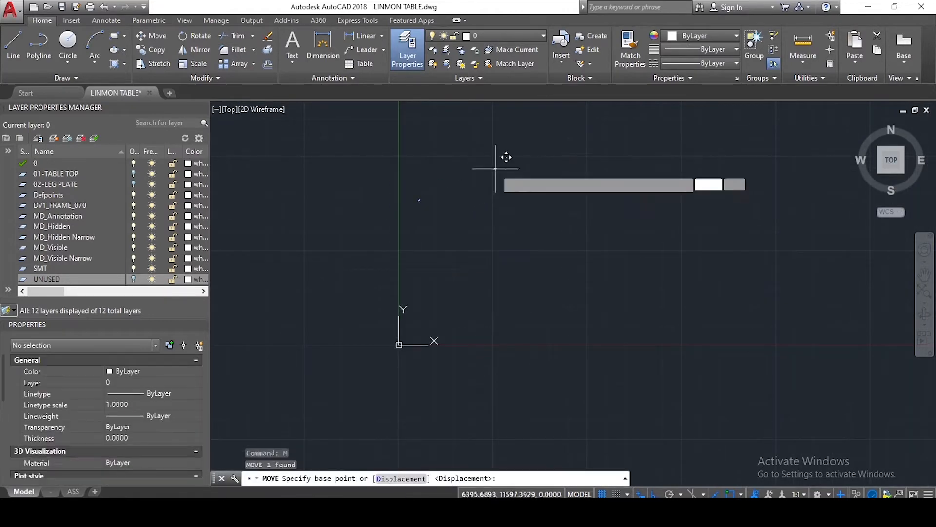
left_click(495, 169)
left_click(489, 299)
Step: Select the moved circle and return to an isometric view from the front-left
scroll(418, 329, "up", 3)
left_click(519, 275)
left_click(456, 323)
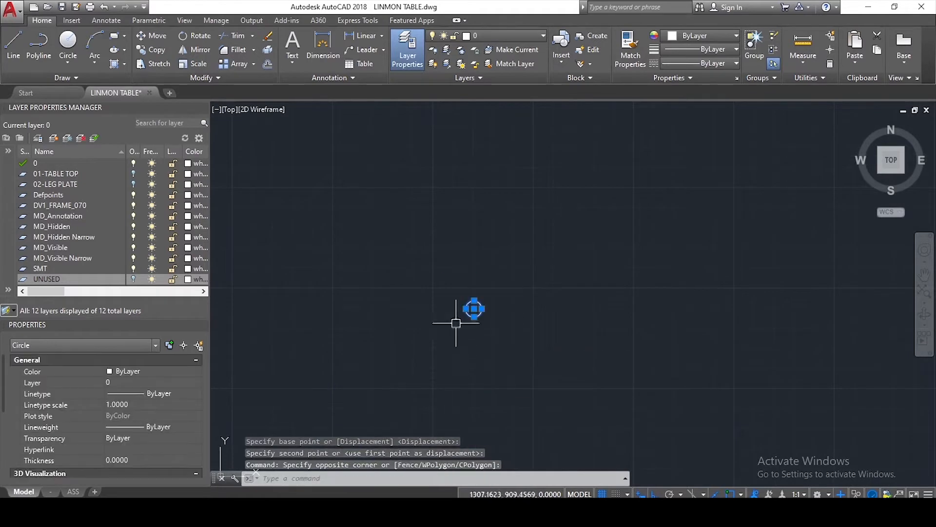
middle_click_drag(526, 239, 530, 277)
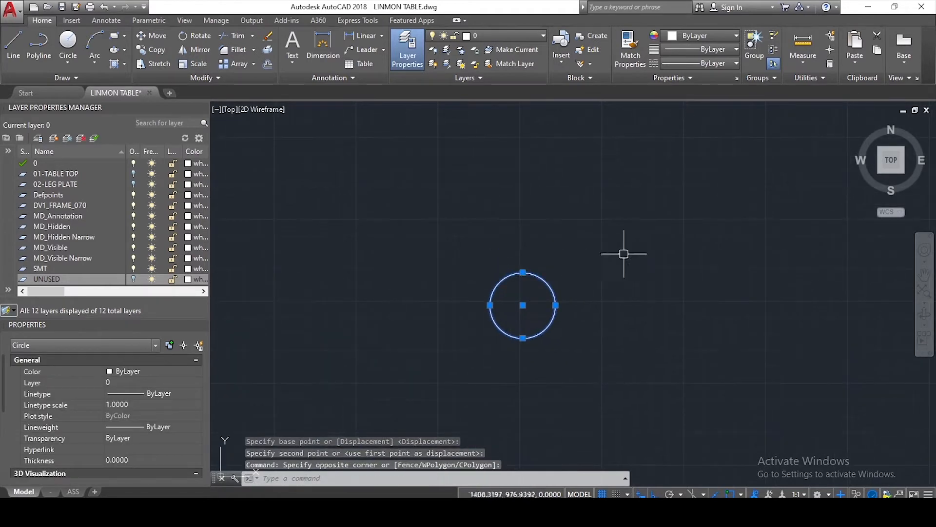
left_click(859, 124)
scroll(506, 383, "down", 5)
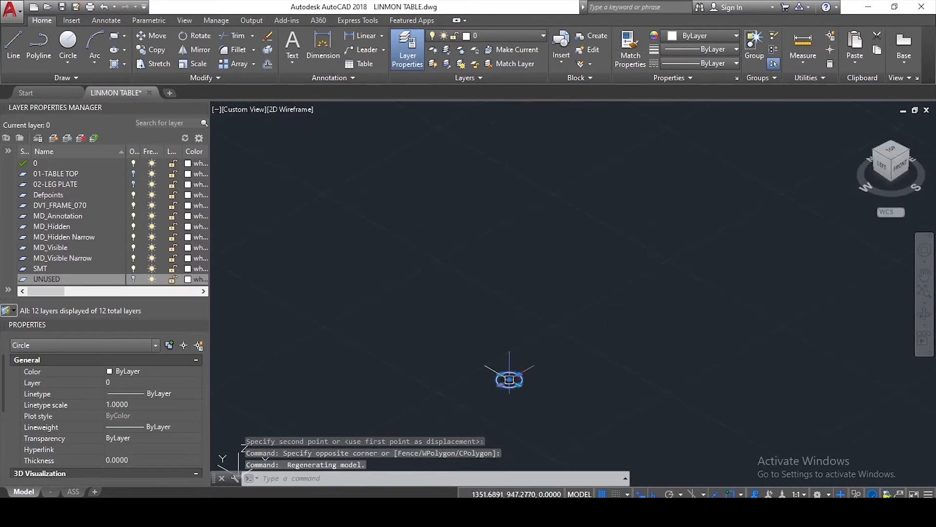
type("ext")
key("Return")
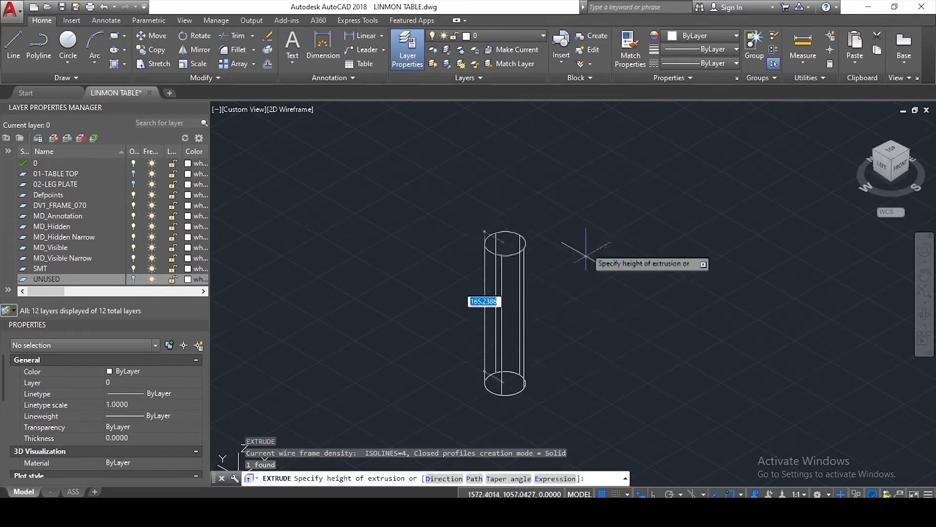
key("Escape")
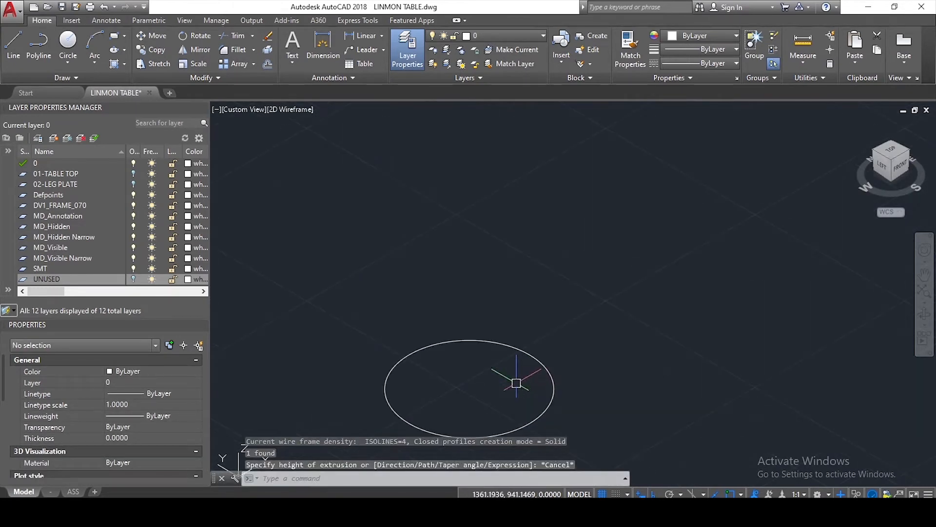
Step: Offset the circle inward by 1.2 to form the inner wall outline of the tube
left_click(560, 312)
left_click(527, 356)
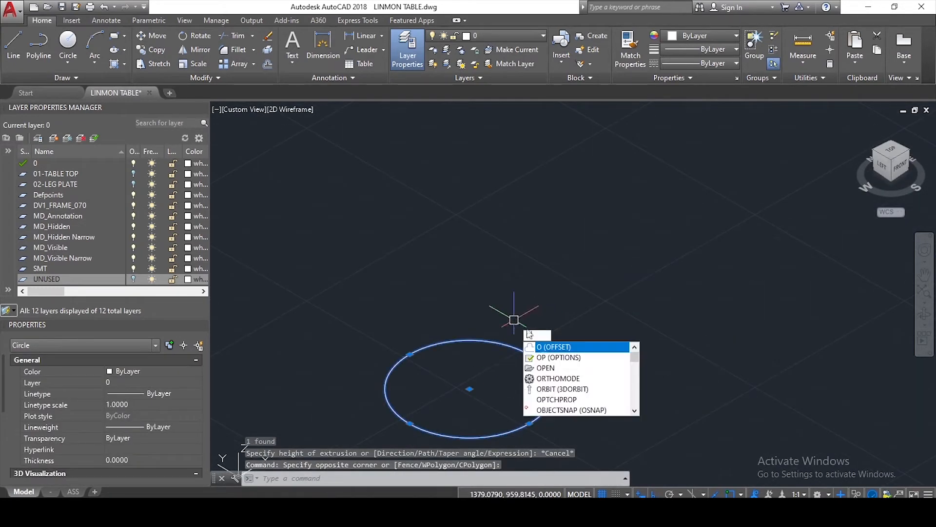
key("Return")
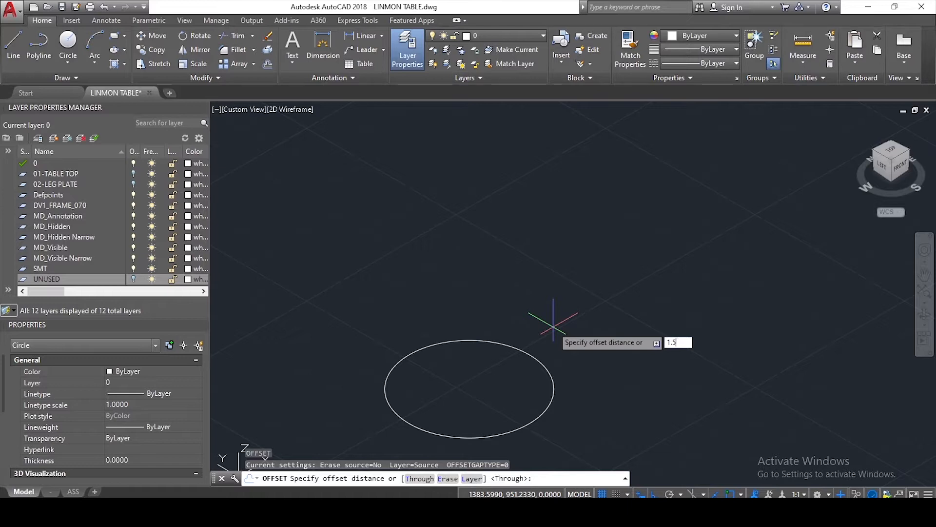
key("Return")
left_click(493, 380)
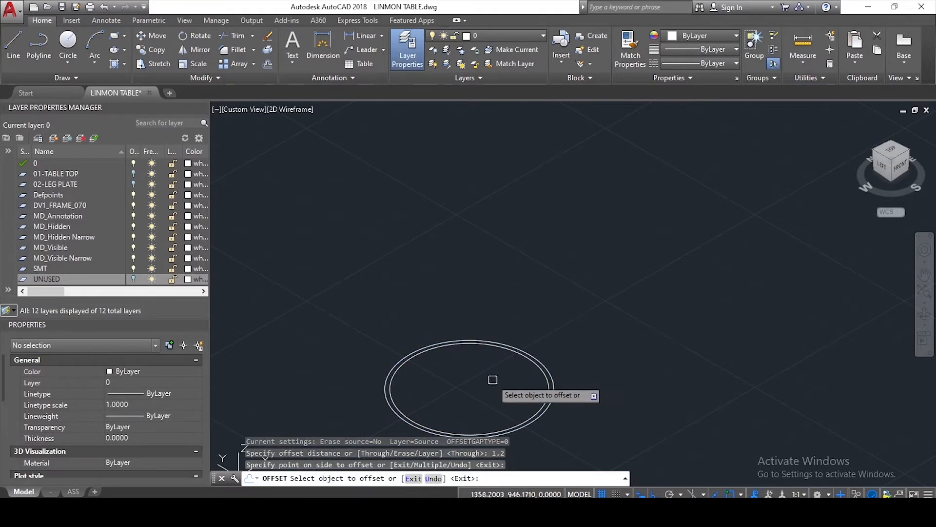
scroll(496, 381, "up", 2)
key("Return")
Step: Extrude both concentric circles upward to a height of 686
left_click(581, 311)
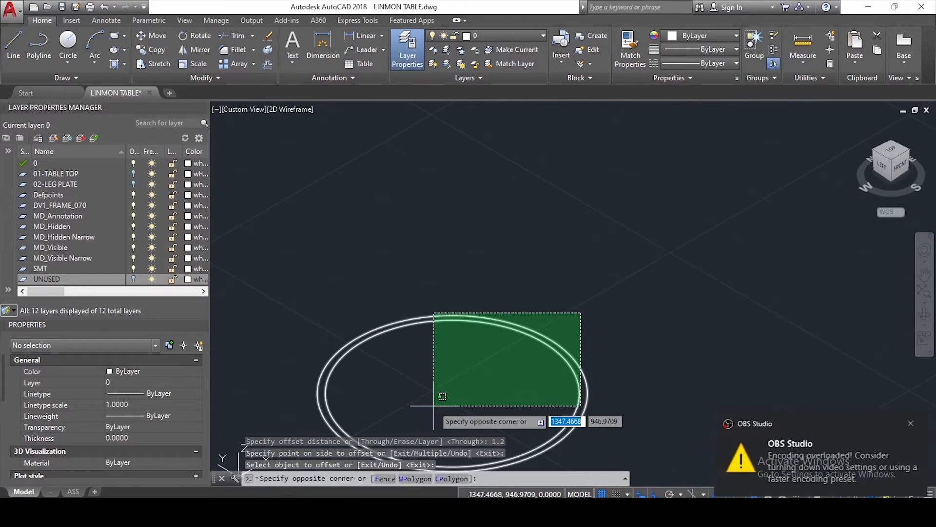
left_click(437, 388)
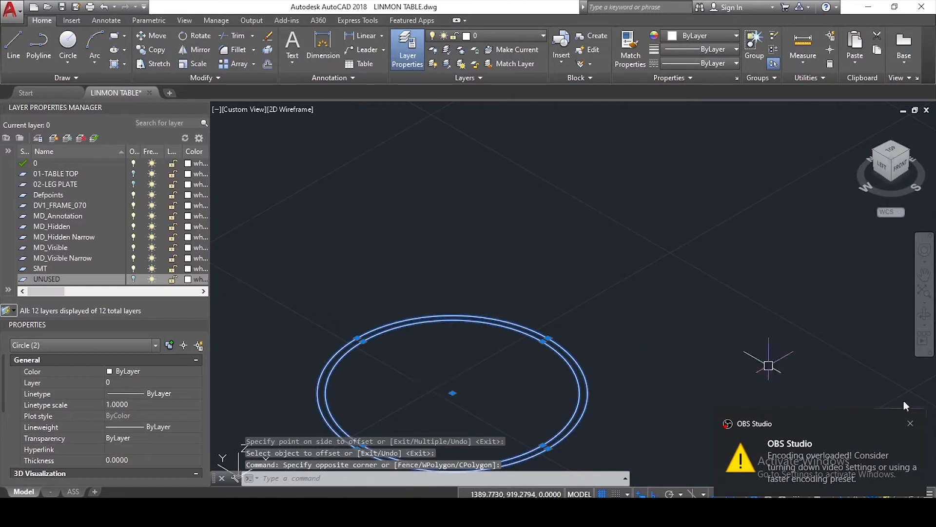
scroll(689, 365, "down", 2)
left_click(704, 290)
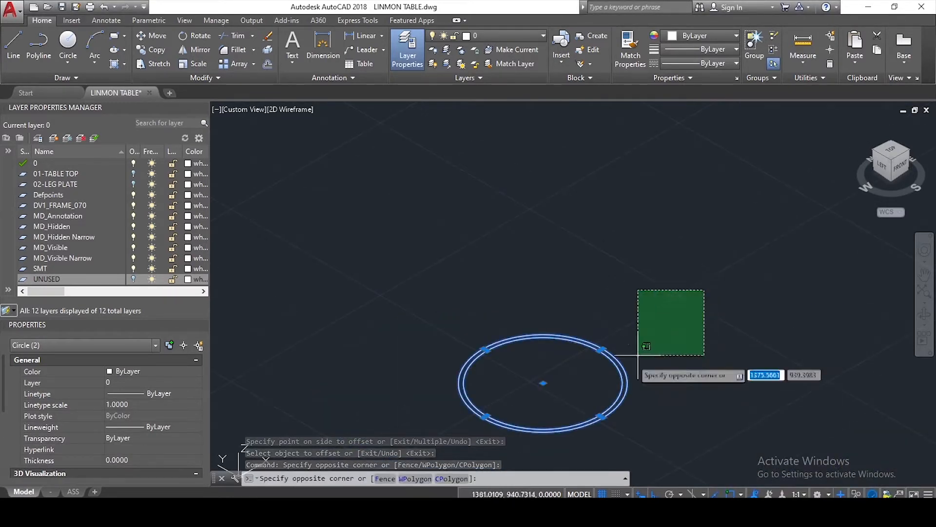
left_click(638, 355)
type("ext")
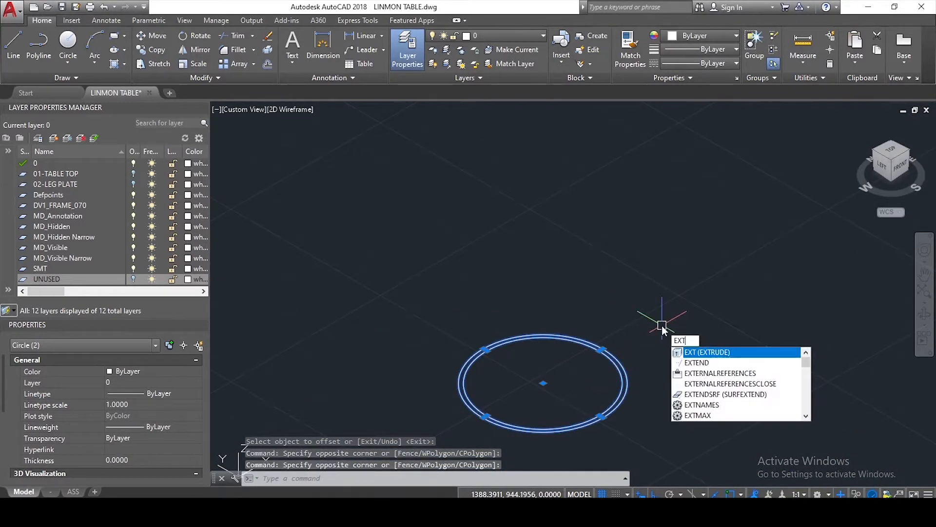
key("Return")
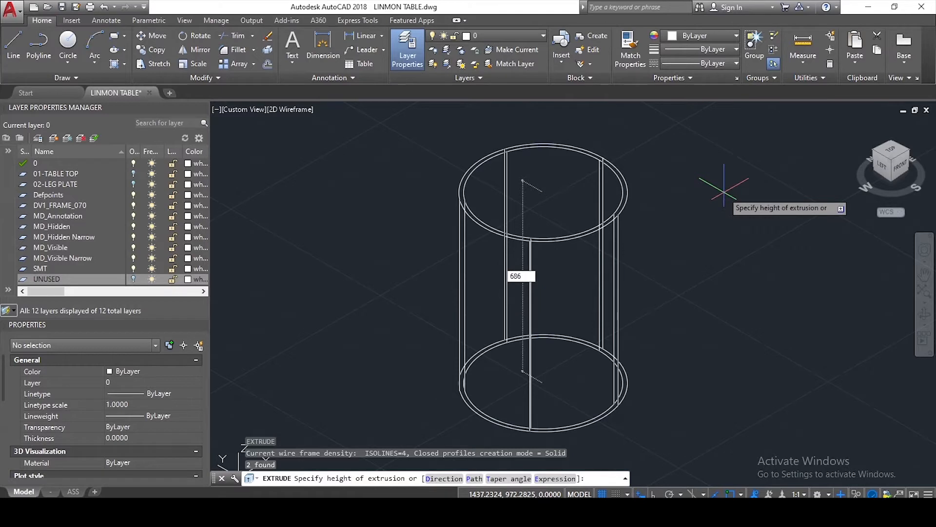
key("Return")
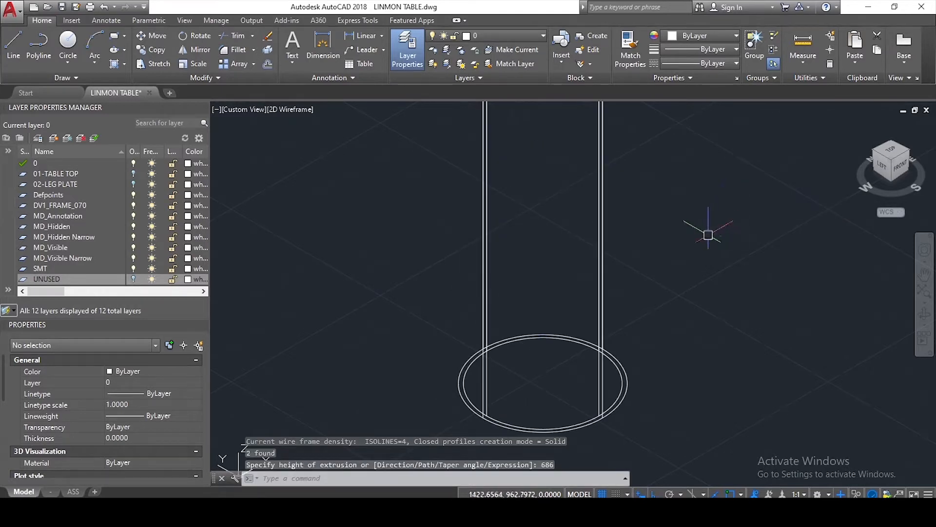
scroll(708, 235, "down", 5)
key("Escape")
Step: Draw a circle with a radius of 18.8 at the upper end of the tube, concentric with it and reaching its inner edge
scroll(640, 294, "up", 5)
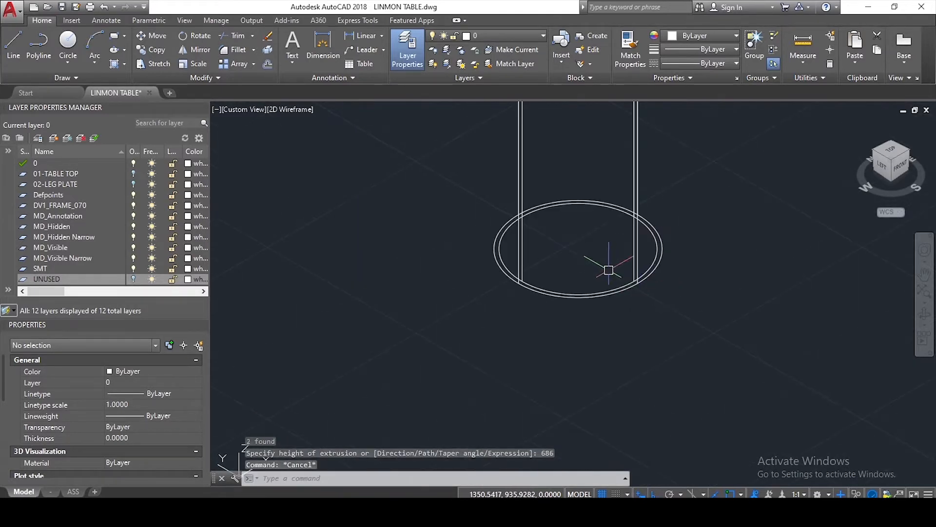
scroll(664, 283, "up", 4)
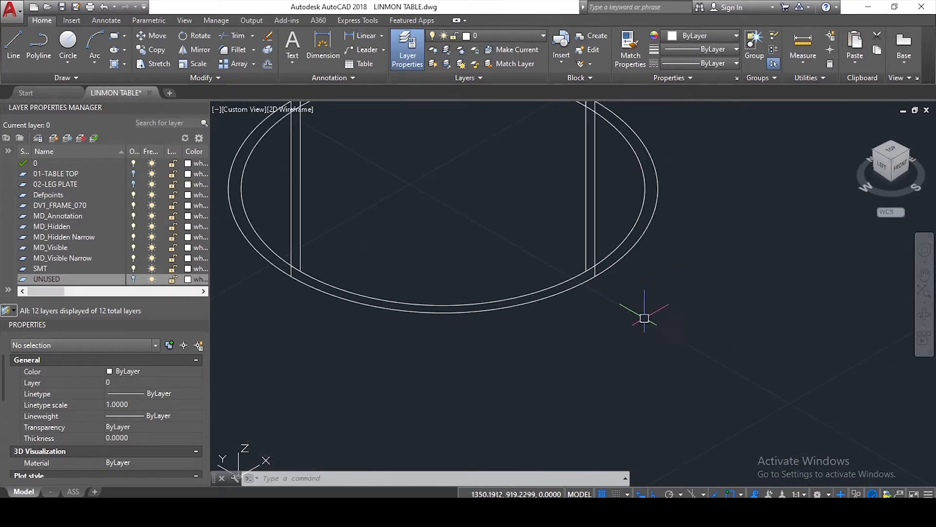
scroll(632, 331, "down", 5)
scroll(625, 212, "up", 4)
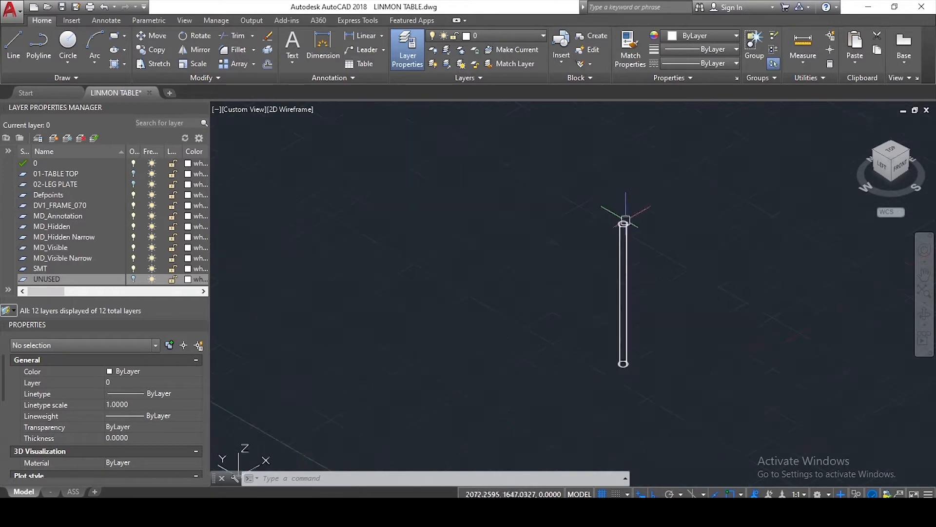
scroll(603, 237, "up", 4)
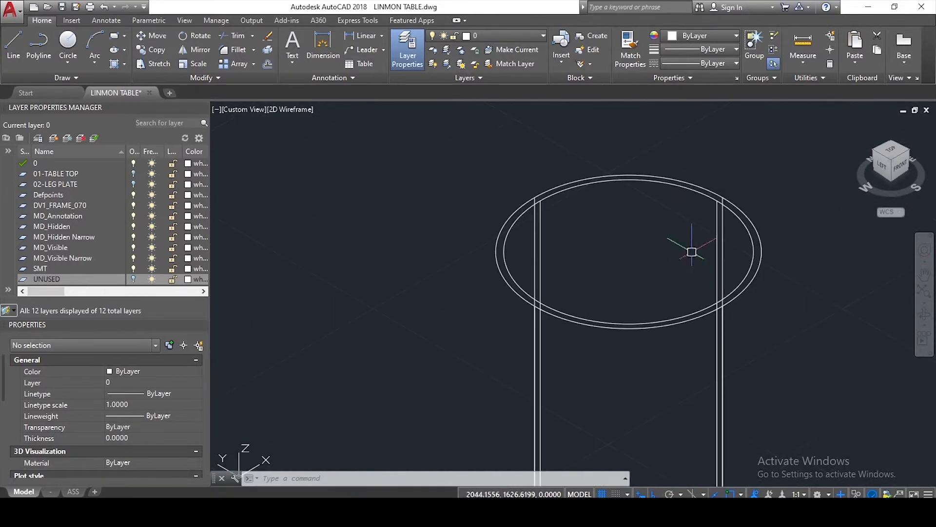
type("c")
key("Return")
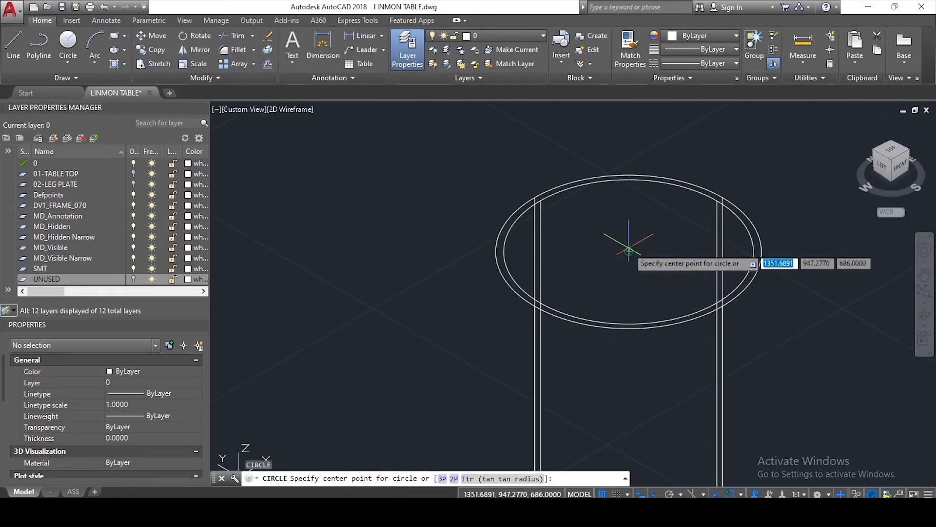
left_click(629, 251)
scroll(700, 199, "up", 5)
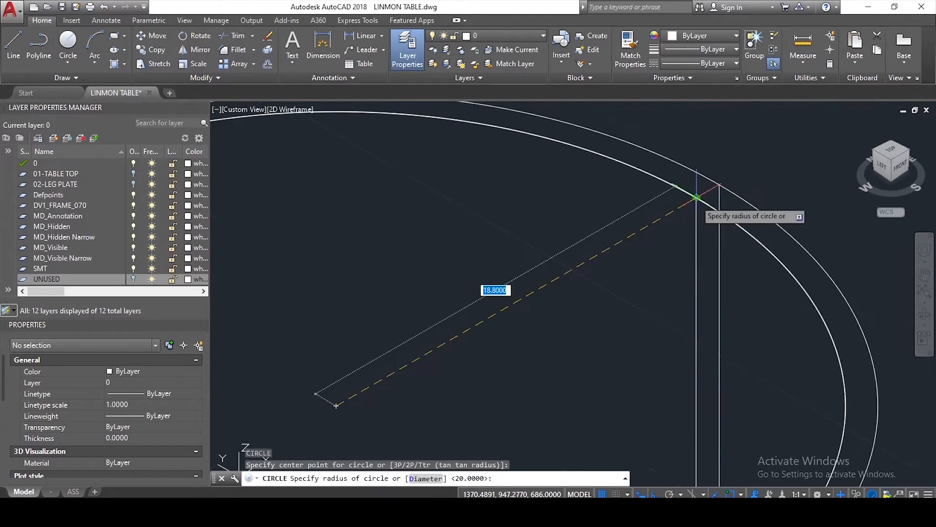
key("Escape")
Step: Extrude the new circle at the upper end of the tube upward by 1.2 into a thin disc
left_click(689, 195)
scroll(597, 233, "down", 5)
type("ext")
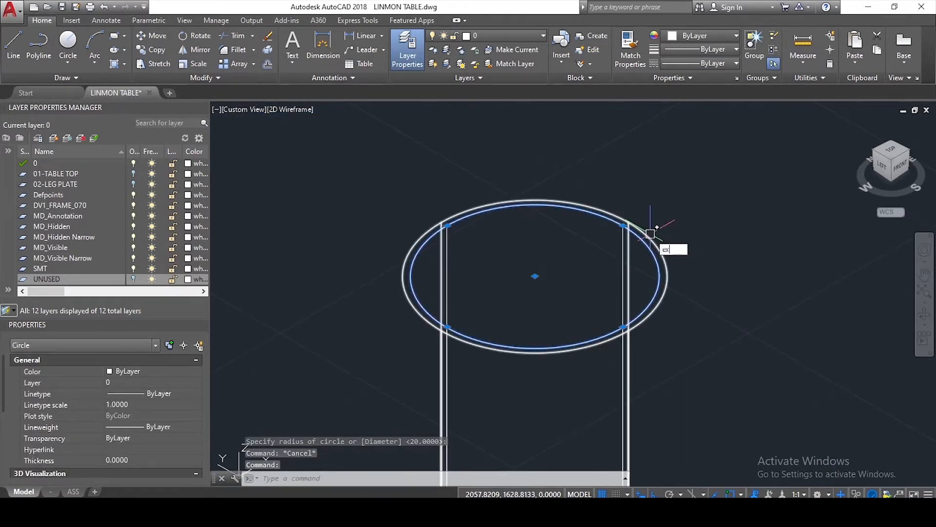
key("Return")
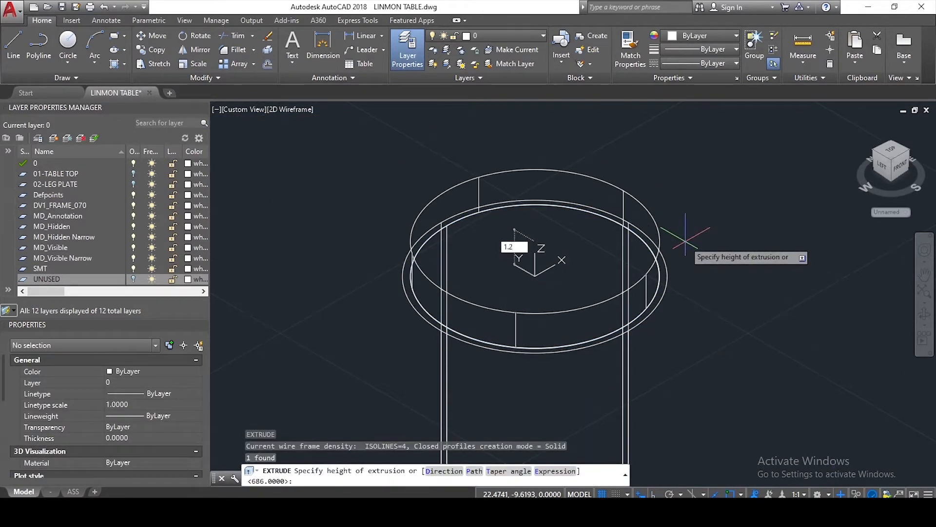
type("1.2")
key("Return")
key("Escape")
left_click(634, 224)
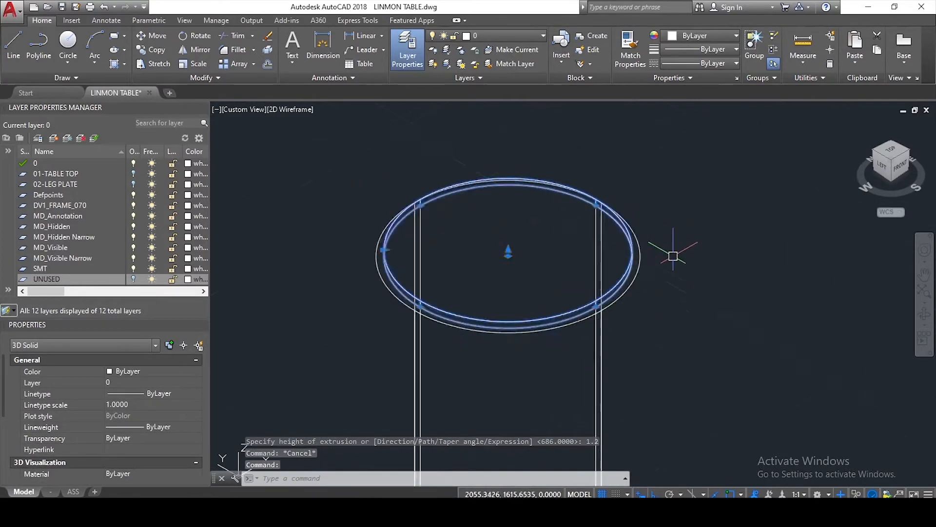
scroll(673, 256, "up", 2)
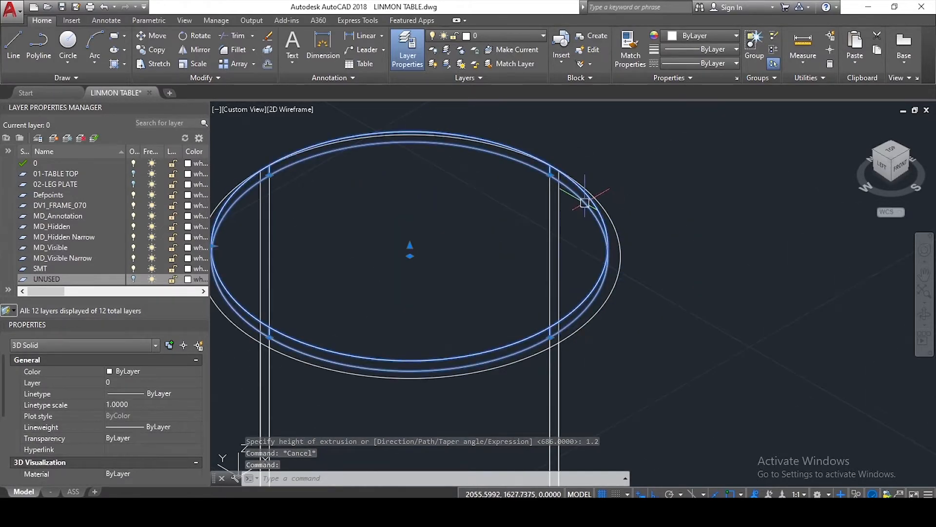
type("m")
key("Return")
key("Escape")
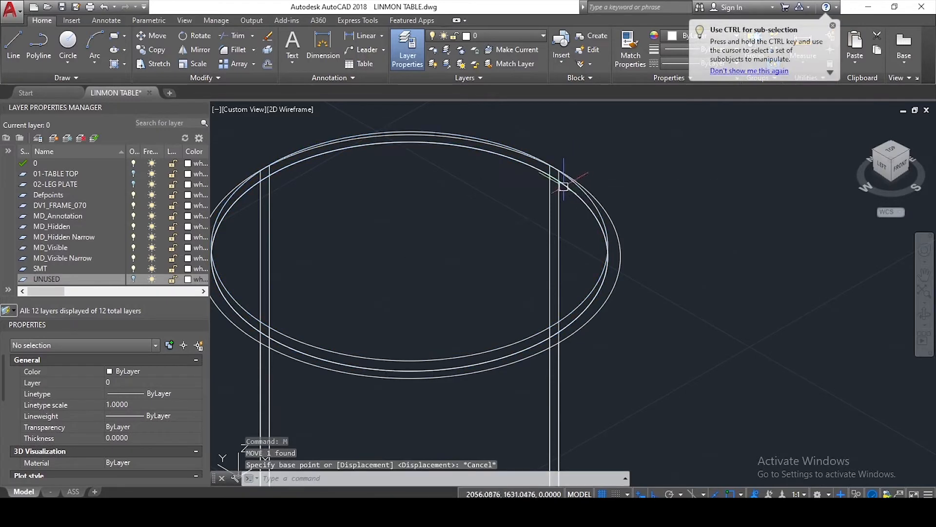
Step: Move the thin disc down by 1.2 so it sits inside the tube's upper end
left_click(570, 185)
scroll(691, 219, "down", 2)
type("m")
key("Return")
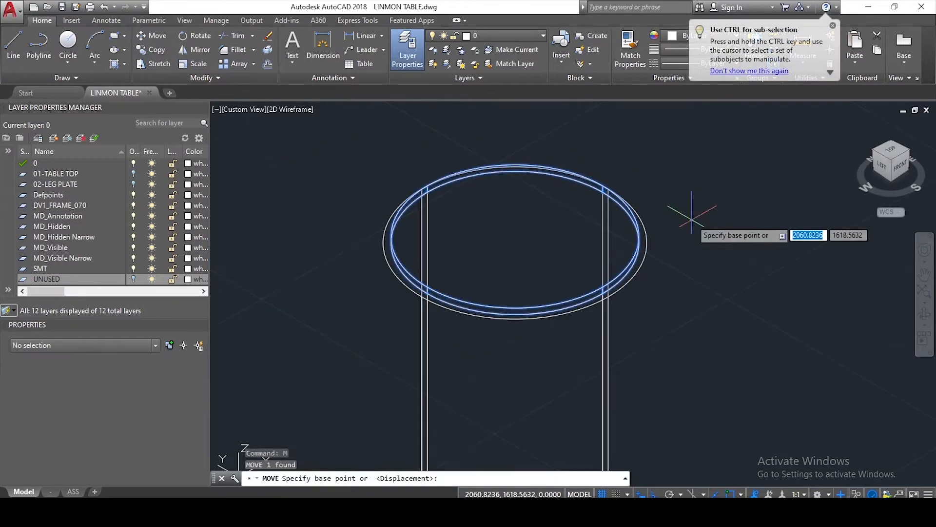
left_click(688, 215)
type("1.2")
key("Return")
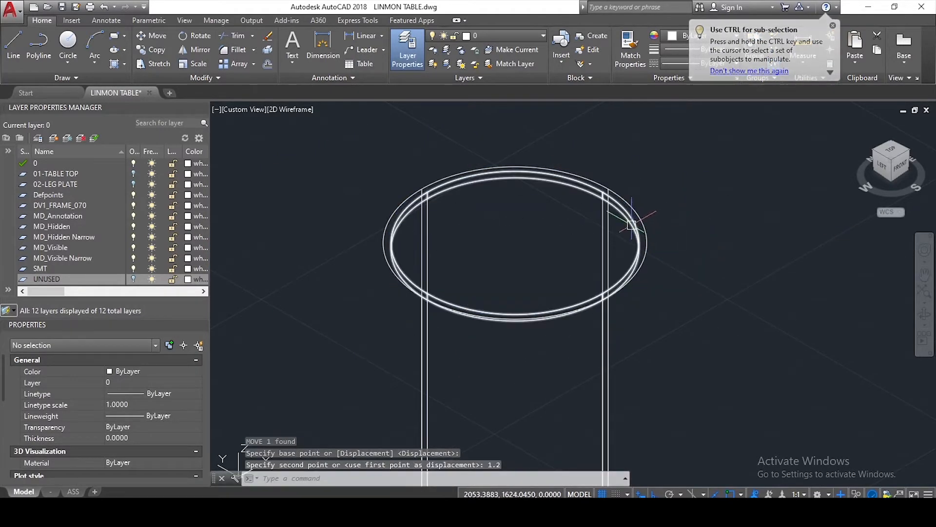
Step: Move the thin disc a further 15 down inside the tube
left_click(634, 223)
scroll(712, 235, "down", 4)
type("m")
key("Return")
left_click(731, 222)
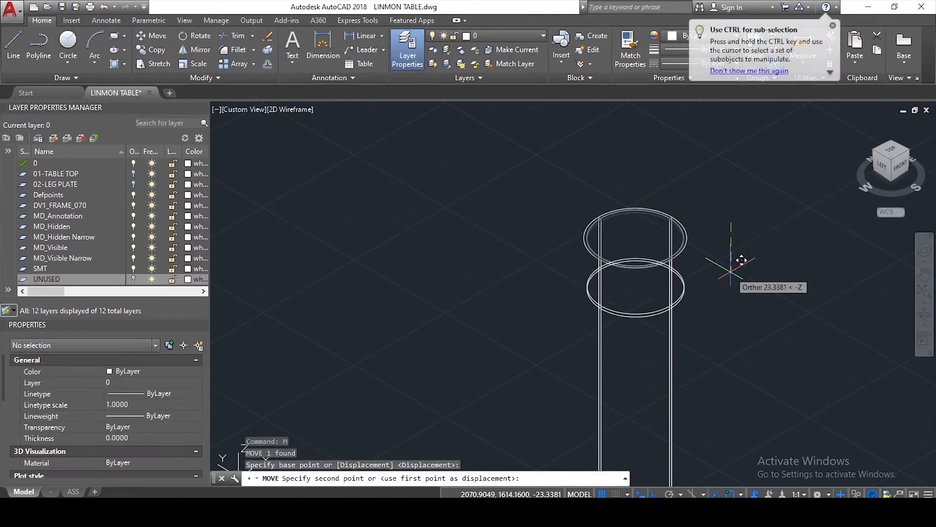
type("15")
key("Return")
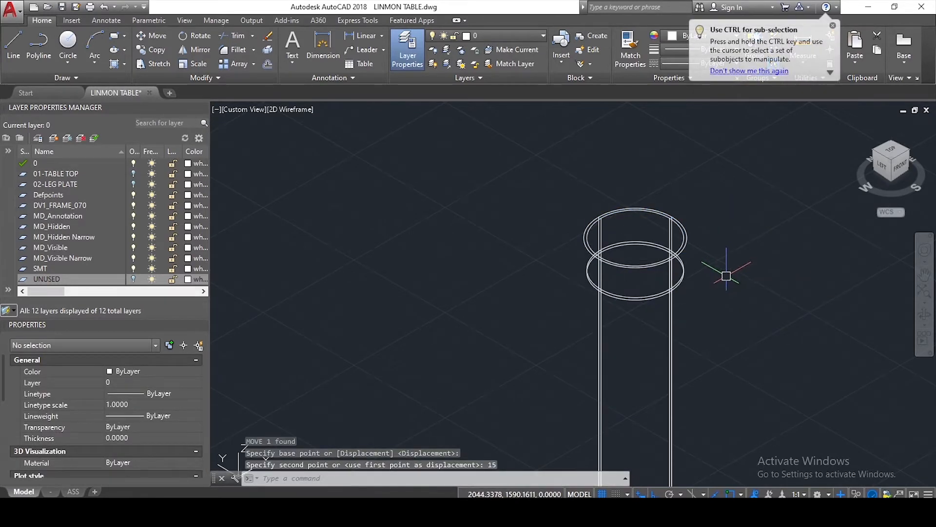
Step: Turn on the UNUSED layer to bring back the stored threaded parts
key("Escape")
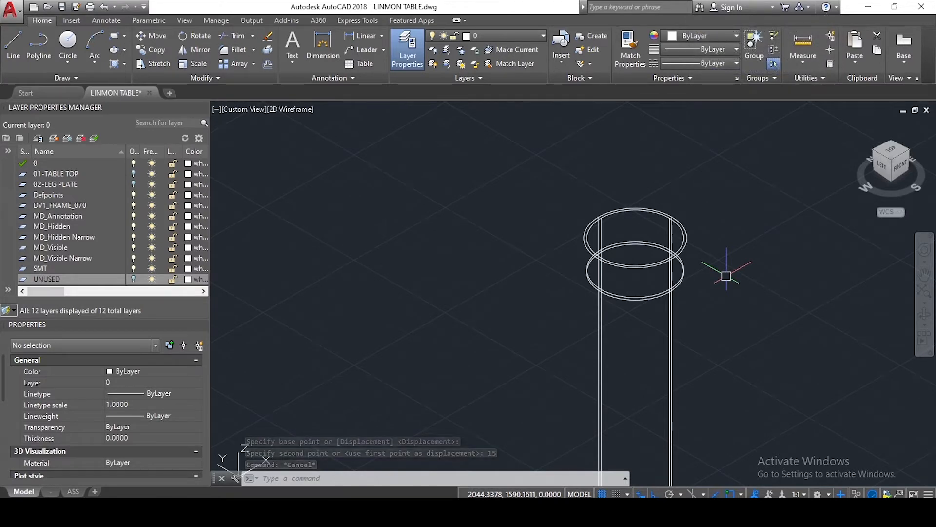
scroll(692, 285, "down", 4)
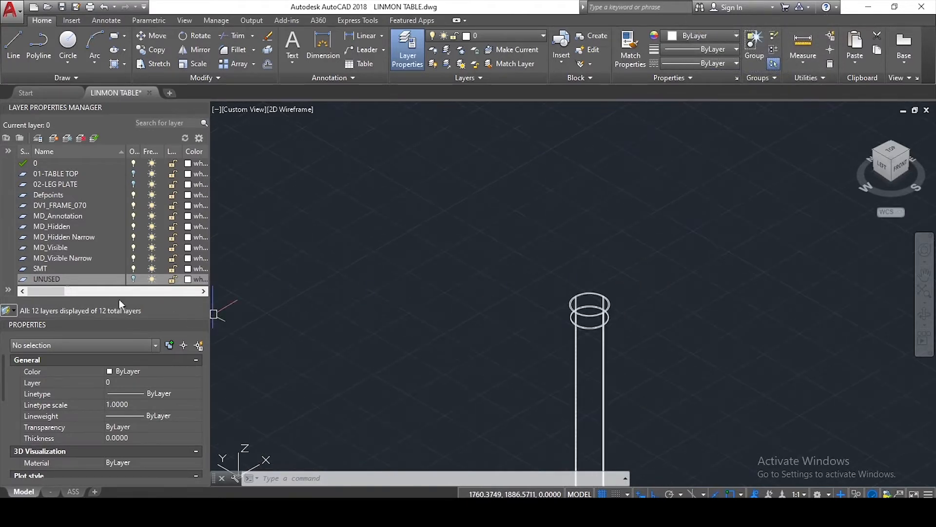
scroll(483, 259, "down", 6)
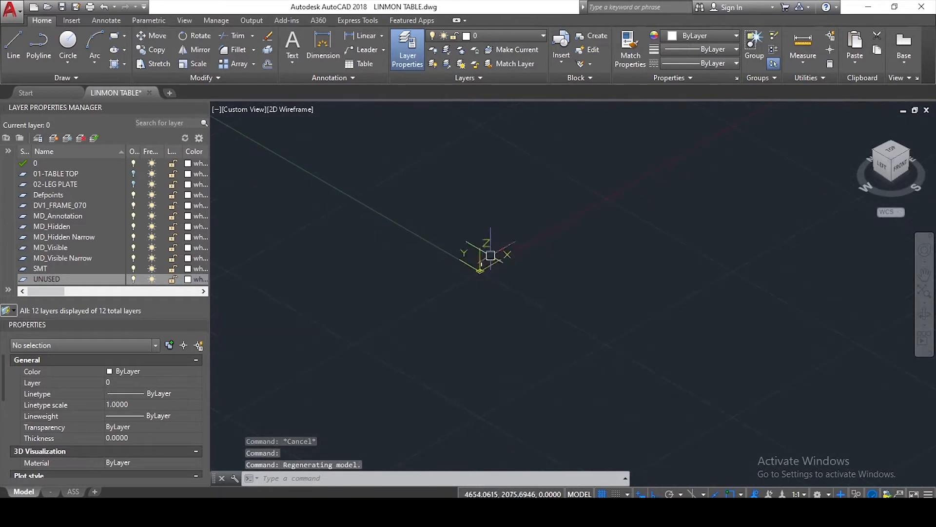
scroll(489, 257, "up", 5)
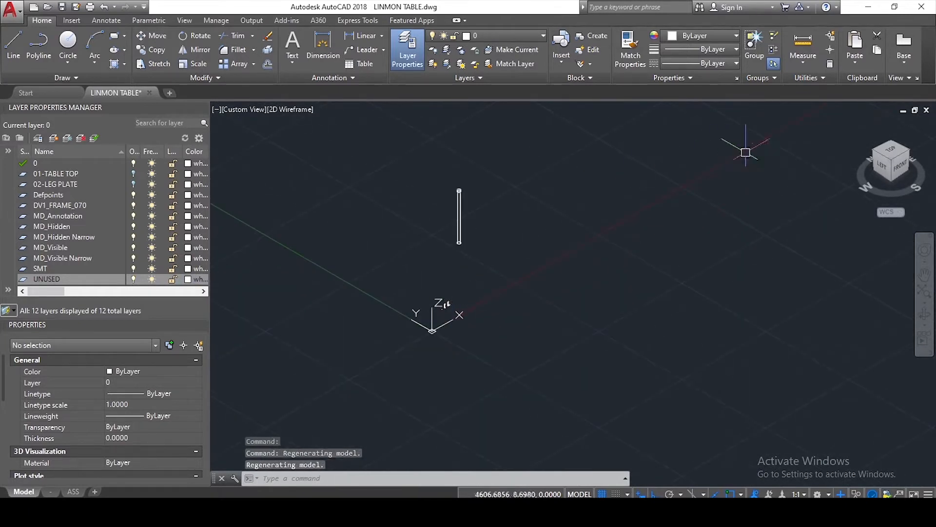
Step: Move the three leg solids in the top view so they stand close to the threaded parts
left_click(894, 156)
left_click(581, 274)
left_click(551, 320)
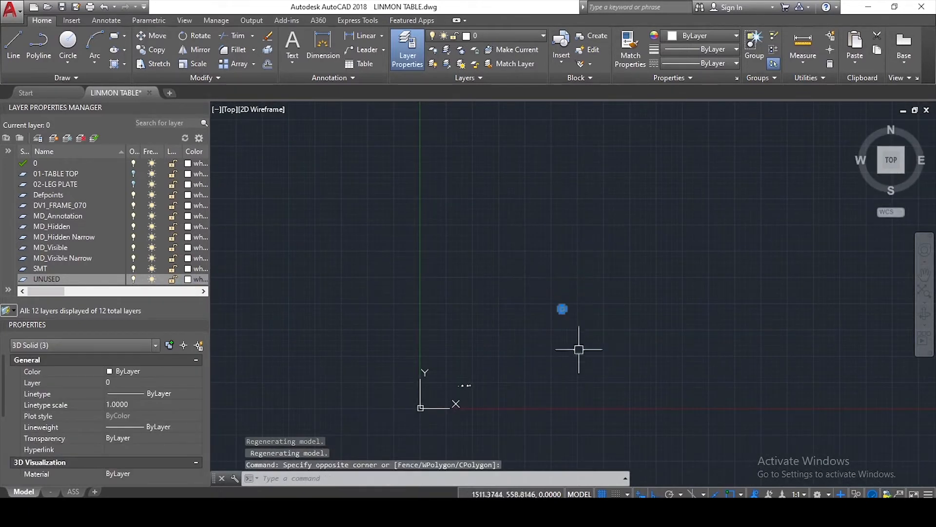
type("m")
key("Return")
left_click(627, 361)
left_click(619, 370)
left_click(618, 355)
left_click(518, 366)
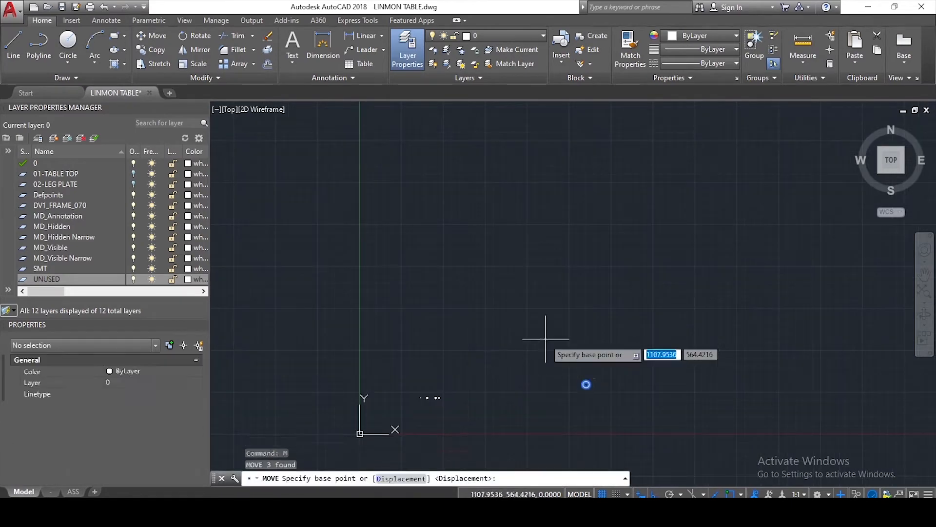
left_click(545, 339)
left_click(407, 360)
scroll(430, 397, "up", 6)
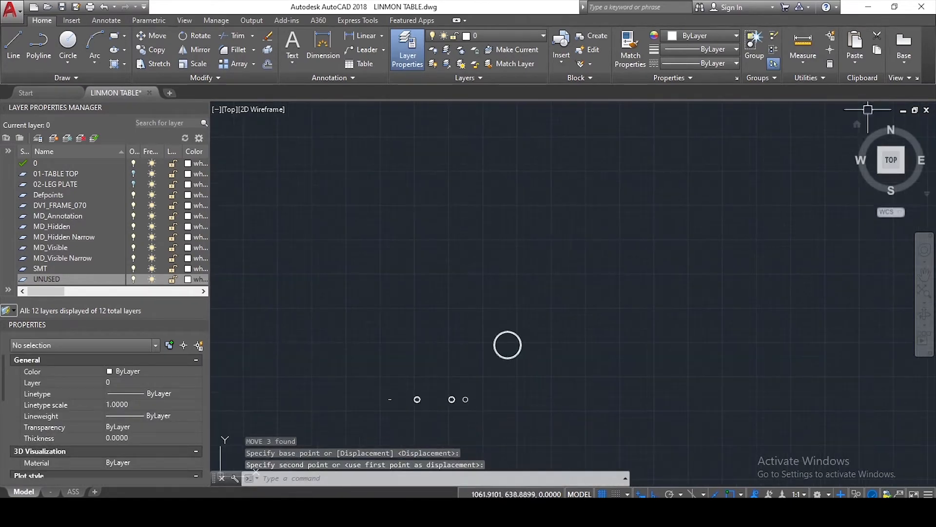
Step: Copy the threaded rod from its bottom centre to the centre of the disc inside the leg's upper end
left_click(856, 125)
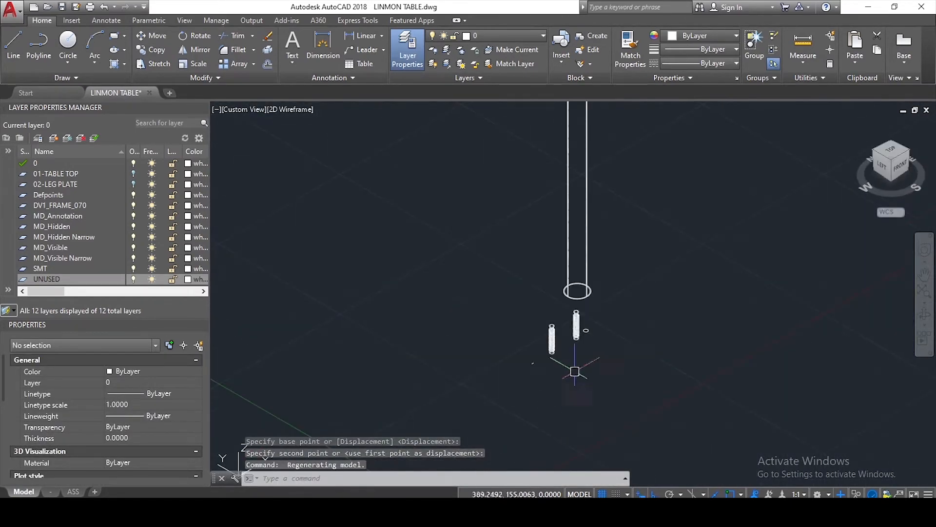
left_click(505, 406)
scroll(505, 414, "up", 5)
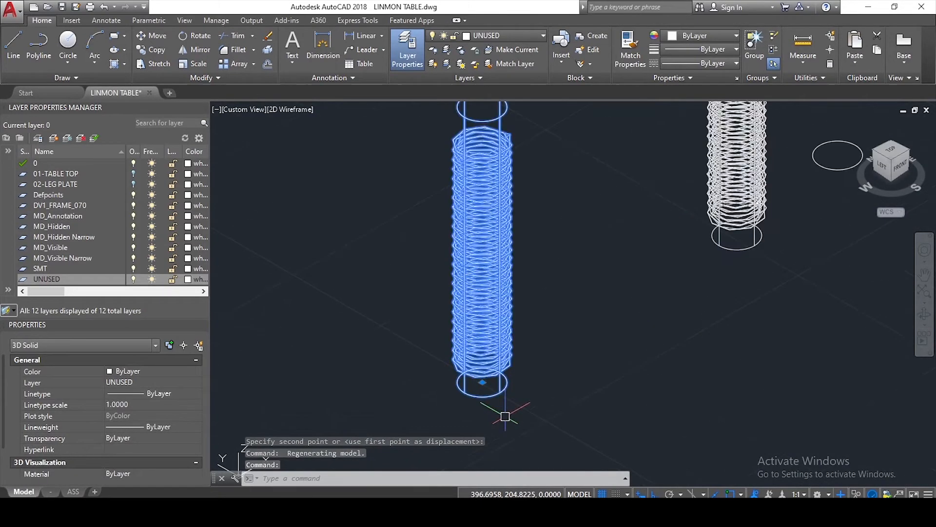
type("co")
key("Return")
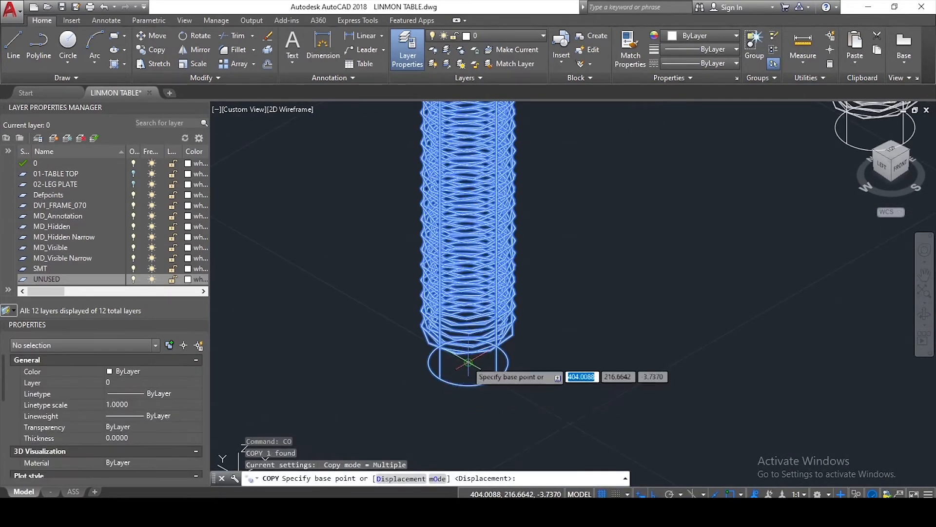
left_click(468, 361)
scroll(504, 411, "down", 10)
scroll(510, 225, "up", 10)
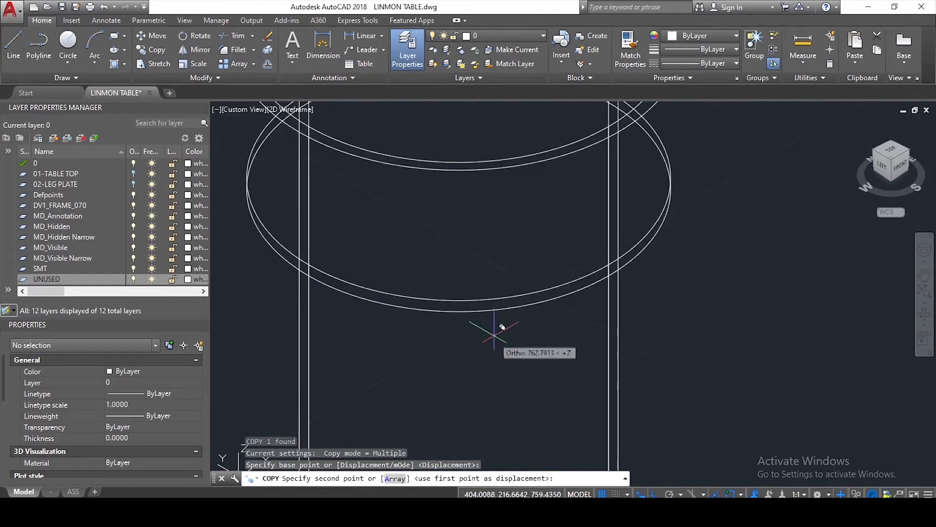
scroll(493, 312, "down", 3)
left_click(466, 247)
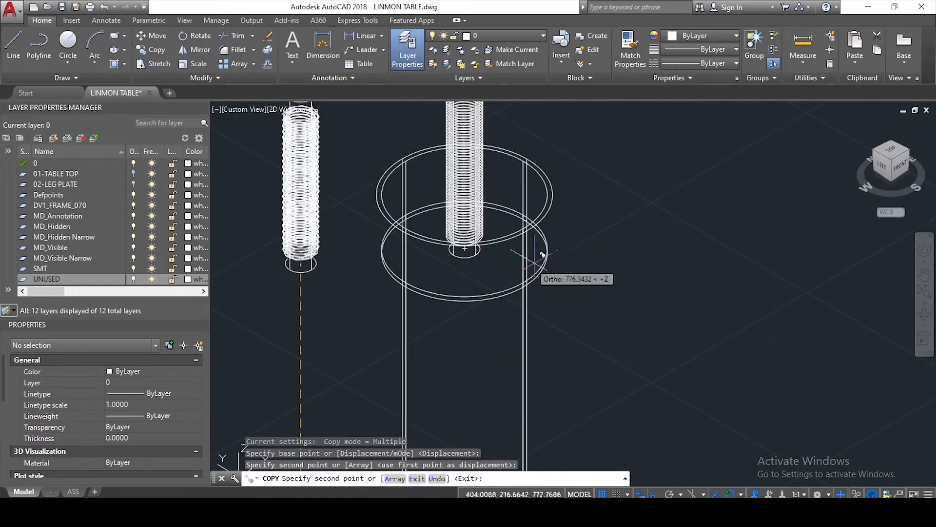
key("Escape")
Step: Switch to the front view and align the UCS to the current view
left_click(902, 171)
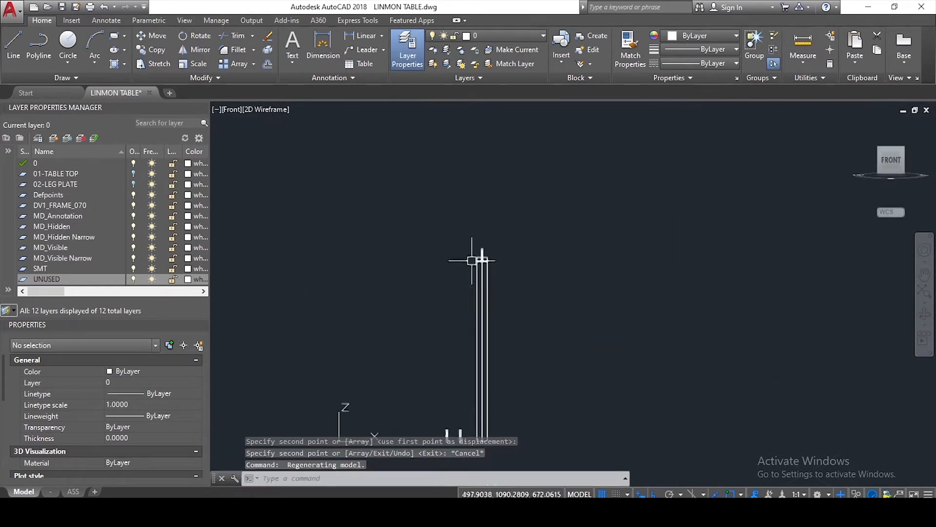
scroll(459, 273, "up", 5)
middle_click_drag(421, 284, 464, 306)
type("U")
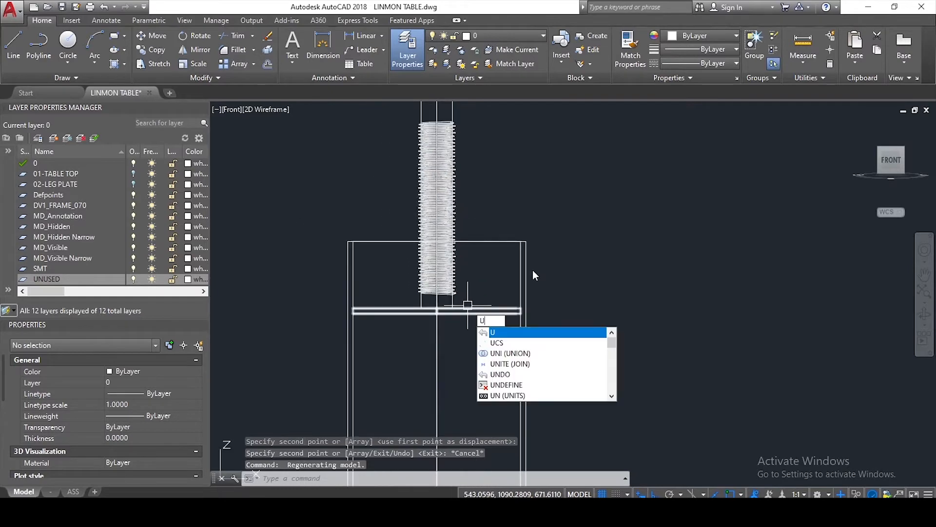
type("cs")
key("Return")
type("v")
key("Return")
Step: Move the copied threaded rod straight down by about 7.8 so it passes through the disc
left_click(578, 215)
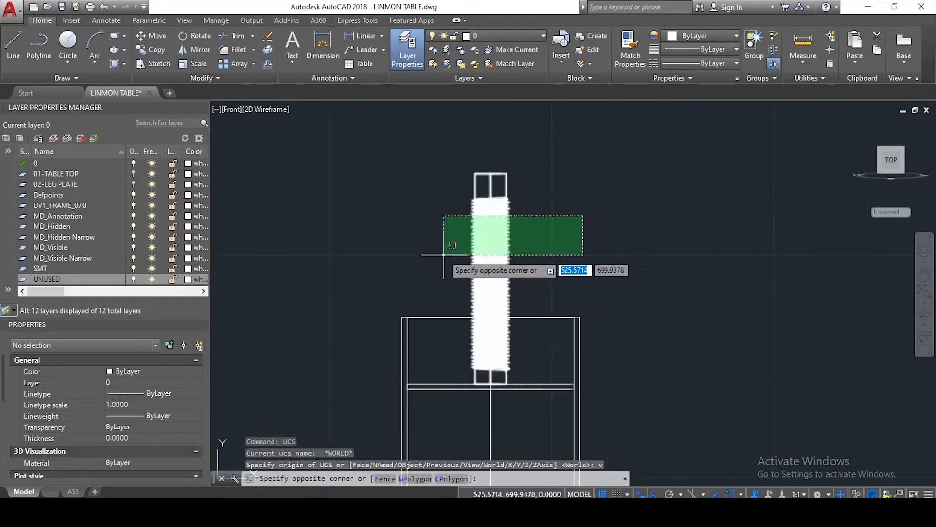
left_click(443, 261)
type("m")
key("Return")
left_click(612, 261)
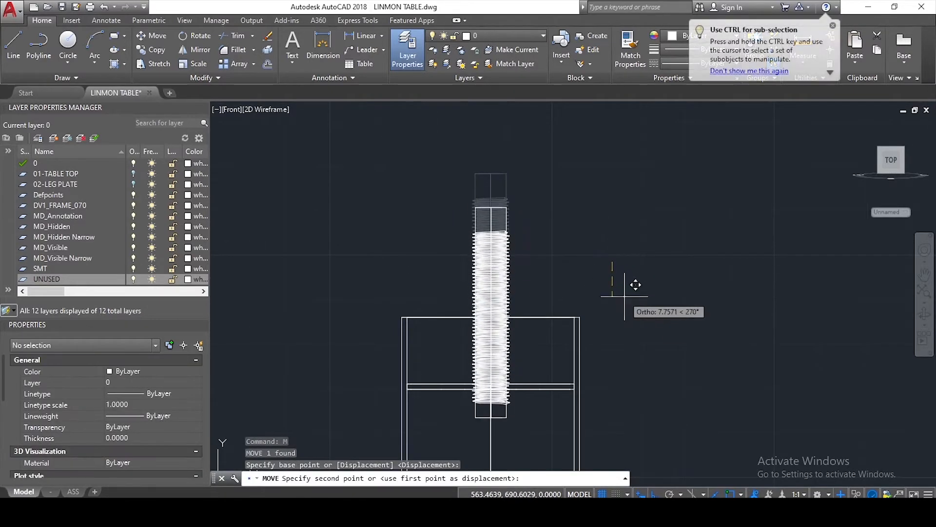
left_click(623, 296)
key("Escape")
Step: Slice the threaded rod horizontally at the disc's underside and delete the piece below it
scroll(525, 391, "up", 4)
type("s")
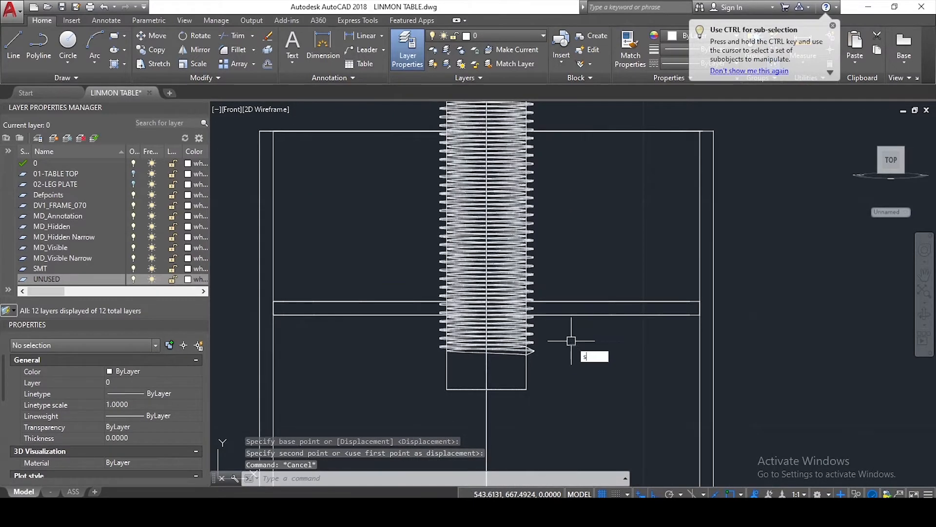
type("l")
key("Return")
left_click(533, 263)
key("Return")
left_click(563, 313)
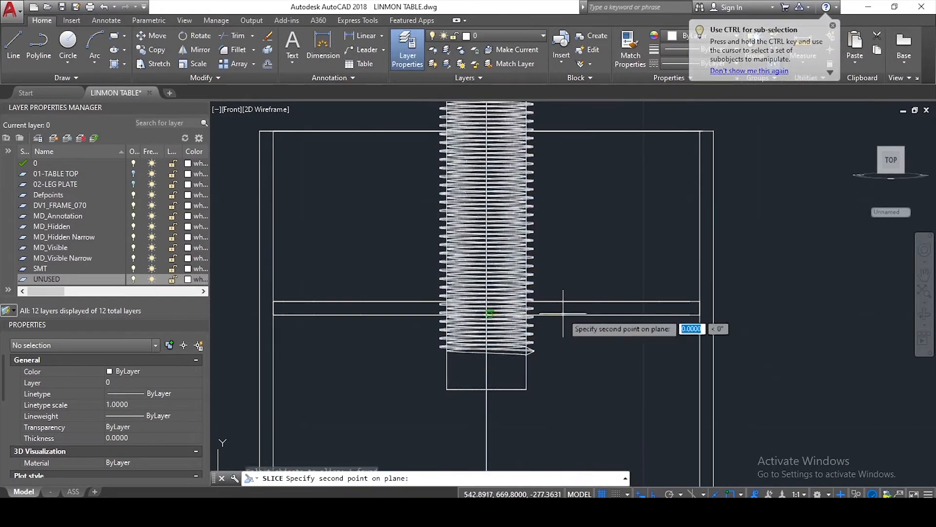
left_click(758, 296)
key("Return")
left_click(531, 355)
key("Delete")
scroll(567, 337, "down", 4)
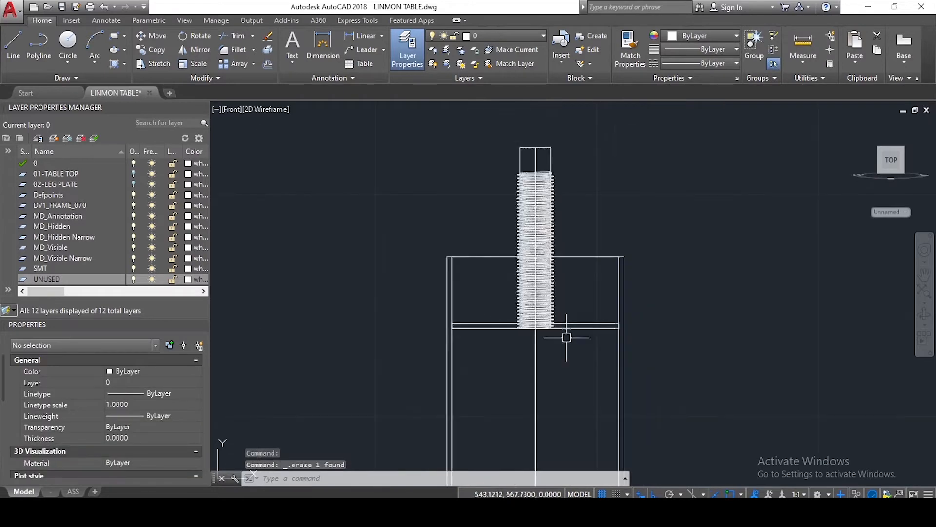
Step: Draw a 1.5 long vertical helper line upward from the tube's outer upper corner
scroll(561, 293, "up", 3)
type("l")
key("Return")
scroll(623, 302, "up", 2)
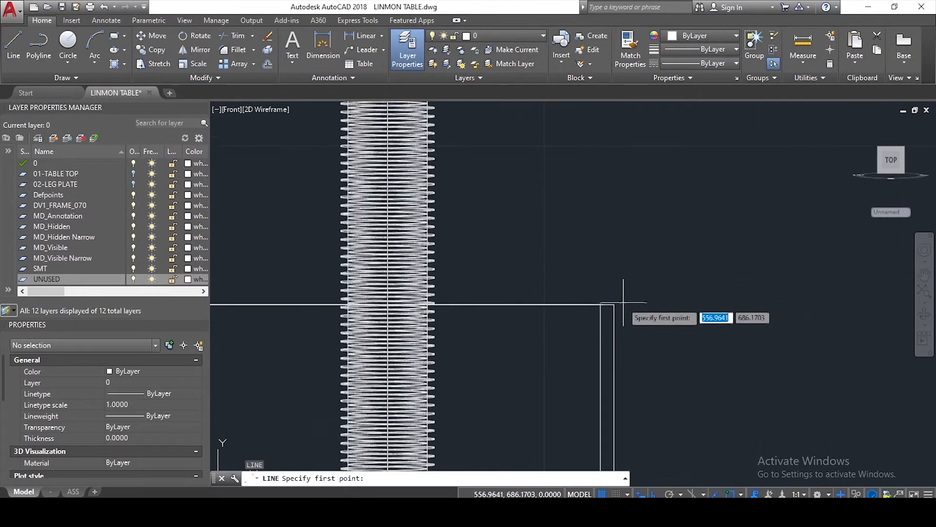
left_click(615, 305)
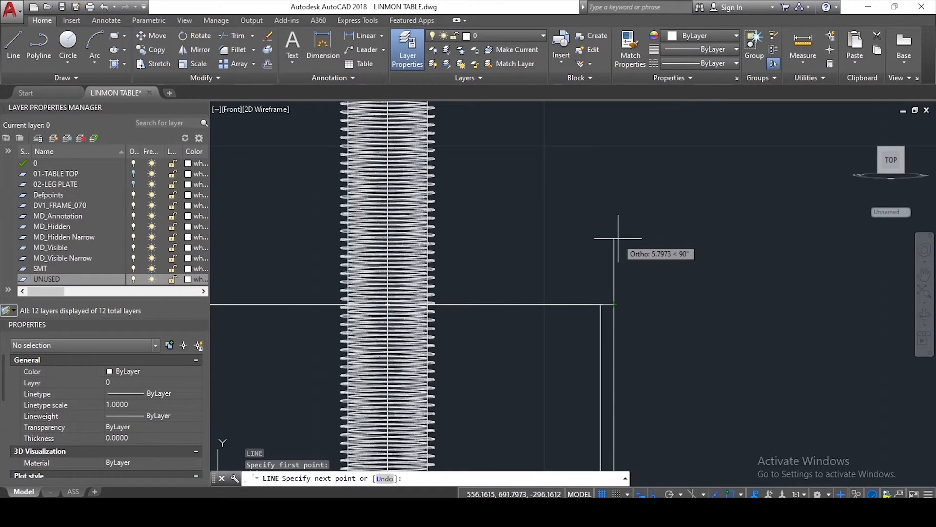
type("1.5")
key("Return")
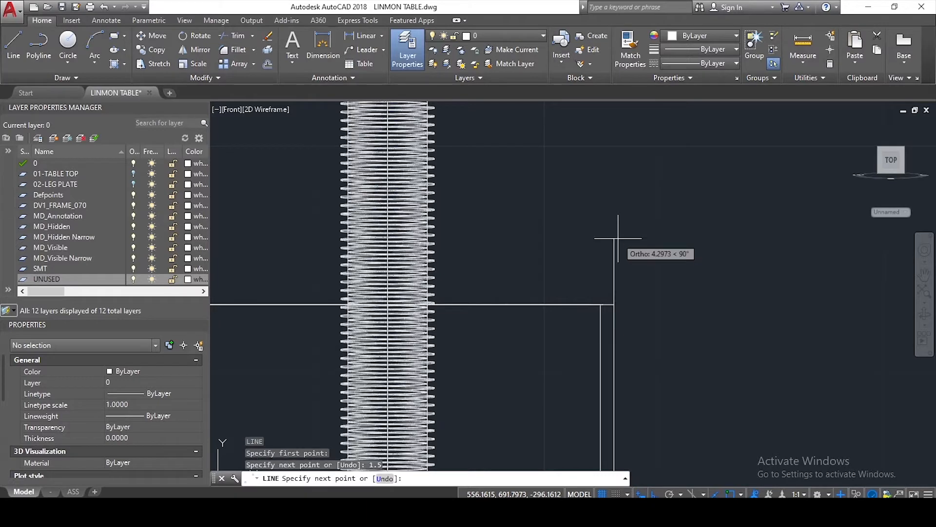
key("Escape")
key("Escape")
Step: Slice the threaded rod horizontally at the helper line's upper end and delete the piece above the cut
type("s")
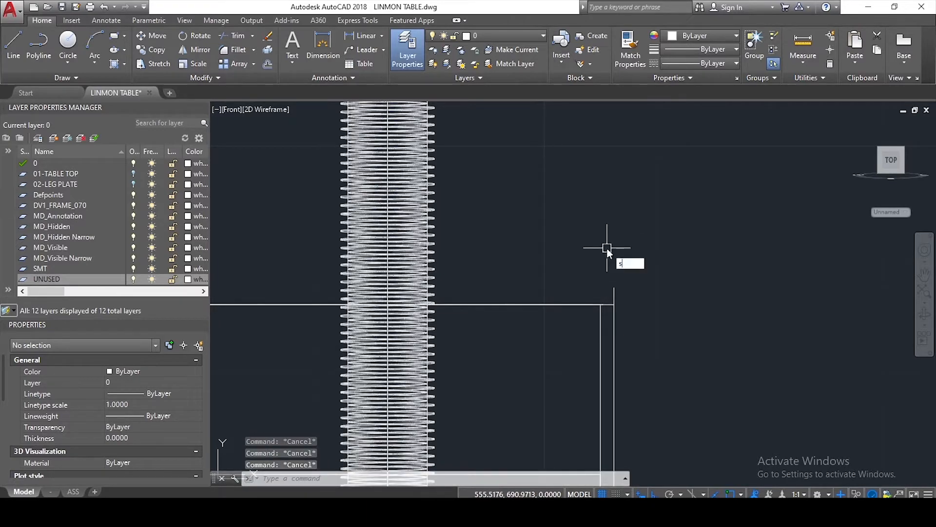
type("lice")
key("Return")
left_click(429, 234)
key("Return")
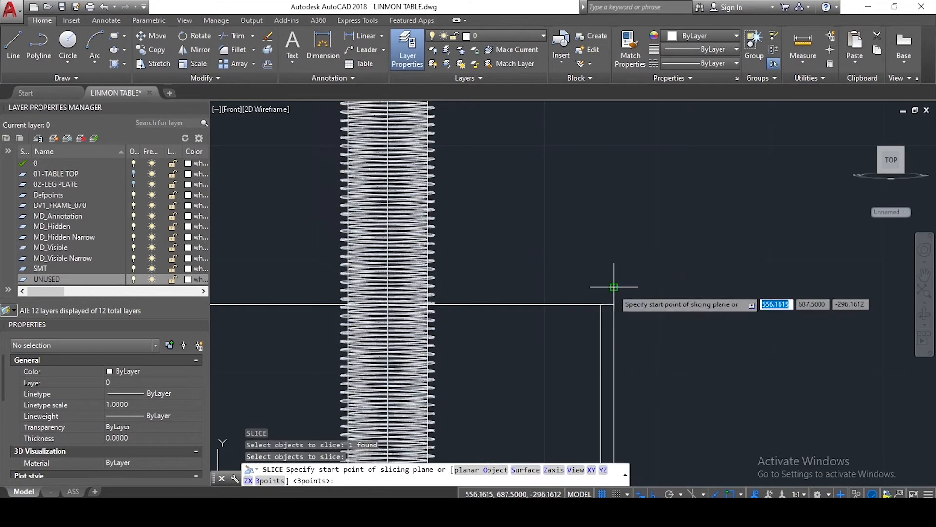
left_click(614, 287)
left_click(746, 275)
key("Return")
scroll(643, 246, "down", 4)
left_click(544, 235)
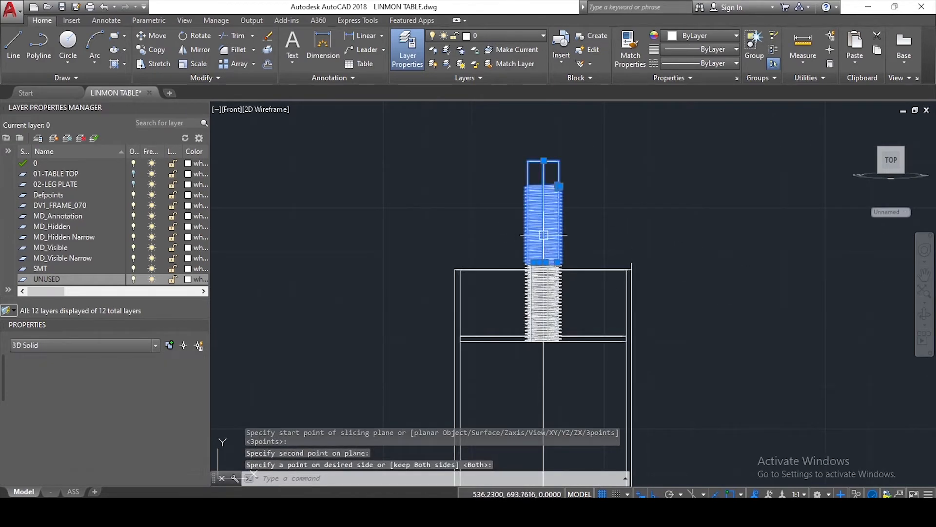
key("Delete")
Step: Delete the short helper line at the tube's upper corner
left_click(618, 239)
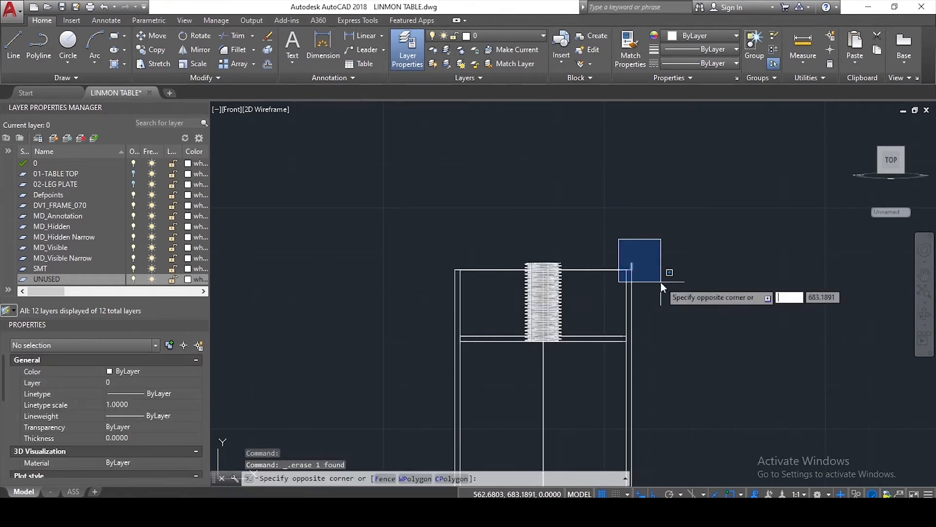
left_click(661, 283)
key("Delete")
key("Escape")
Step: Union the trimmed threaded rod and the thin disc into one solid
middle_click_drag(669, 324, 664, 361, "shift")
key("Escape")
left_click(545, 339)
key("Escape")
key("Escape")
scroll(546, 360, "up", 3)
type("u")
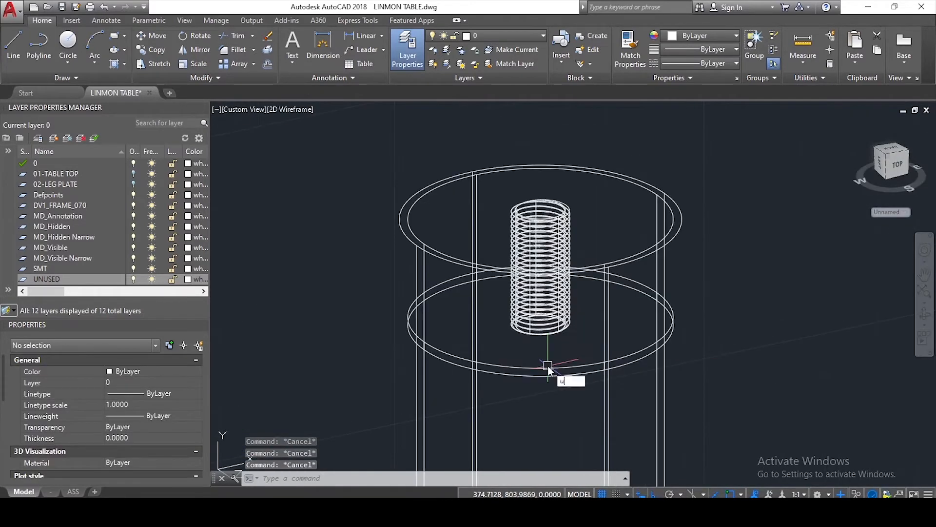
type("ni")
key("Return")
left_click(541, 325)
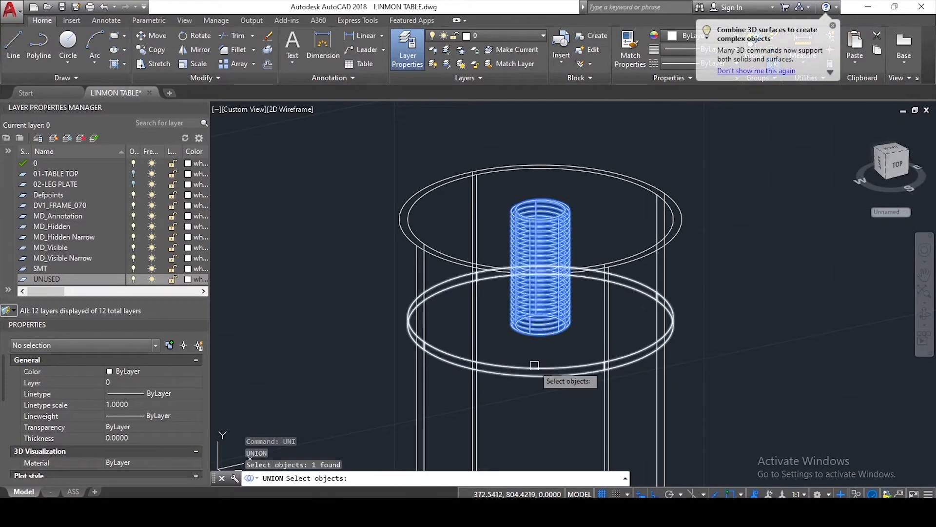
left_click(534, 365)
key("Return")
left_click(544, 325)
key("Escape")
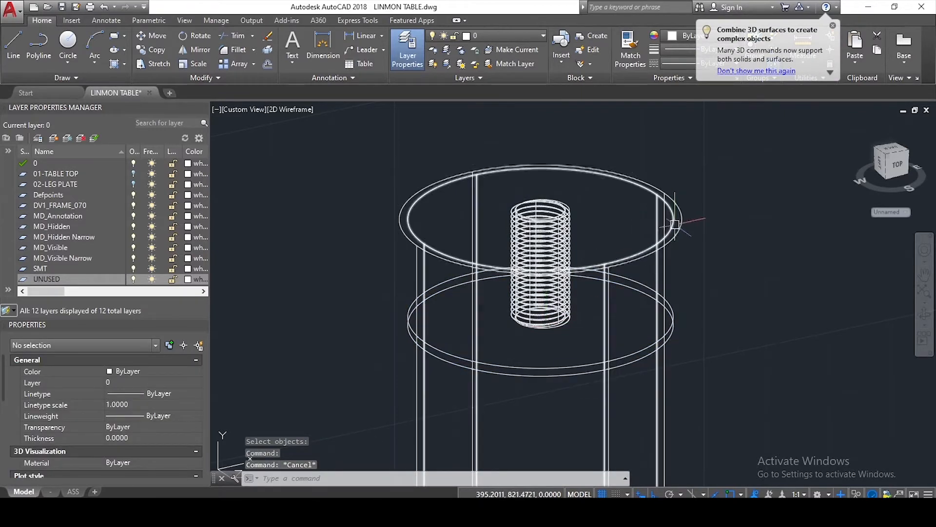
Step: Subtract the inner cylinder from the outer cylinder to hollow out the leg tube
key("Escape")
key("Escape")
scroll(681, 220, "up", 3)
type("su")
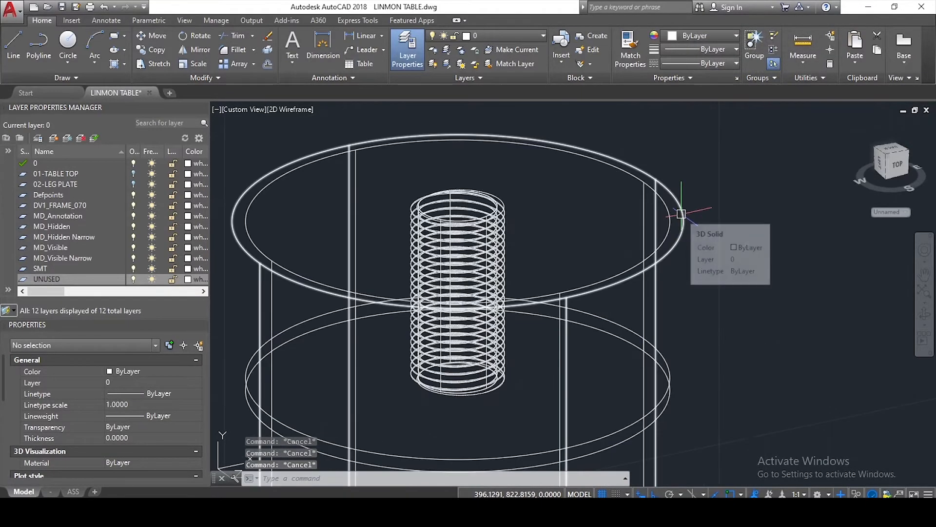
key("Return")
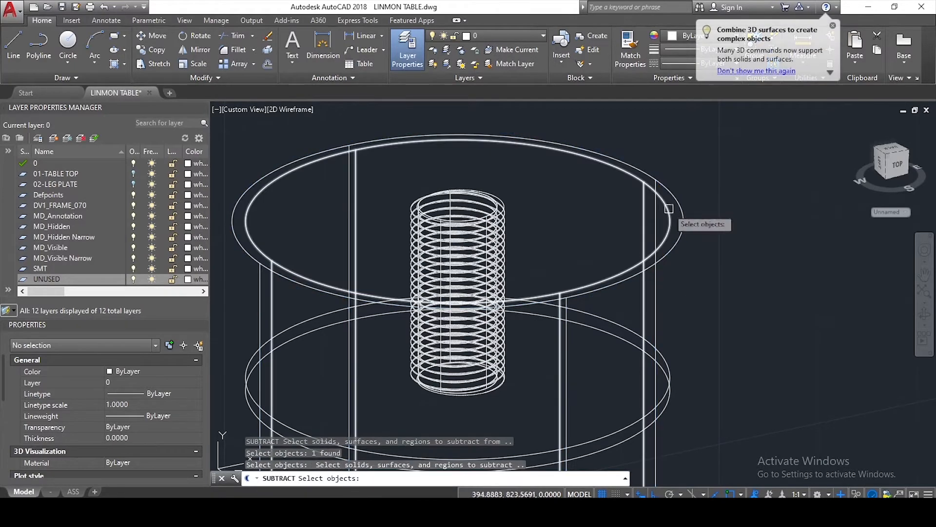
left_click(667, 209)
scroll(668, 205, "down", 4)
Step: Apply the Realistic visual style and inspect the threaded rod and disc inside the leg's upper end
left_click(279, 108)
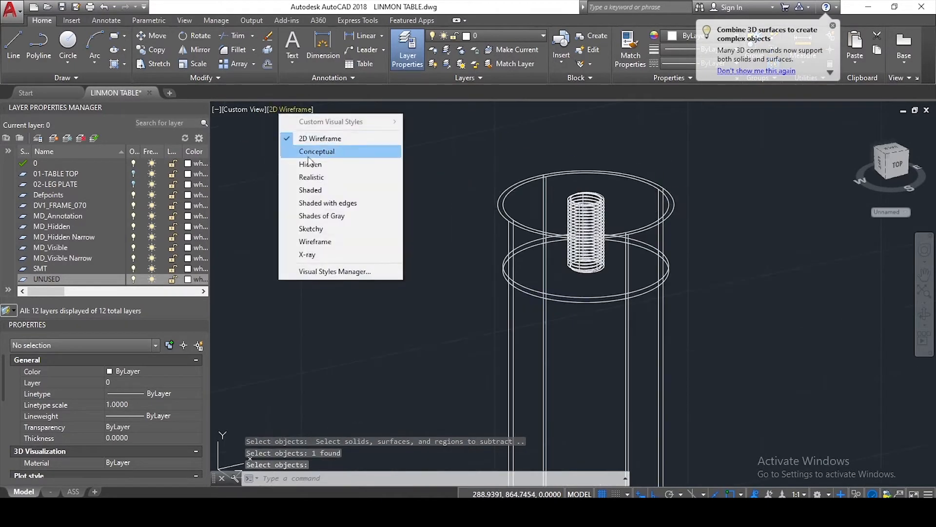
left_click(310, 178)
middle_click_drag(697, 235, 609, 276, "shift")
left_click(609, 272)
key("Escape")
key("Escape")
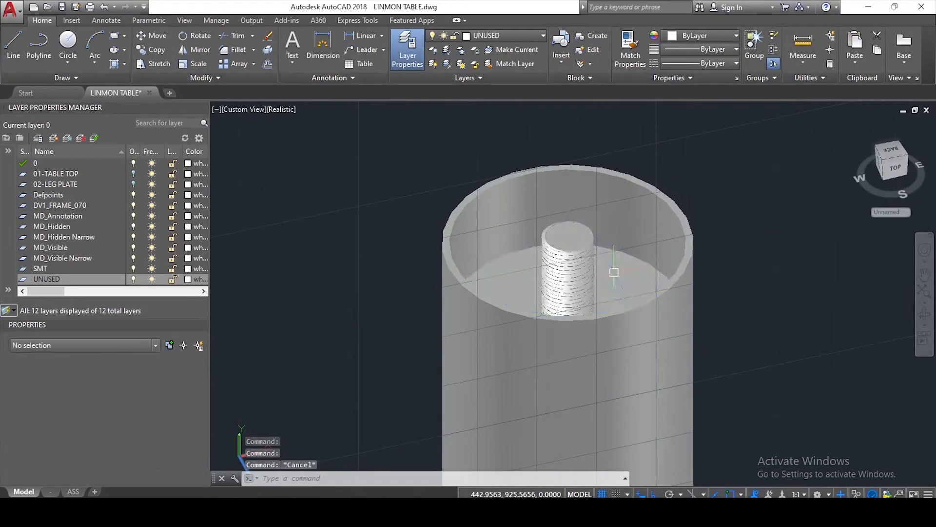
Step: Restore the World coordinate system and check the joined rod and disc solid
left_click(889, 213)
left_click(882, 226)
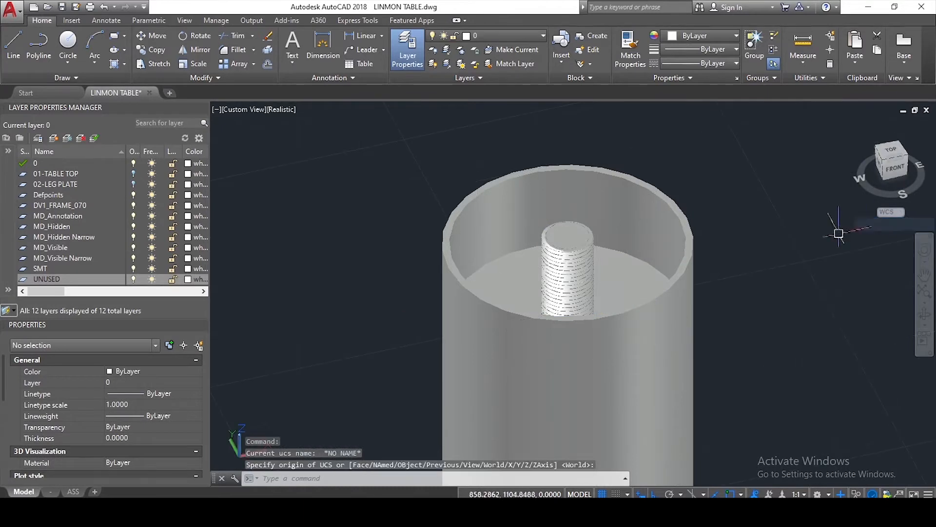
left_click(583, 253)
key("Escape")
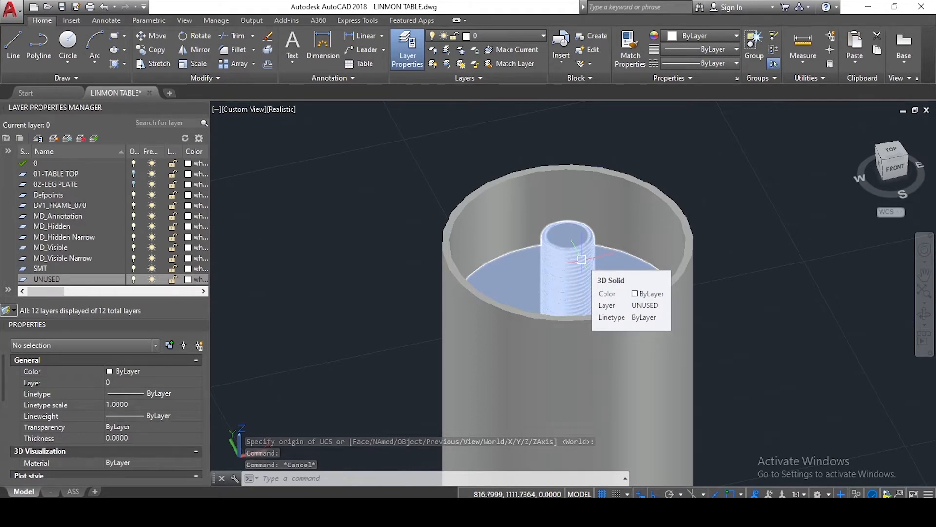
Step: Inspect the hollow leg's upper end together with the threaded rod and inset disc
key("Escape")
left_click(730, 284)
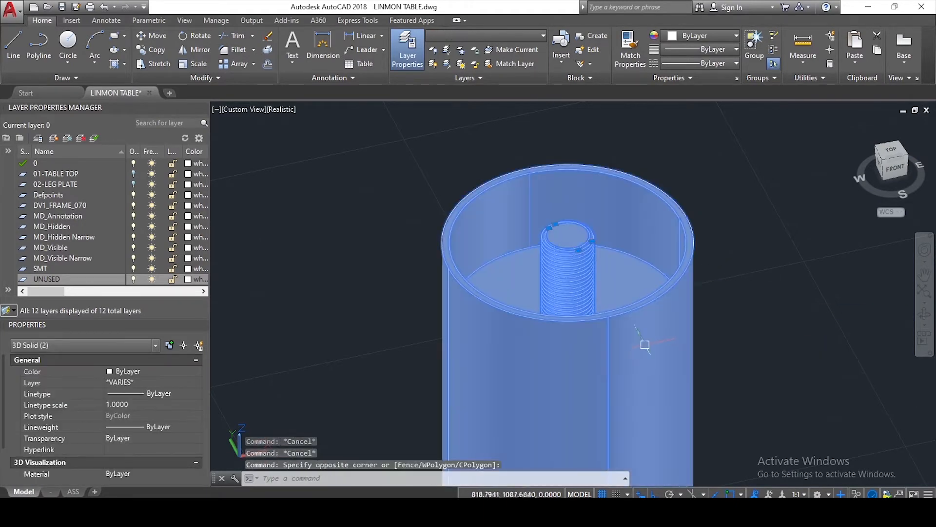
key("Escape")
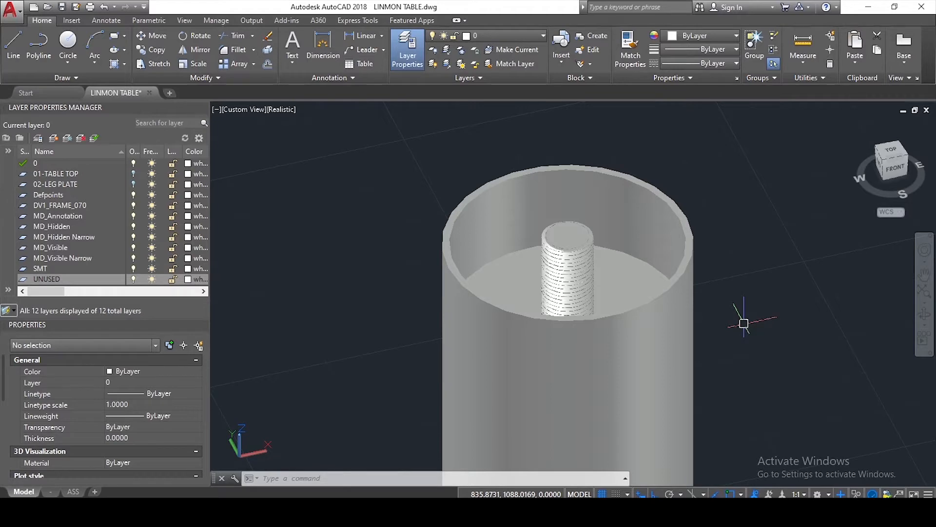
scroll(638, 259, "up", 10)
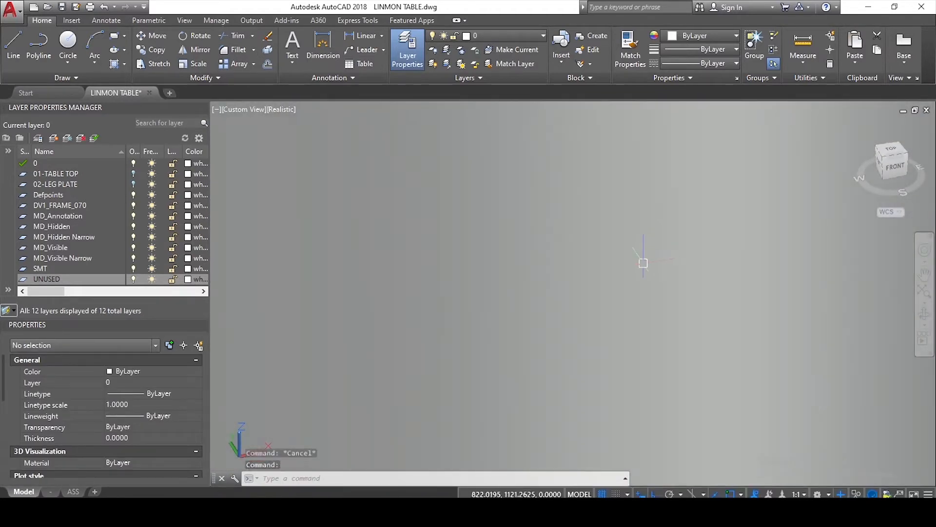
scroll(643, 263, "down", 8)
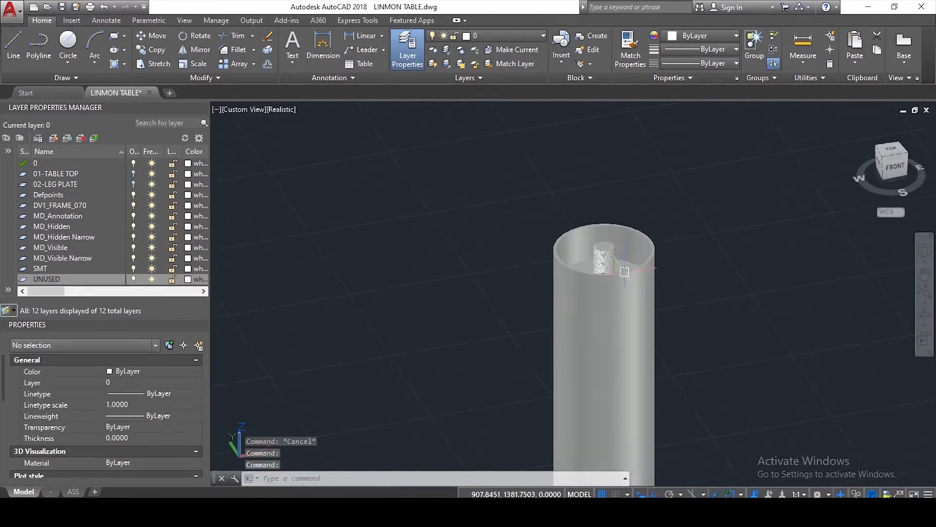
scroll(625, 271, "up", 3)
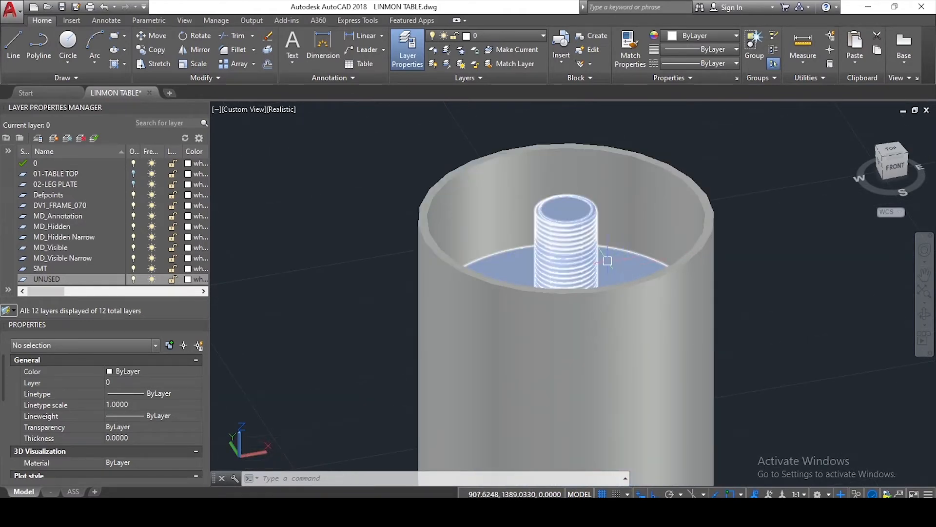
Step: Undo the coordinate system and visual style changes, the tube subtraction and the union of the rod and disc
key("ctrl+z")
key("ctrl+z")
key("ctrl+z")
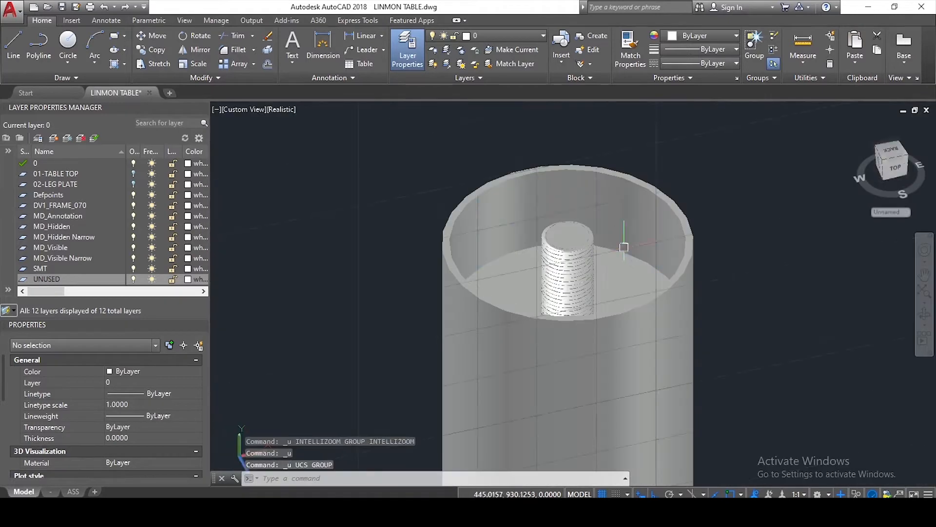
key("ctrl+z")
key("ctrl+z")
key("ctrl+z")
key("ctrl+z")
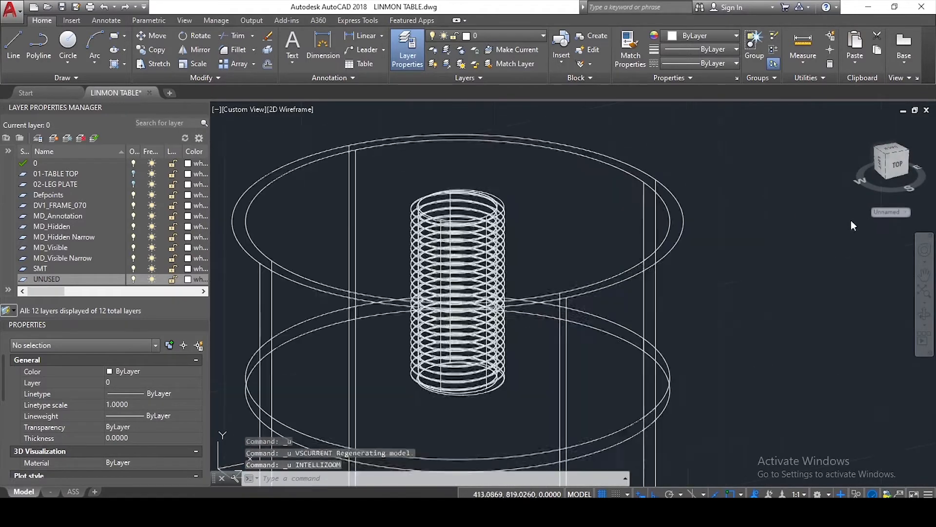
key("ctrl+z")
key("ctrl+z")
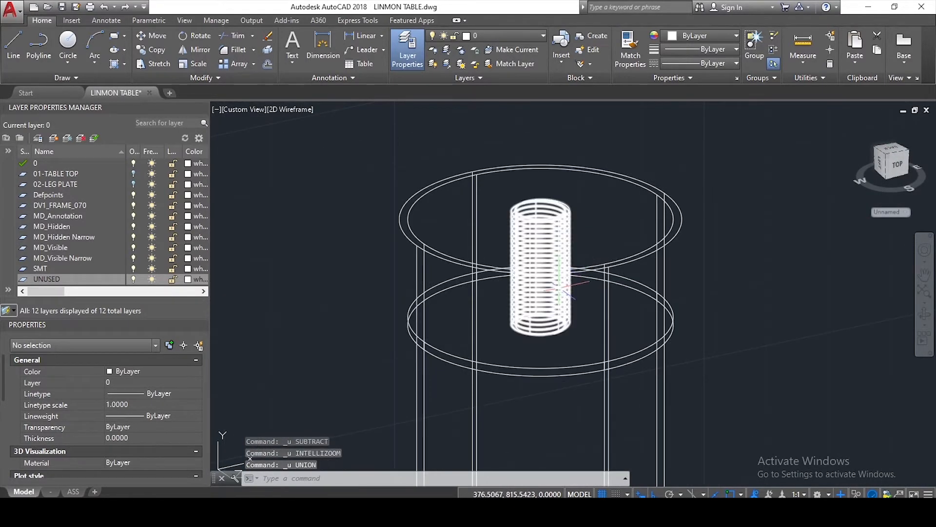
Step: Subtract the inner cylinder from the outer cylinder to hollow out the leg again
left_click(887, 154)
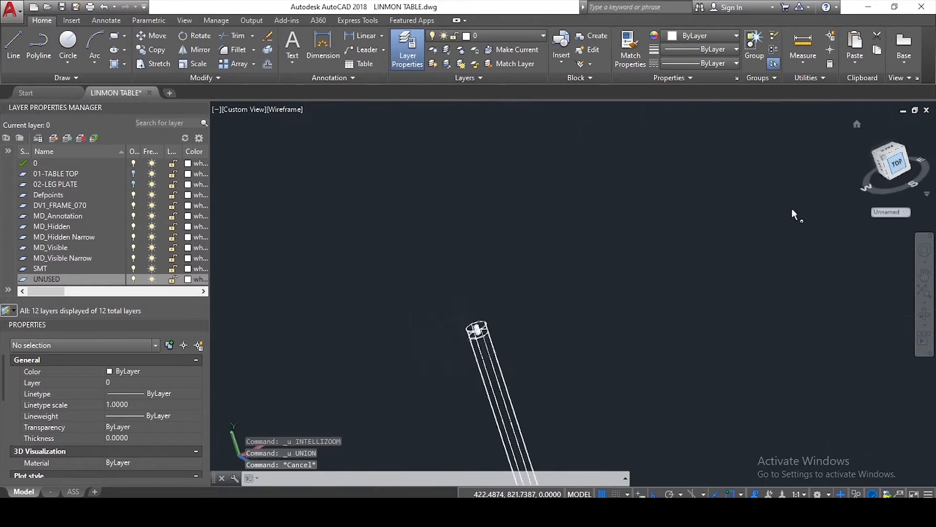
left_click(930, 132)
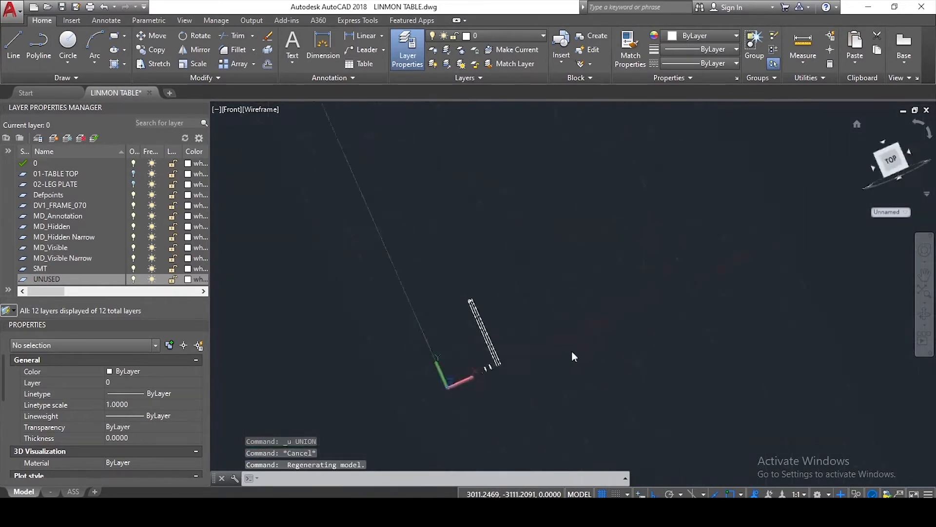
scroll(417, 339, "up", 5)
key("Escape")
key("Escape")
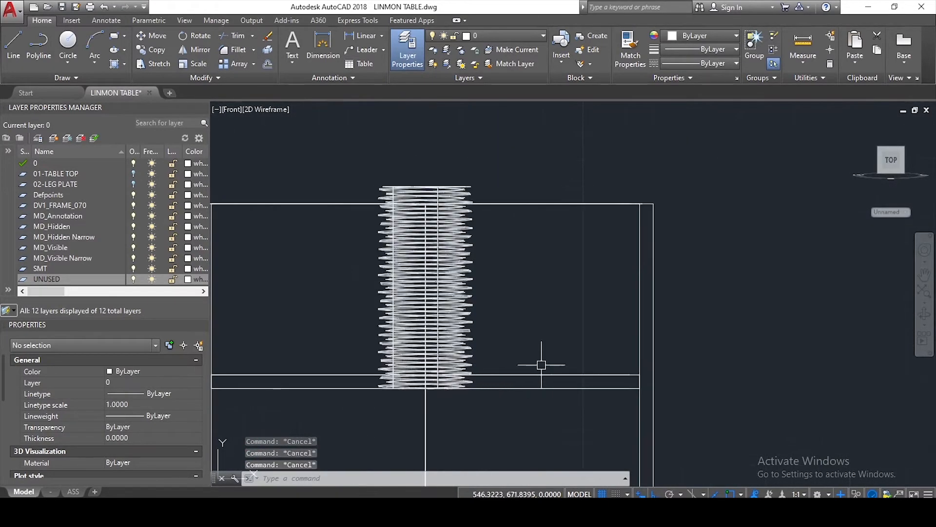
mouse_move(546, 362)
middle_mouse_down()
mouse_move(579, 326)
mouse_move(594, 276)
mouse_move(569, 305)
mouse_move(586, 287)
middle_mouse_up()
key("Return")
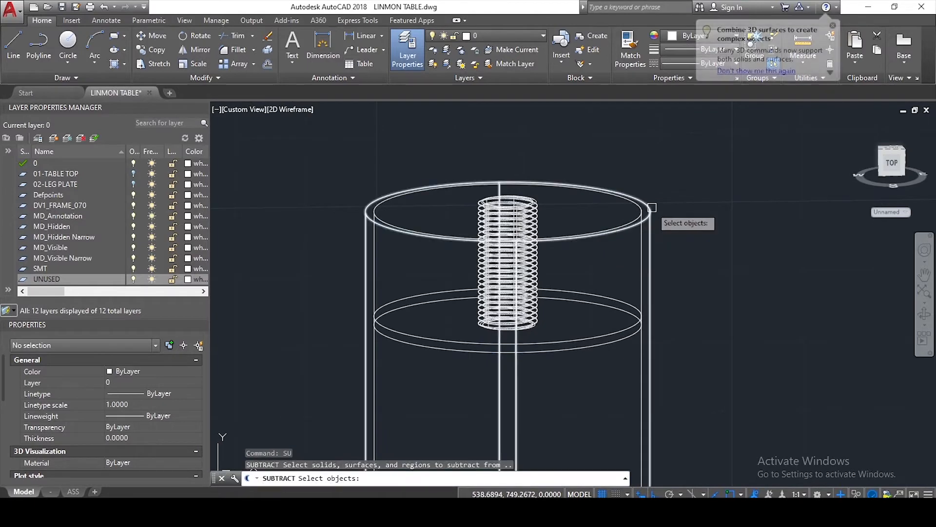
scroll(653, 219, "up", 5)
left_click(650, 223)
key("Return")
left_click(648, 209)
key("Escape")
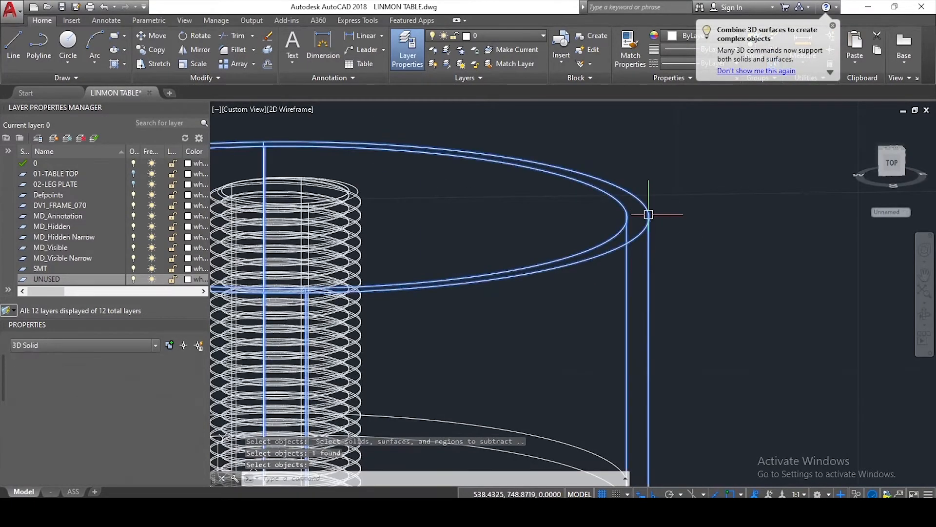
key("Escape")
scroll(647, 209, "down", 6)
scroll(647, 246, "up", 1)
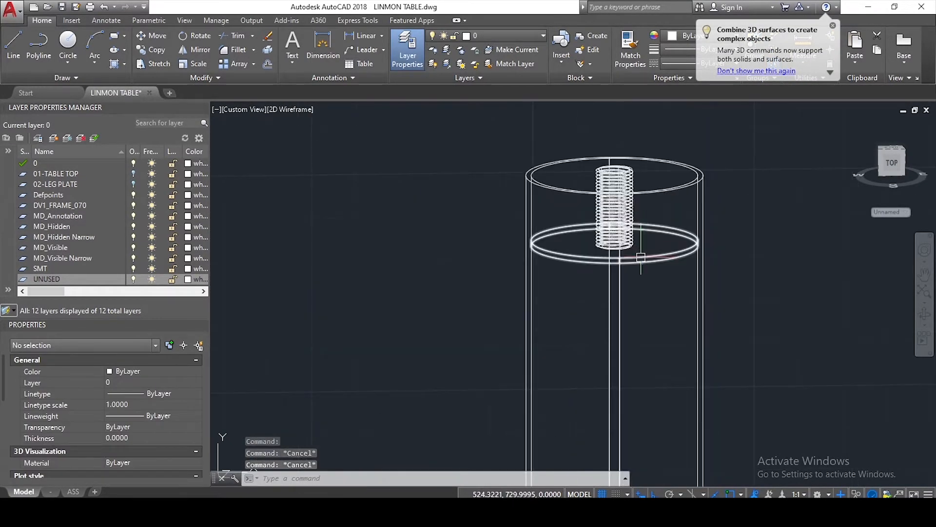
Step: Union the hollow leg tube and the inset disc into one solid, leaving the threaded rod out
key("Escape")
type("uni")
key("Return")
left_click(729, 220)
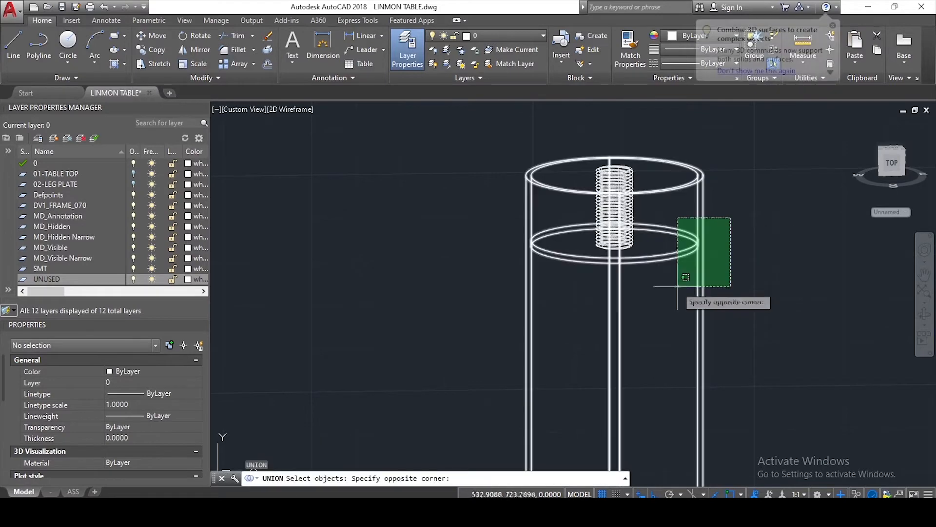
left_click(653, 295)
key("Return")
key("Escape")
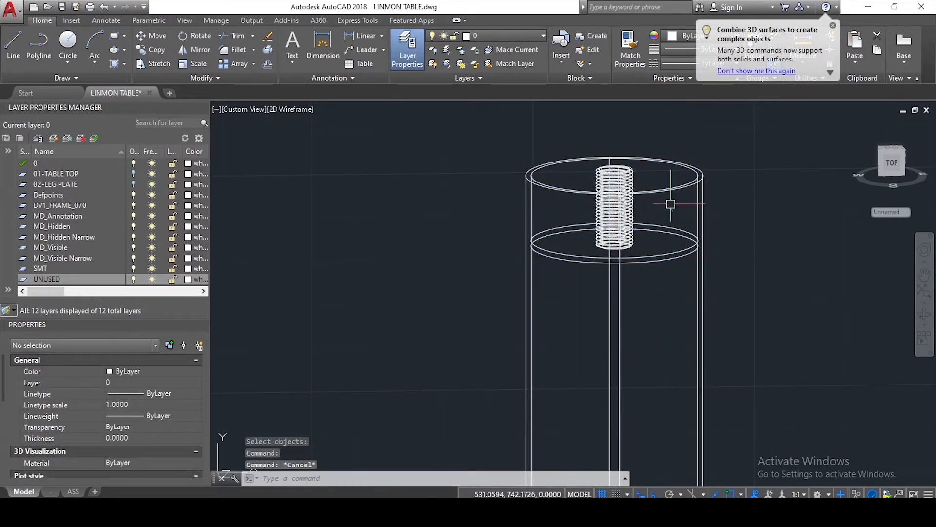
key("Escape")
Step: Restore the World coordinate system for working at the leg's lower end
scroll(662, 247, "down", 5)
scroll(653, 307, "up", 4)
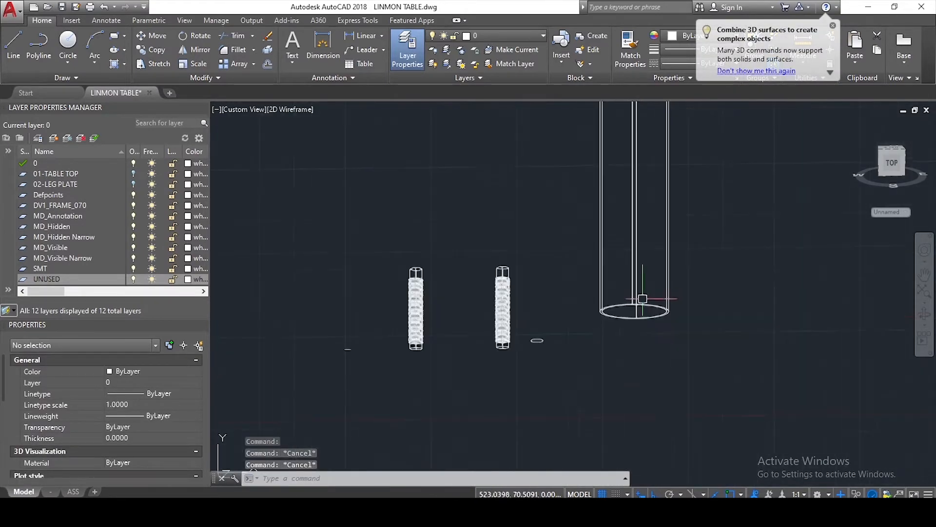
scroll(643, 298, "up", 2)
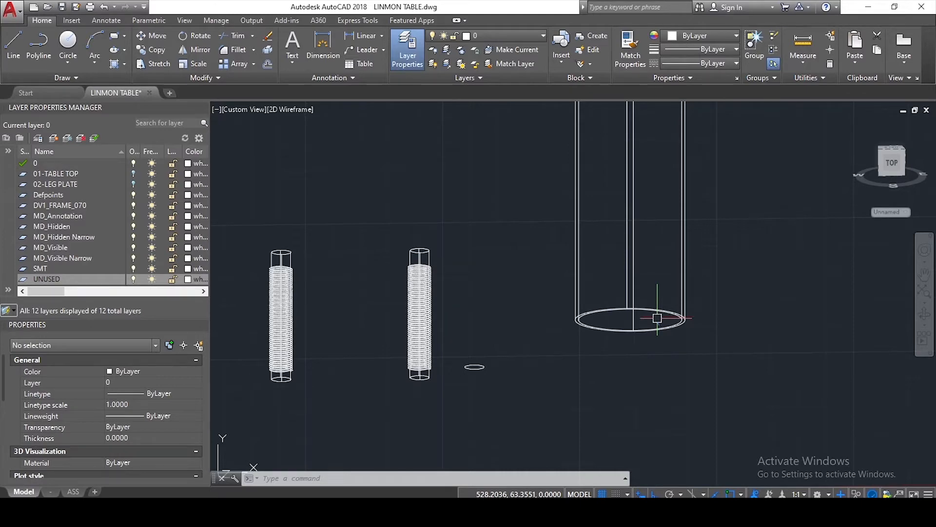
middle_click_drag(658, 318, 628, 337, "shift")
scroll(703, 289, "up", 4)
left_click(891, 212)
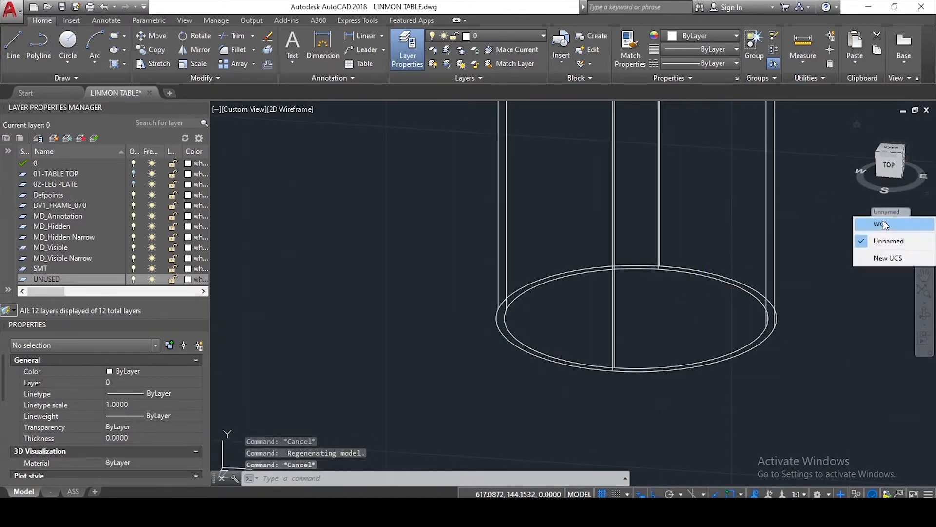
left_click(887, 222)
Step: Draw a circle at the centre of the leg's lower end, matching the tube's inner edge
type("c")
key("Return")
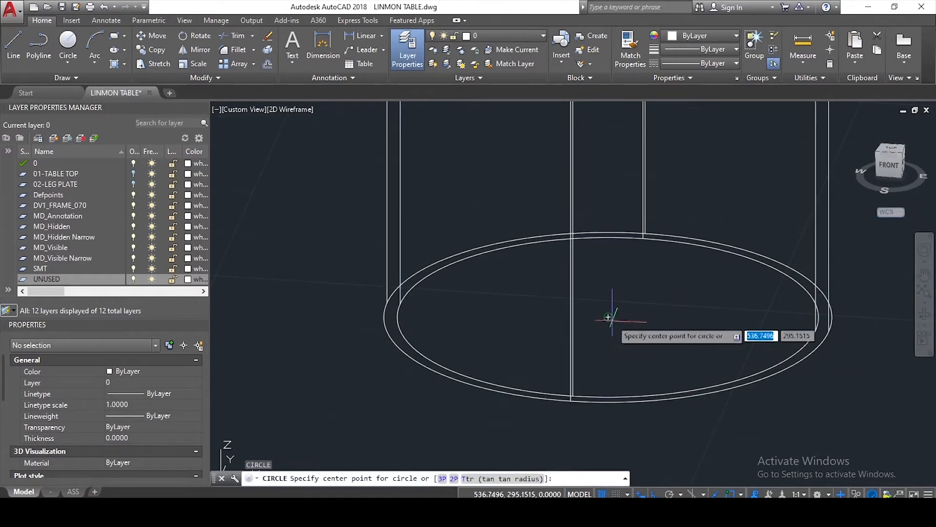
left_click(608, 317)
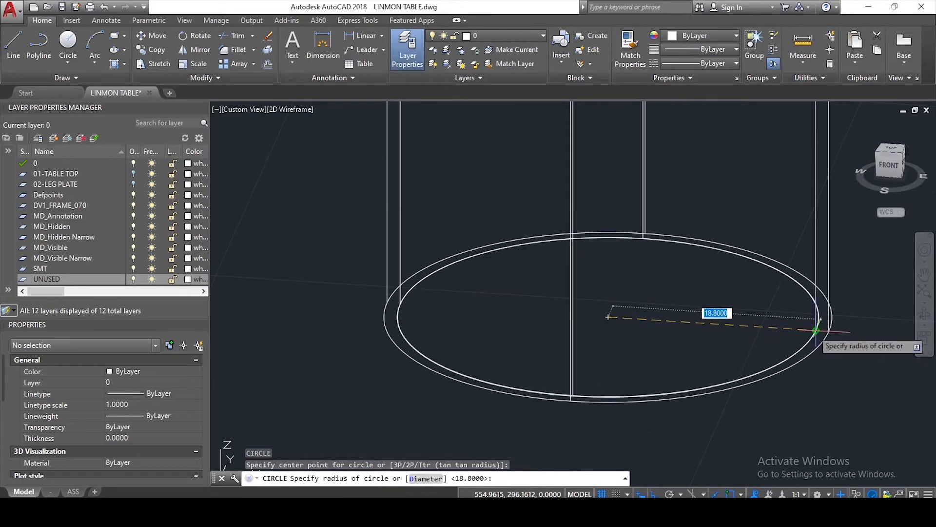
scroll(816, 332, "up", 5)
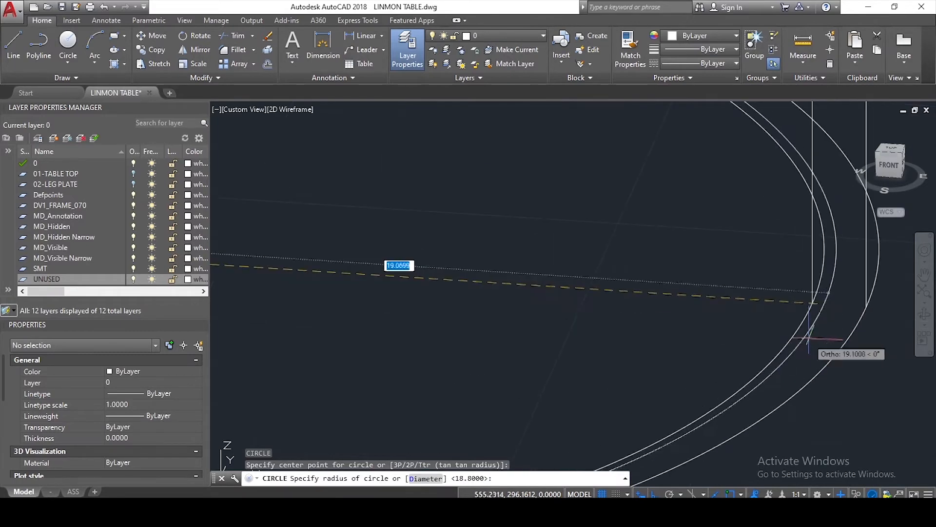
left_click(815, 304)
key("Escape")
scroll(796, 293, "down", 5)
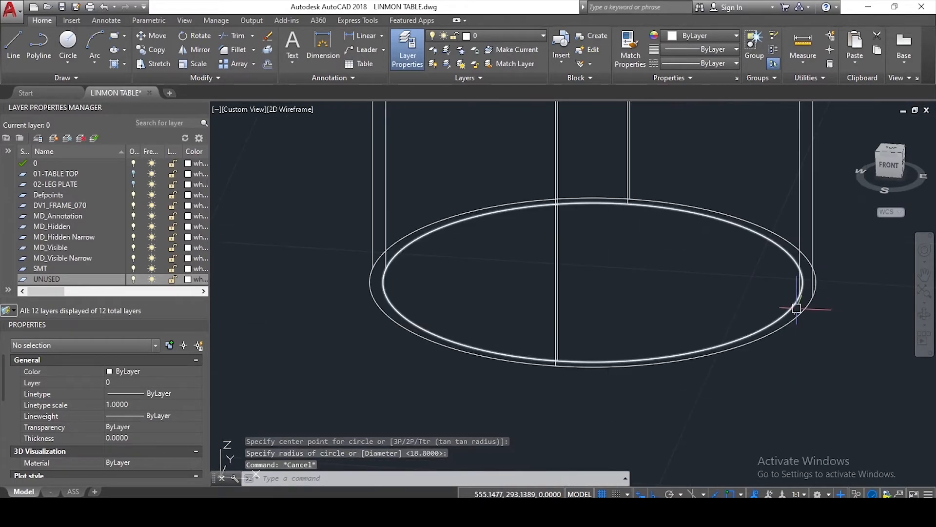
Step: Move the new circle 1 unit straight up inside the leg's lower end
left_click(796, 309)
scroll(788, 365, "down", 2)
type("m")
key("Return")
left_click(790, 365)
type("1")
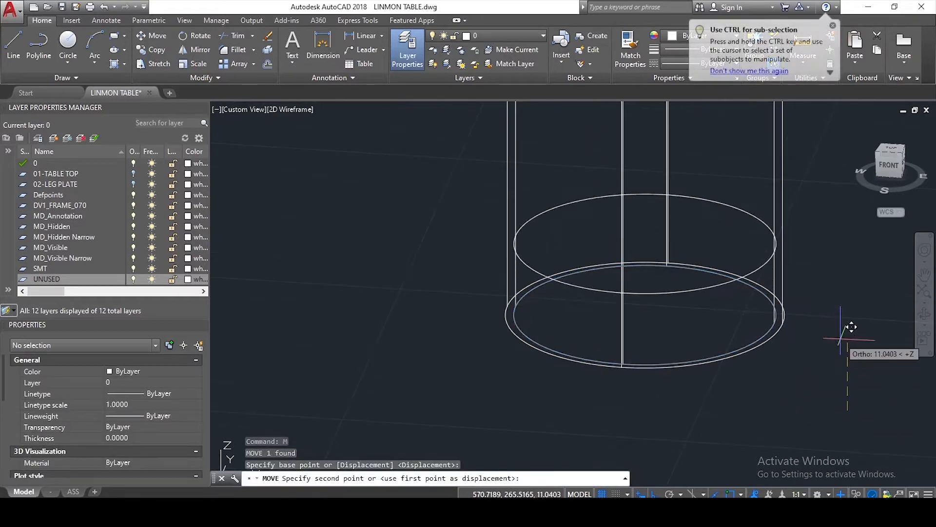
key("Return")
key("Escape")
Step: Extrude the raised circle by 1.2 into a thin disc inside the leg's lower end
left_click(766, 323)
middle_click_drag(832, 364, 821, 378)
type("ext")
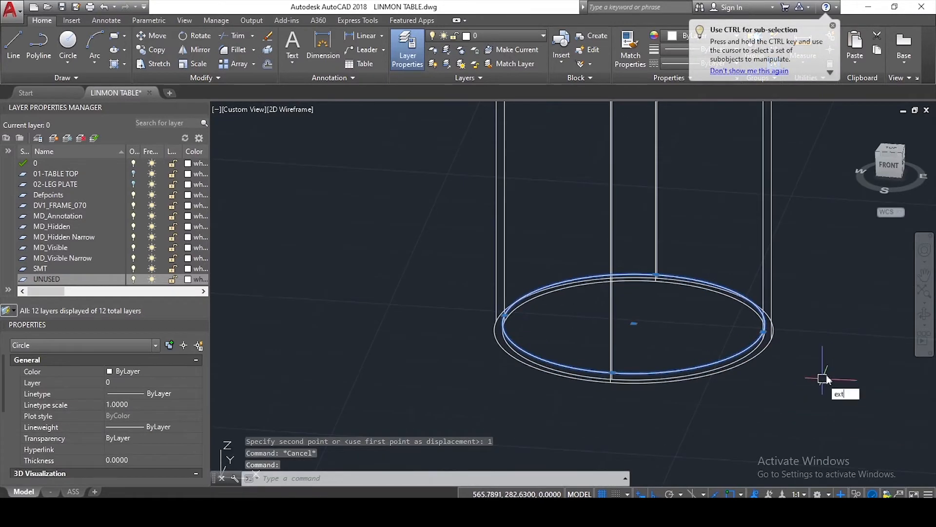
key("Return")
type("1.2")
key("Return")
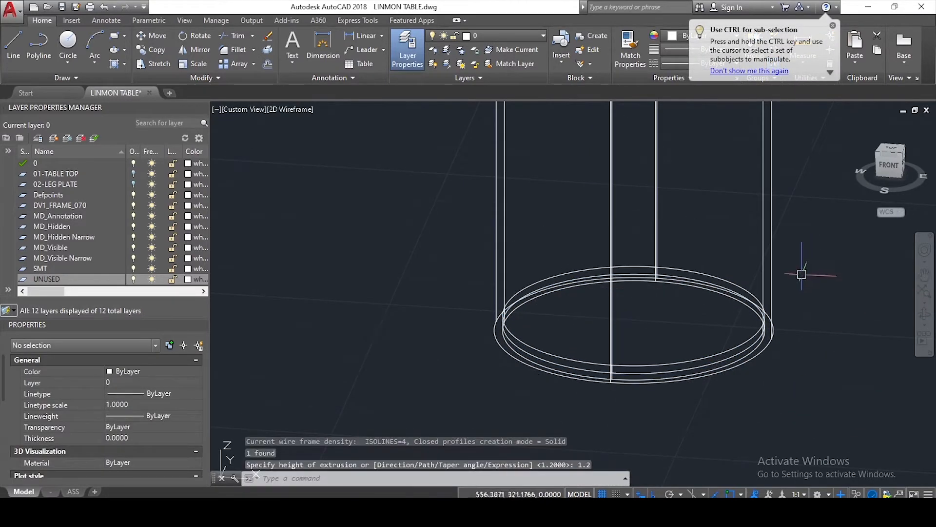
key("Escape")
key("Escape")
Step: Copy the spare threaded rod farther from the leg, from its top centre to the centre of the lower disc's upper face
scroll(631, 315, "down", 9)
scroll(542, 320, "up", 2)
left_click(532, 315)
scroll(530, 306, "up", 4)
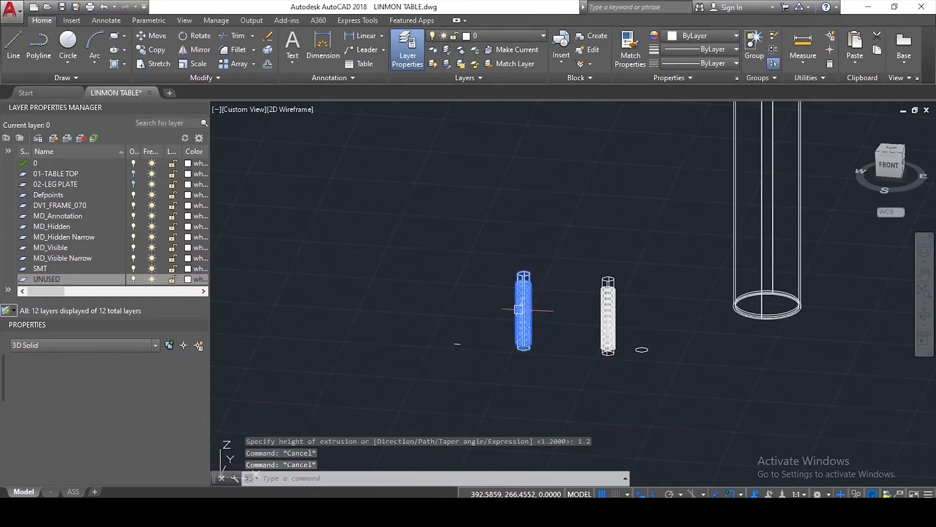
type("Co")
key("Return")
scroll(517, 278, "up", 3)
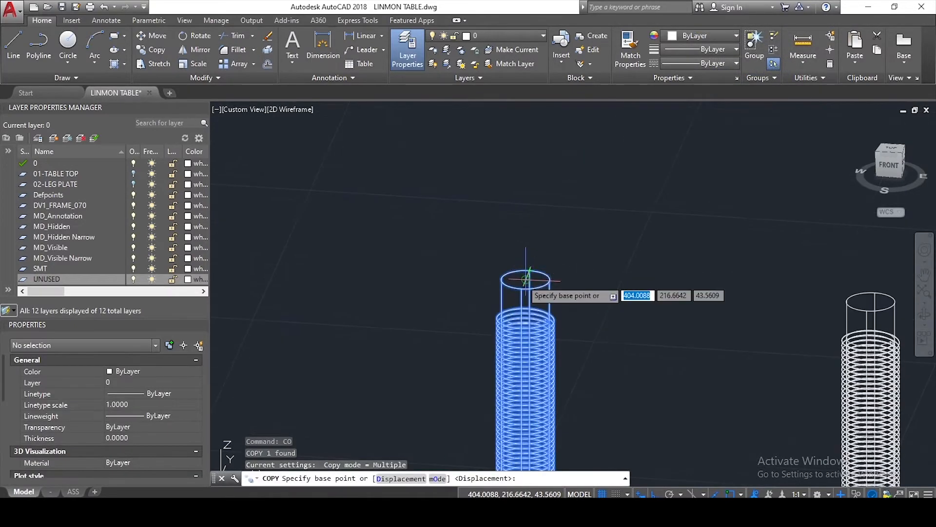
left_click(525, 280)
scroll(530, 272, "down", 5)
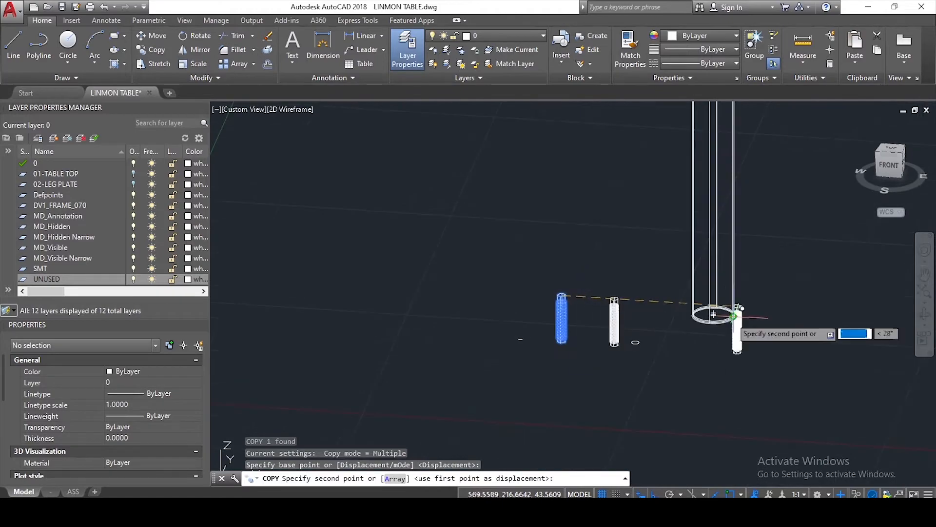
scroll(710, 316, "up", 2)
scroll(711, 314, "up", 5)
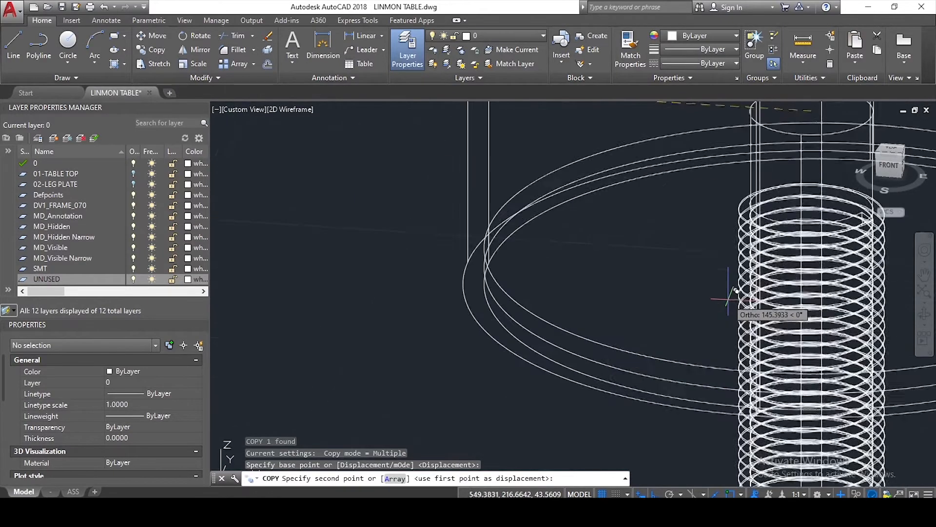
scroll(649, 315, "down", 5)
scroll(716, 312, "up", 4)
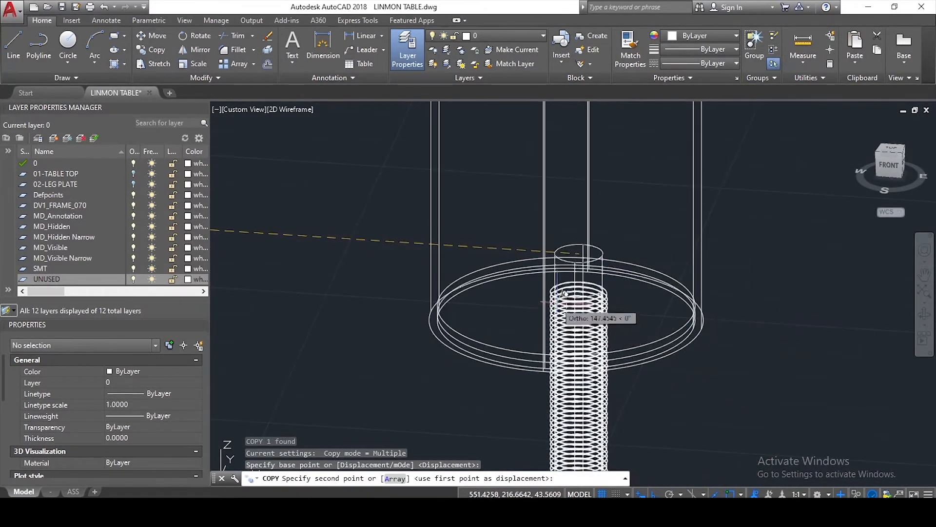
left_click(567, 306)
key("Escape")
Step: Switch to the Front view of the leg's lower end and align the UCS with that view
left_click(894, 165)
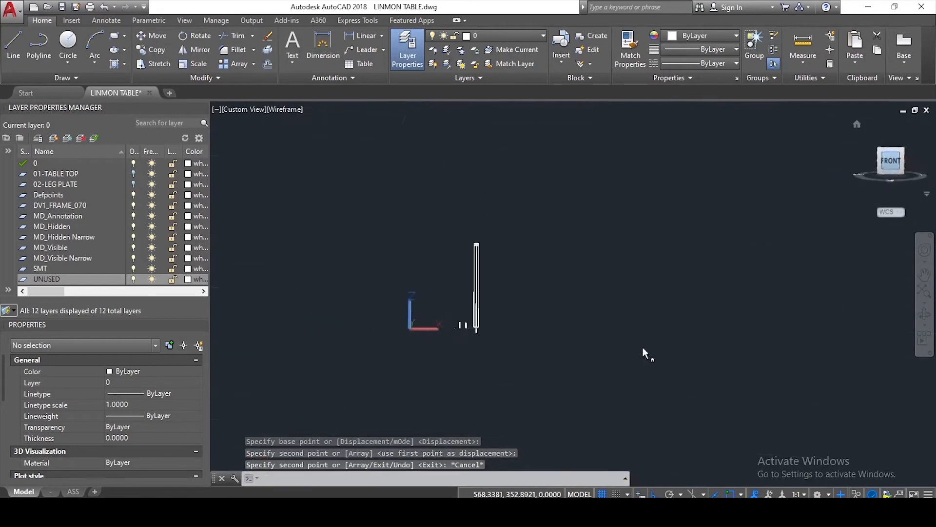
scroll(481, 331, "up", 5)
scroll(407, 257, "up", 4)
type("u")
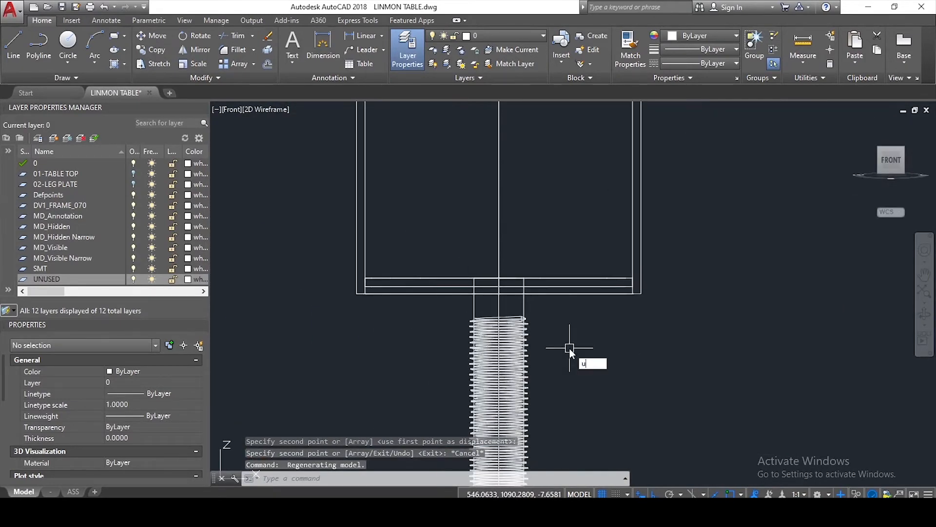
type("cs")
key("Return")
type("v")
key("Return")
left_click(522, 380)
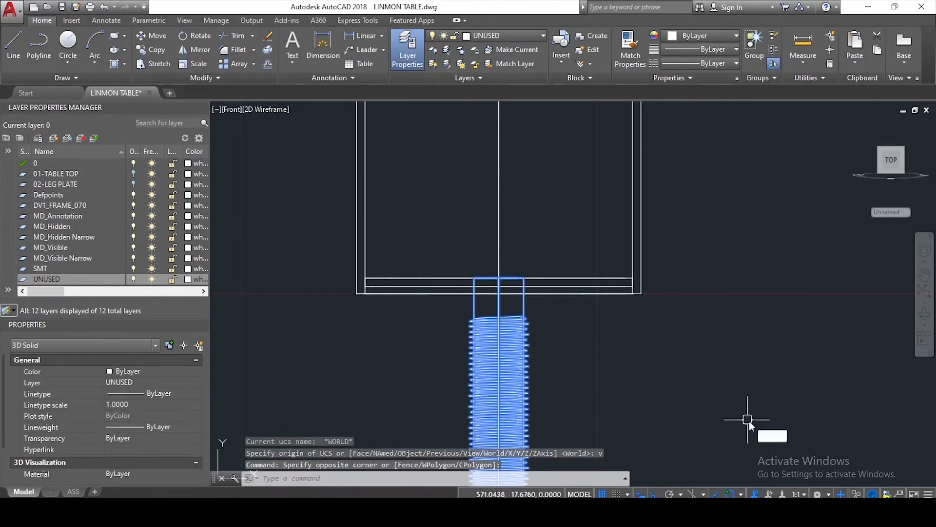
type("m")
key("Return")
left_click(795, 424)
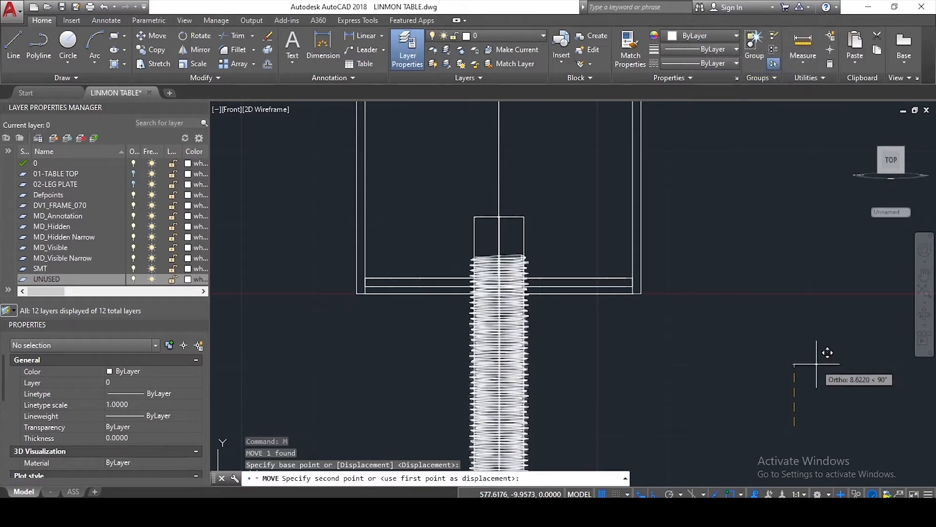
key("Escape")
Step: Delete the threaded rod at the leg's lower end and undo the deletion
scroll(809, 359, "down", 5)
left_click(753, 366)
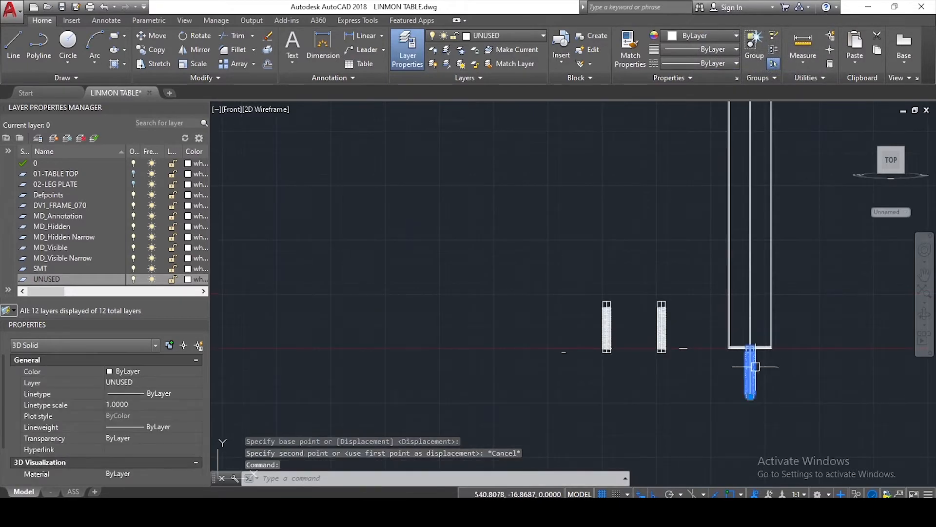
key("Delete")
scroll(763, 351, "up", 6)
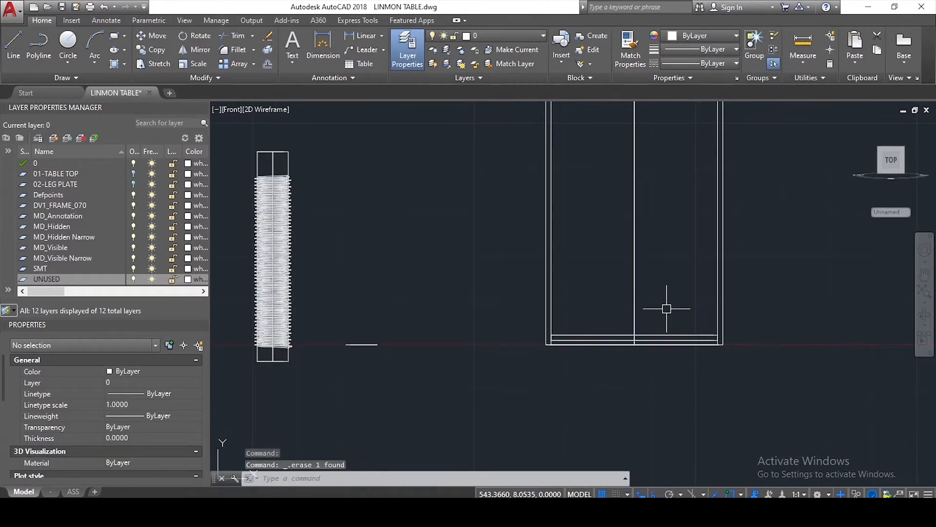
key("ctrl+z")
key("ctrl+z")
Step: Move the threaded rod straight up so it passes through the disc at the leg's lower end
scroll(777, 358, "up", 6)
left_click(682, 363)
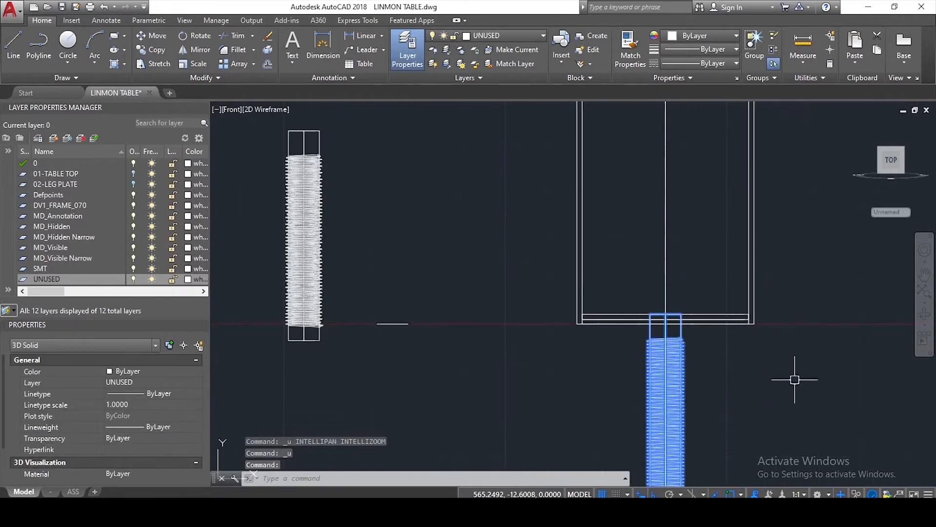
middle_click_drag(795, 379, 762, 374)
type("m")
key("space")
left_click(818, 421)
left_click(813, 356)
key("Escape")
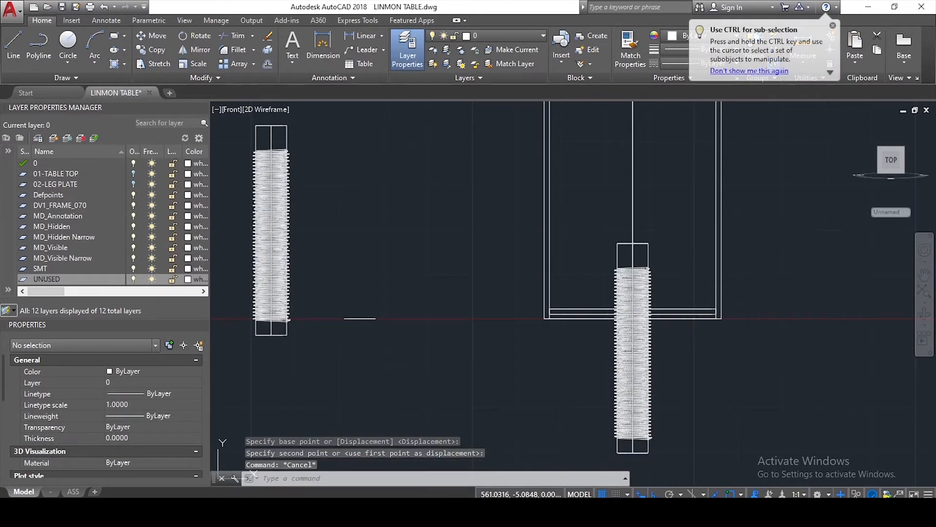
Step: Subtract the threaded rod from the lower disc to cut a threaded hole through its centre
middle_click_drag(743, 340, 724, 367, "shift")
key("Escape")
key("Escape")
scroll(751, 267, "up", 5)
type("su")
key("space")
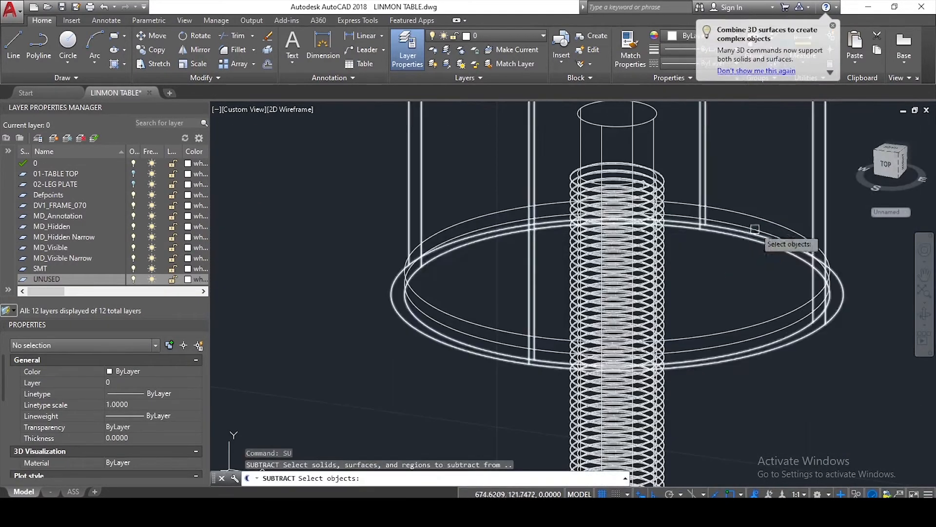
left_click(702, 212)
key("space")
left_click(610, 176)
key("space")
middle_click_drag(631, 227, 742, 310, "shift")
key("Escape")
key("Escape")
Step: Union the threaded-hole disc with the hollow leg at the leg's lower end
scroll(742, 312, "down", 5)
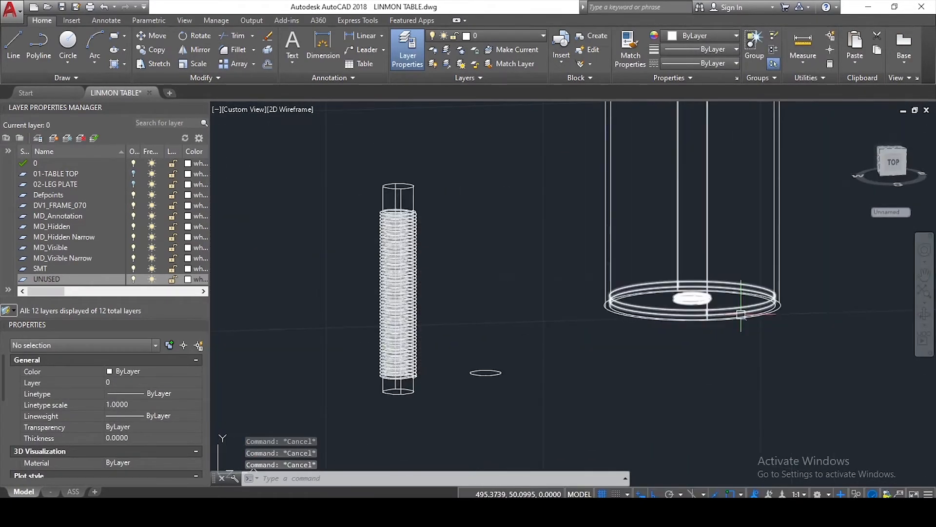
scroll(754, 306, "up", 5)
type("uni")
key("space")
left_click(837, 243)
left_click(697, 357)
key("space")
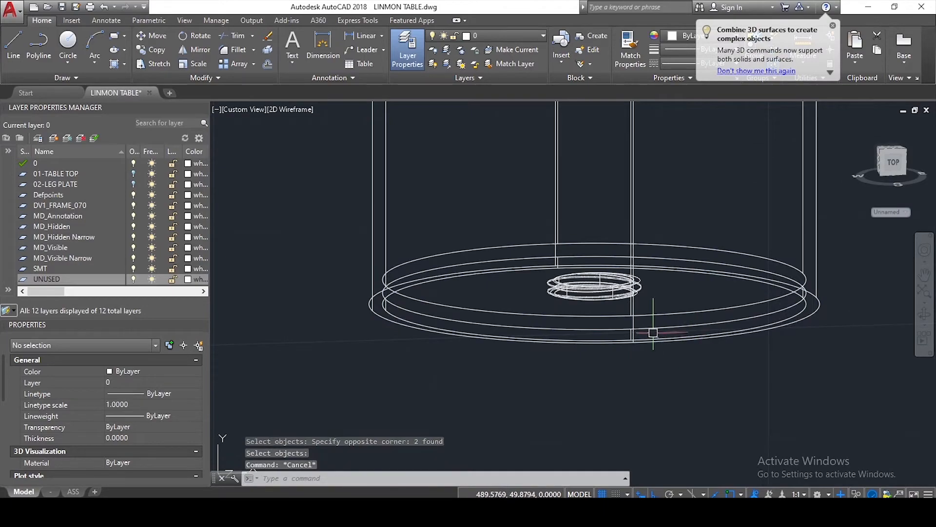
Step: Return the UCS to World and switch to the Front view of the leg's lower end
middle_click_drag(638, 318, 599, 352, "shift")
scroll(610, 340, "down", 8)
scroll(593, 327, "down", 5)
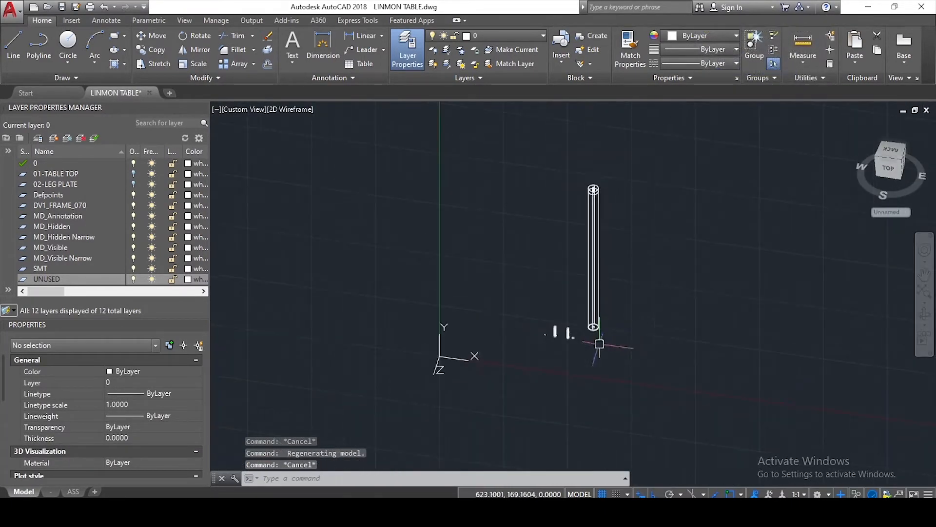
scroll(581, 202, "up", 1)
scroll(601, 416, "up", 2)
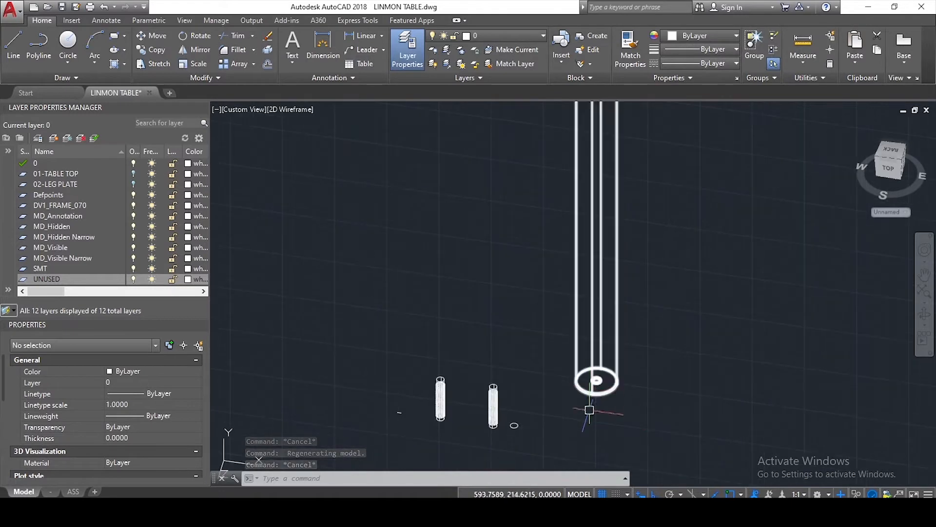
left_click(890, 212)
left_click(885, 221)
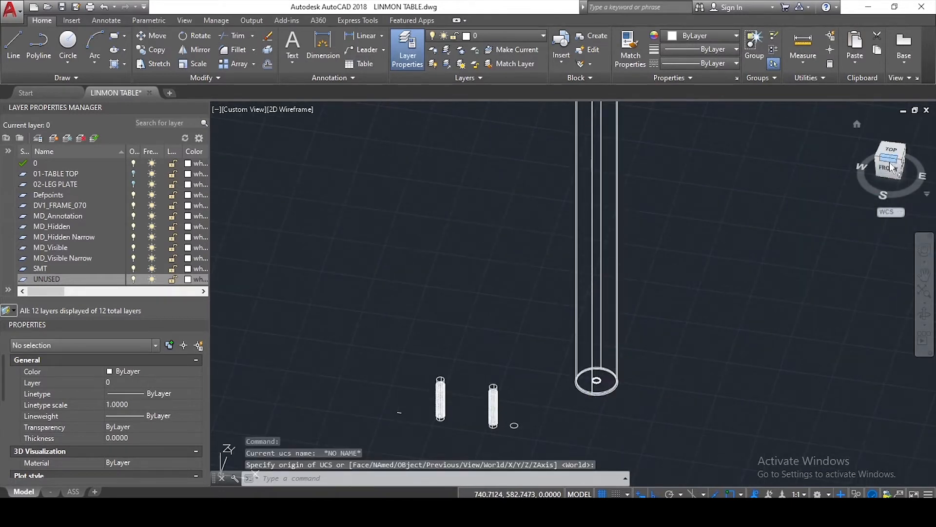
left_click(889, 162)
scroll(411, 318, "up", 3)
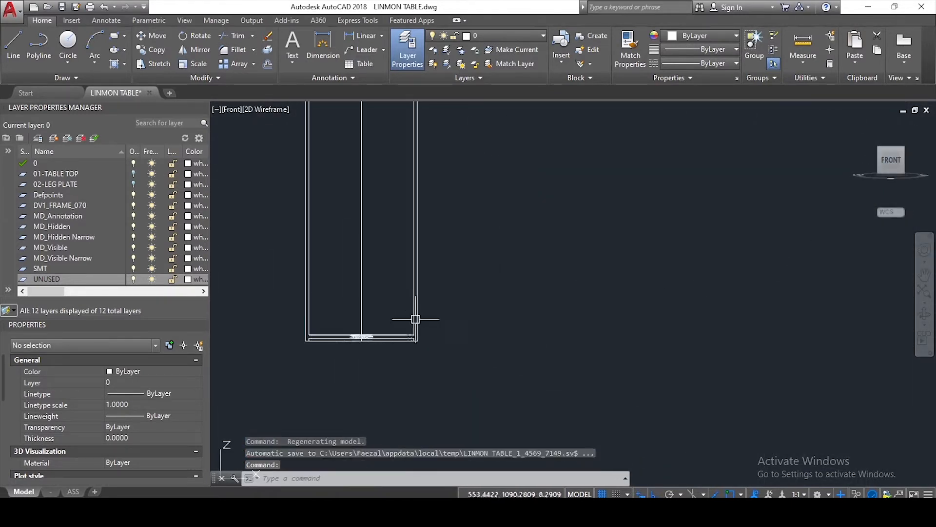
Step: Align the UCS with the current Front view
middle_click_drag(427, 317, 556, 241)
type("ucs")
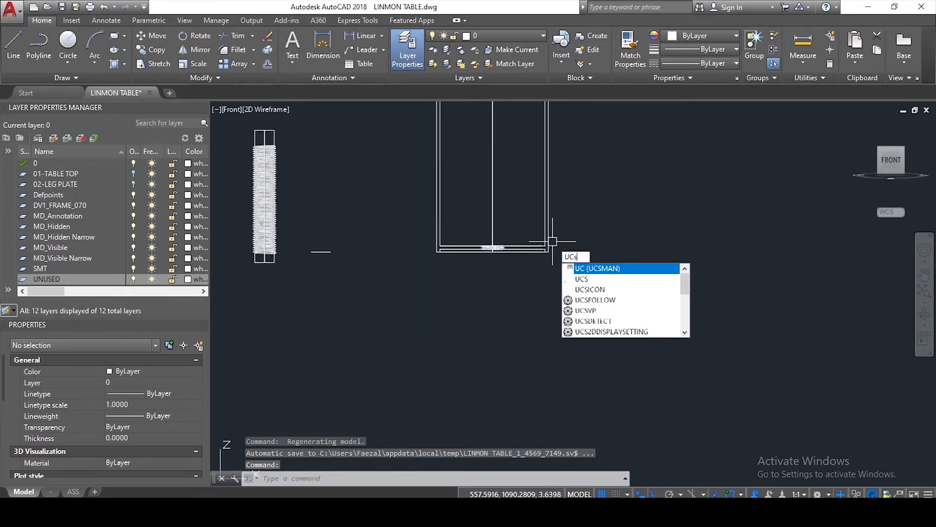
key("Return")
type("v")
key("Return")
key("Escape")
key("Escape")
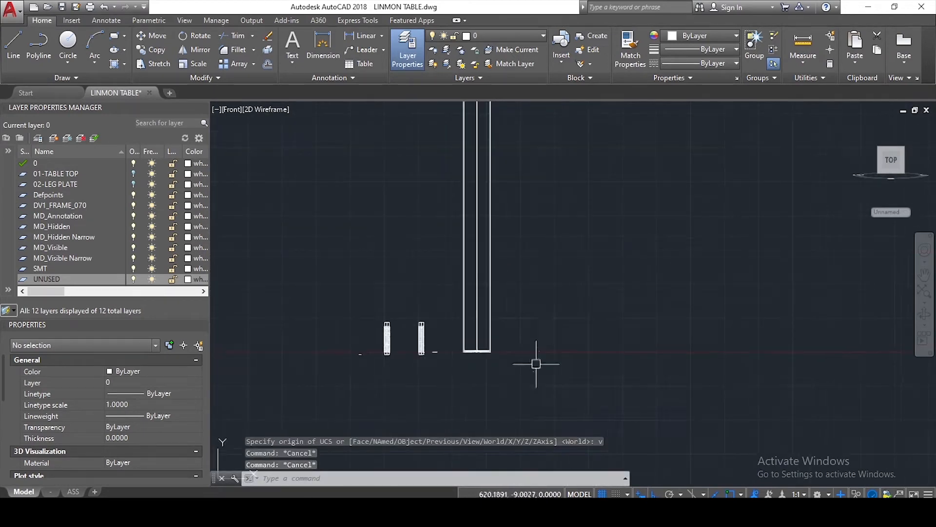
Step: Beside the leg's lower end, draw a vertical line downward and a 20.25-unit horizontal line leftward from its lower end
scroll(542, 364, "up", 2)
type("l")
key("Return")
scroll(518, 296, "up", 5)
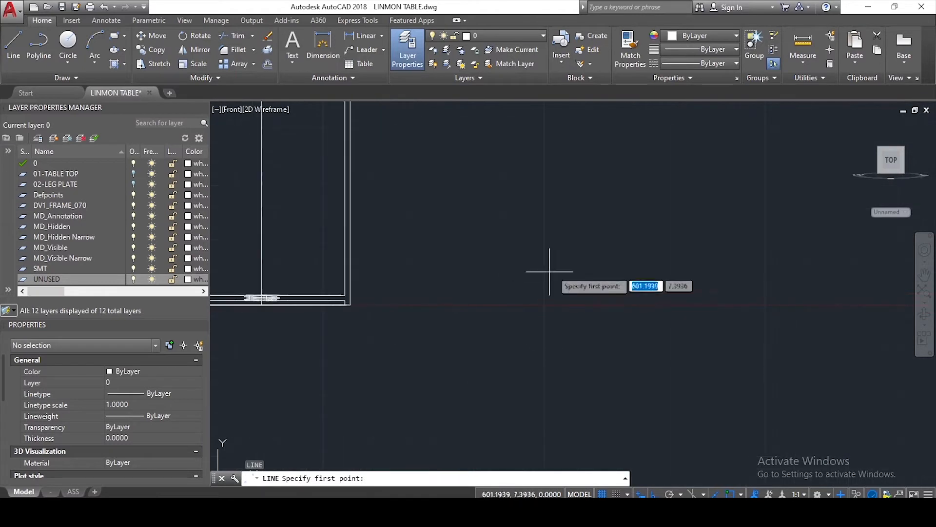
left_click(580, 294)
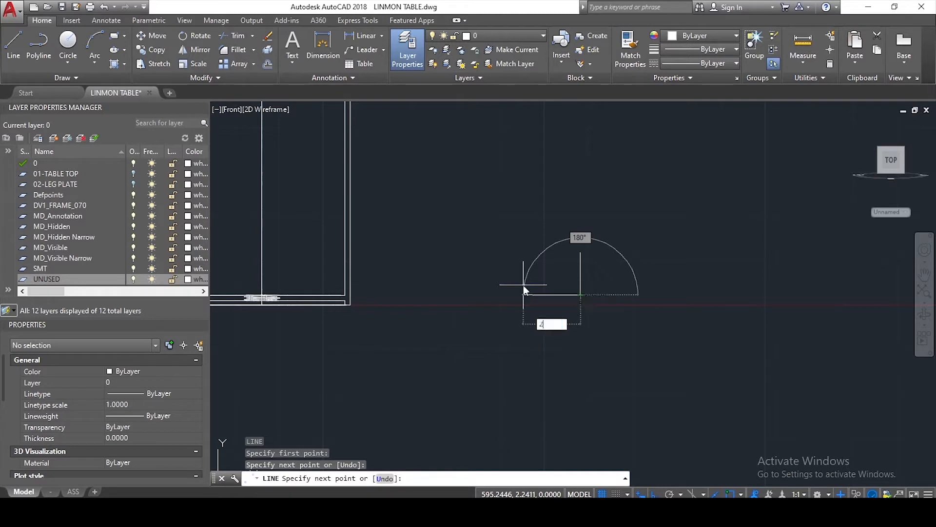
type("20.25")
key("Return")
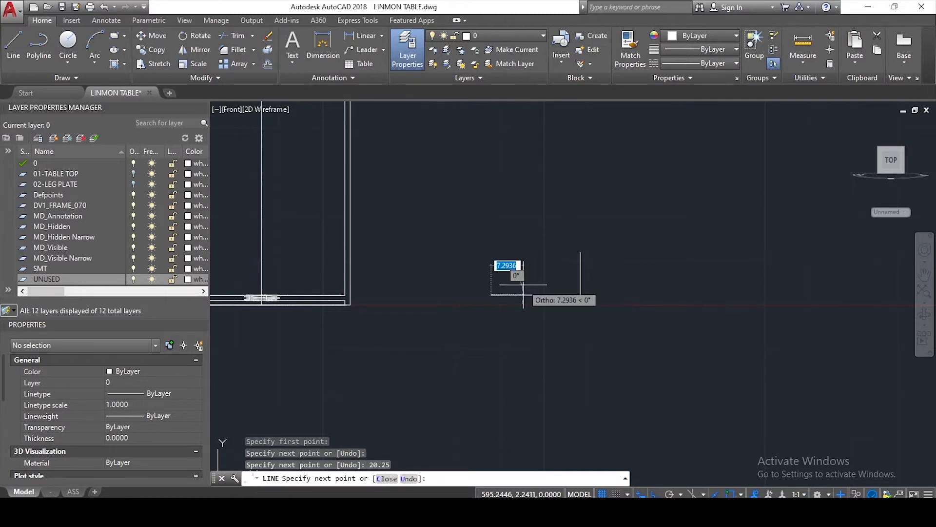
Step: Continue the outline 6 units up from the horizontal line's left end and 10 units to the right
scroll(547, 290, "up", 4)
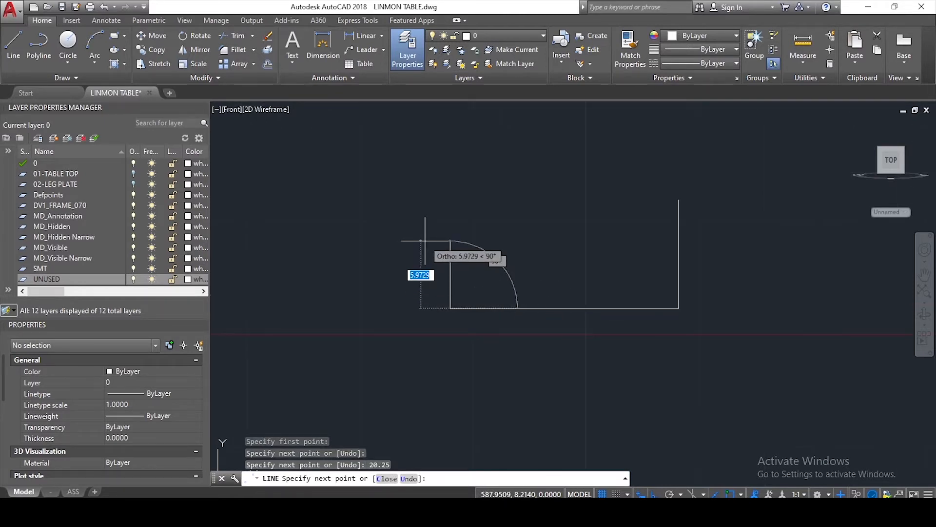
type("6")
key("Return")
scroll(502, 262, "down", 6)
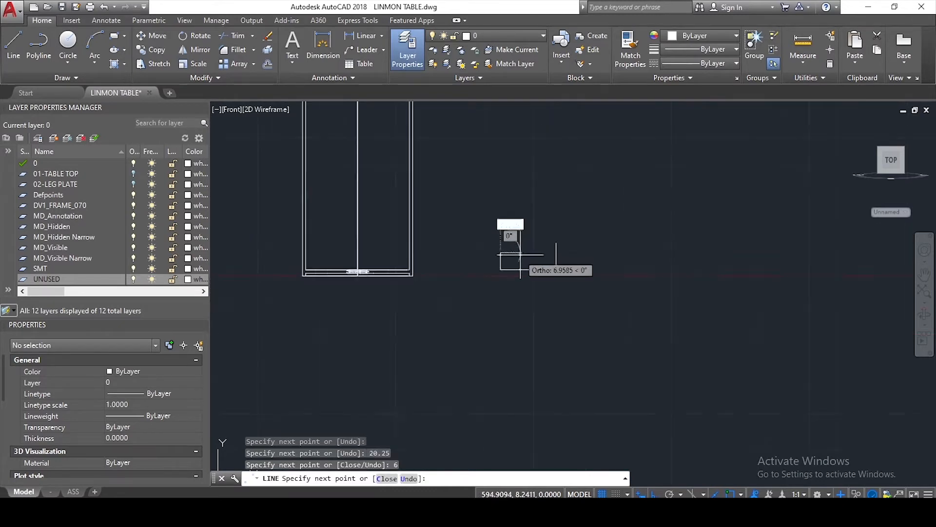
scroll(535, 245, "up", 6)
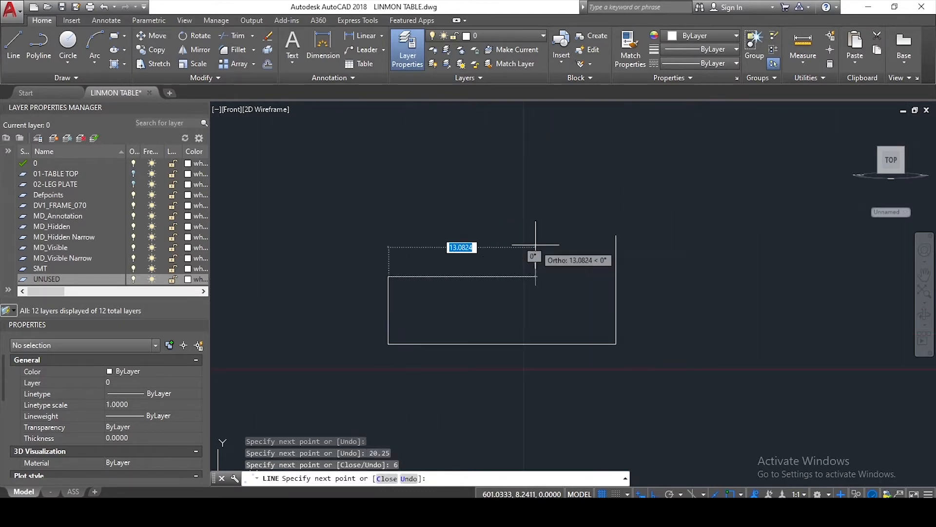
type("10")
key("Return")
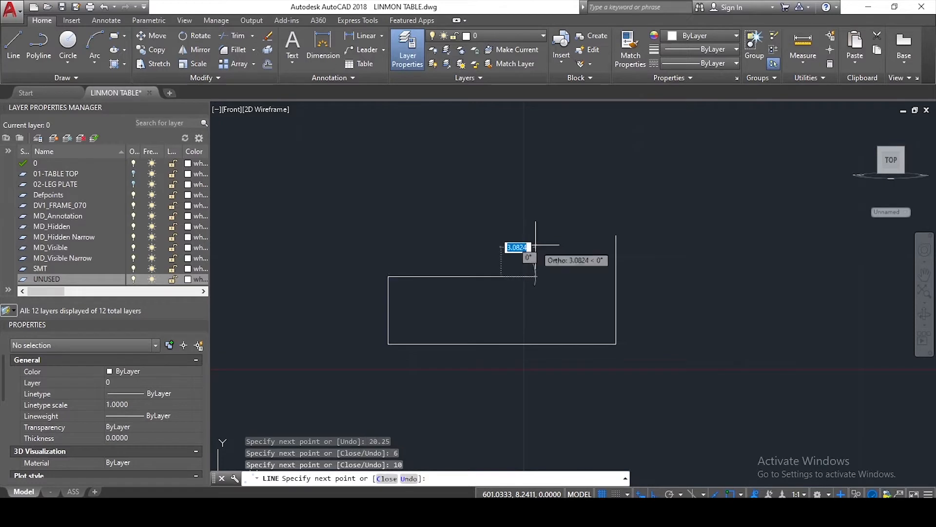
key("Escape")
key("space")
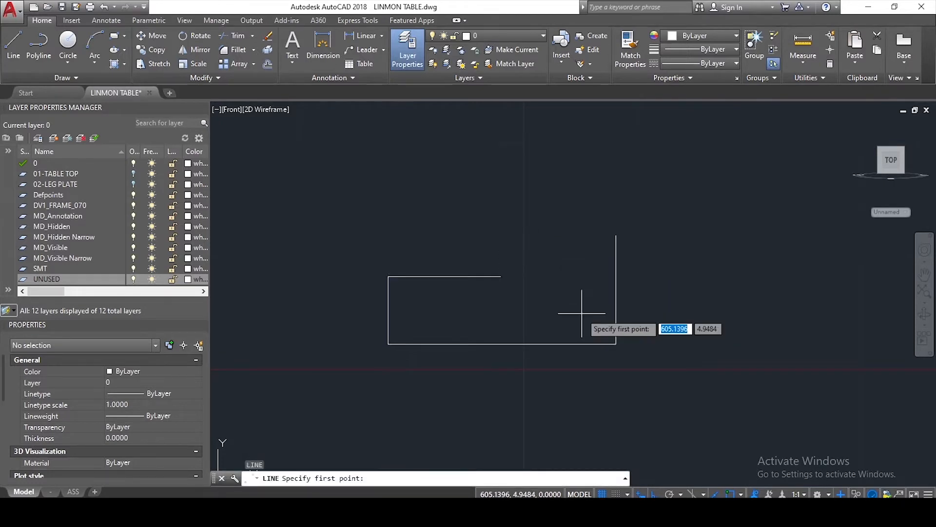
key("Escape")
Step: Replace the profile's right vertical line with one running 8 units up from the base line's right end
left_click_drag(622, 295, 570, 316)
key("Delete")
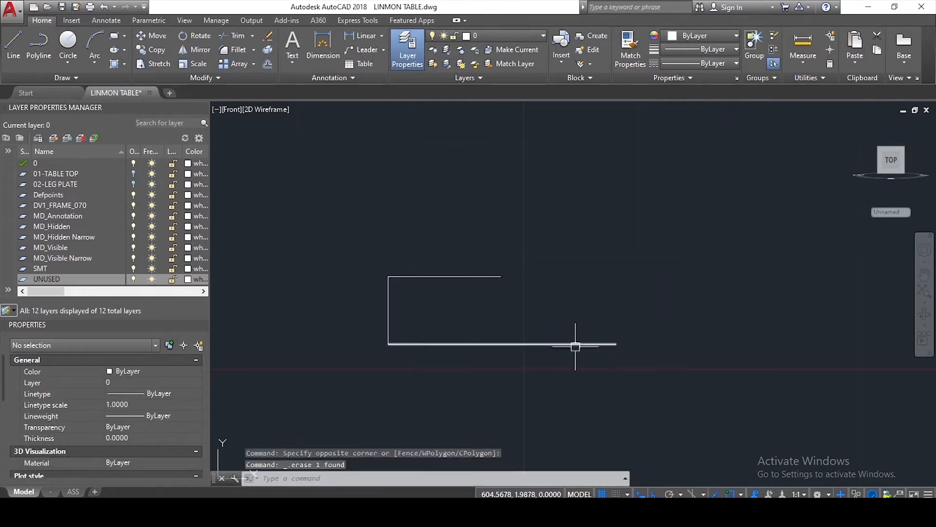
type("l")
key("Return")
left_click(616, 345)
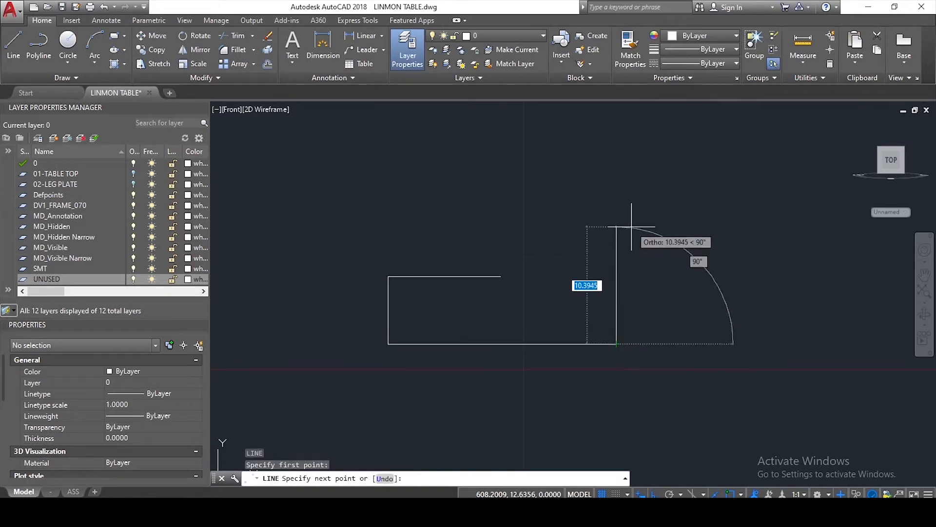
type("8")
key("Return")
Step: Continue the outline 9 units left and close it with a sloped line to the end of the 10-unit line
scroll(506, 259, "up", 2)
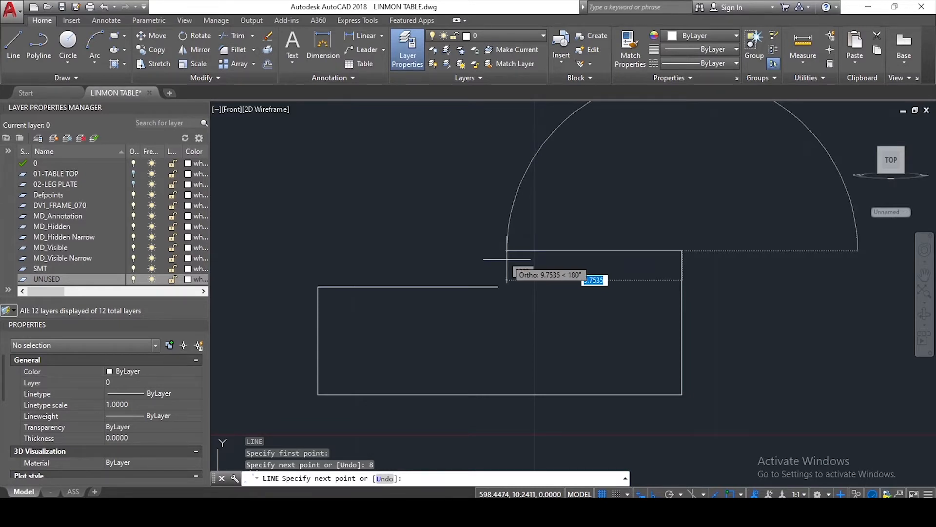
scroll(517, 266, "up", 2)
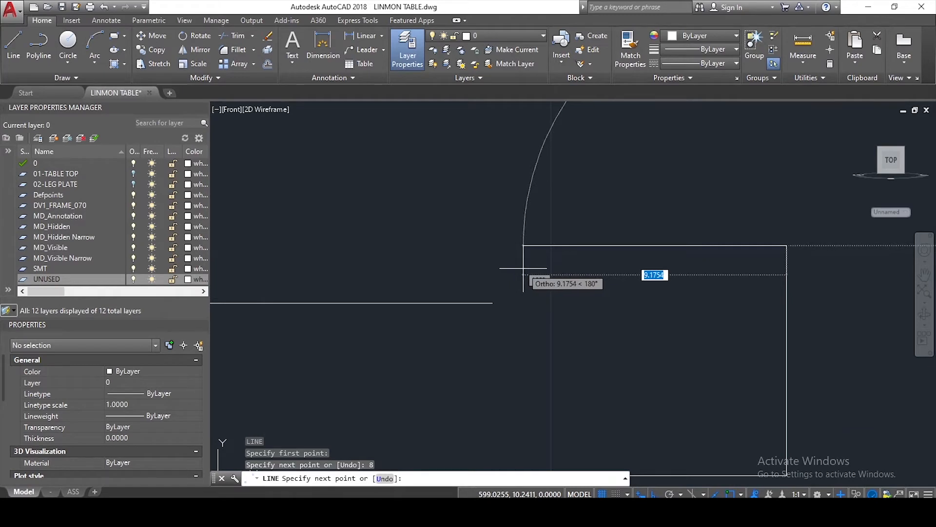
type("9")
key("Return")
left_click(494, 302)
scroll(531, 251, "down", 8)
key("Escape")
key("Escape")
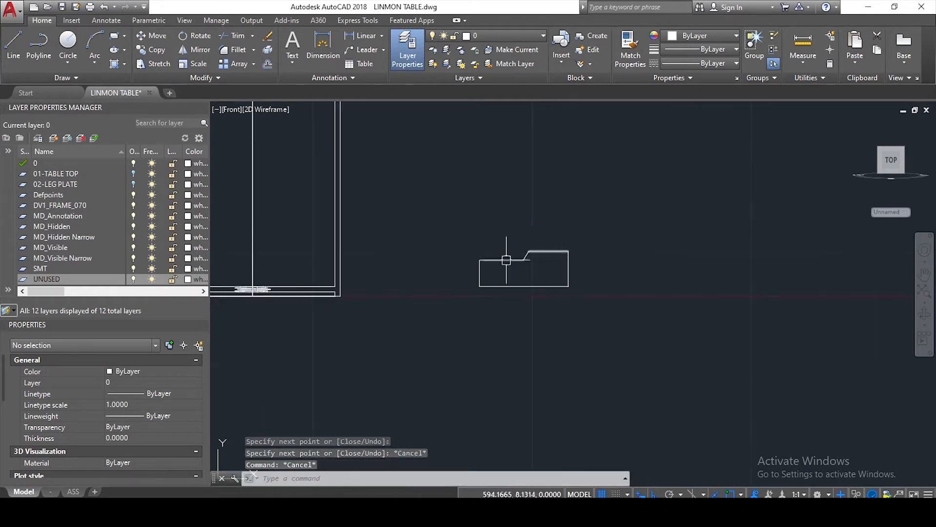
key("Escape")
Step: Join the six lines of the stepped profile into one polyline
scroll(488, 266, "up", 4)
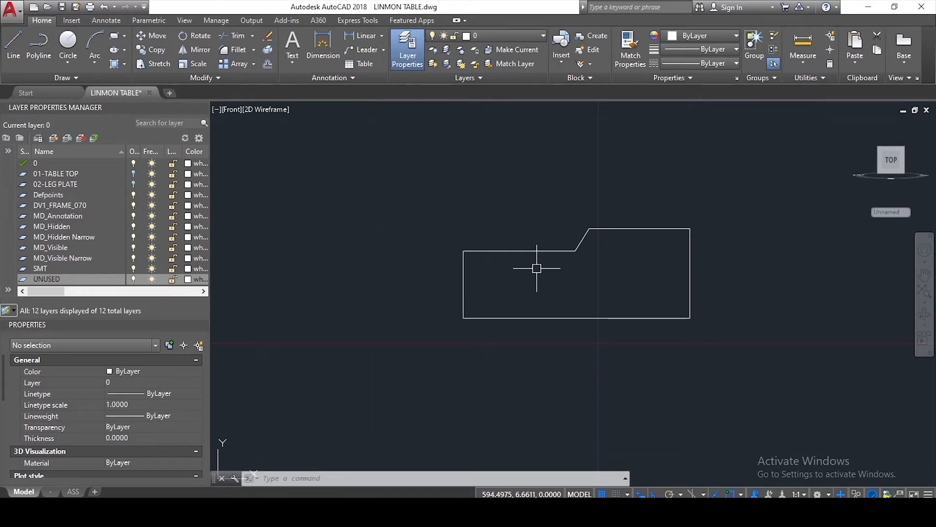
left_click(397, 171)
left_click(766, 373)
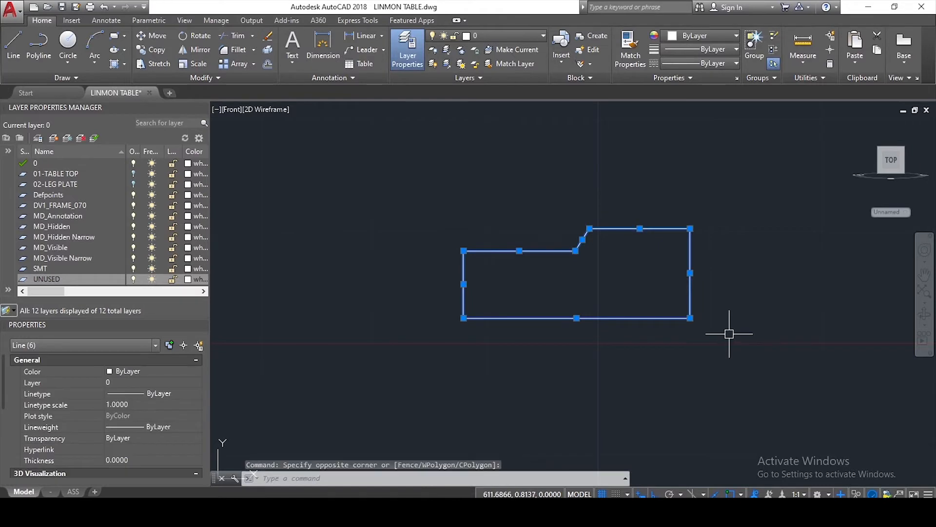
type("J")
key("Return")
Step: Return the UCS to World and orbit to an angled view of the stepped profile
left_click(891, 213)
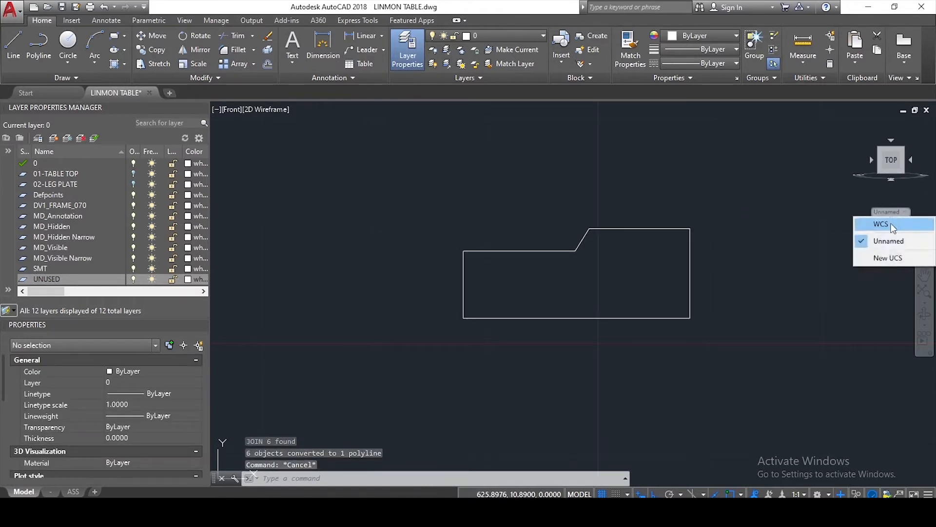
left_click(884, 220)
left_click_drag(751, 234, 712, 250, "shift")
middle_click_drag(712, 251, 693, 259, "shift")
Step: Revolve the stepped profile 360 degrees about its 8-unit vertical edge into a solid
left_click(685, 218)
left_click(602, 296)
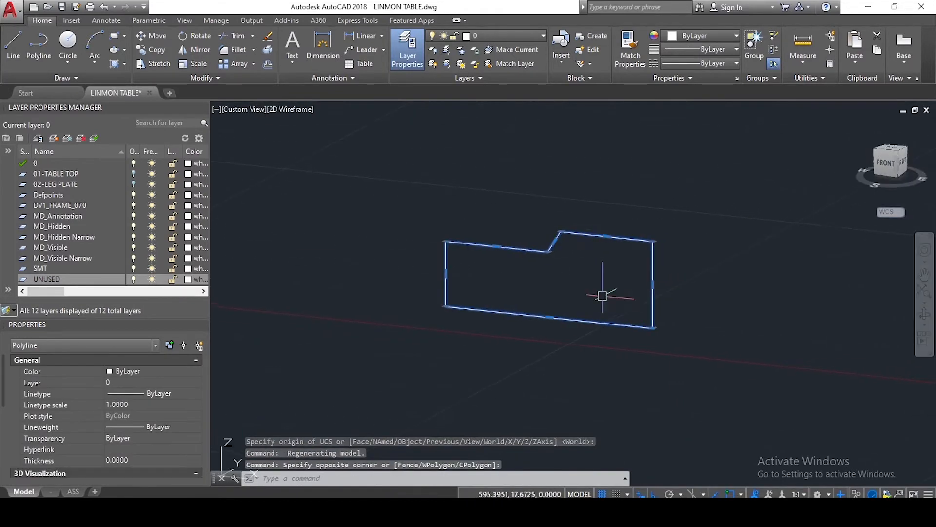
key("Return")
left_click(653, 241)
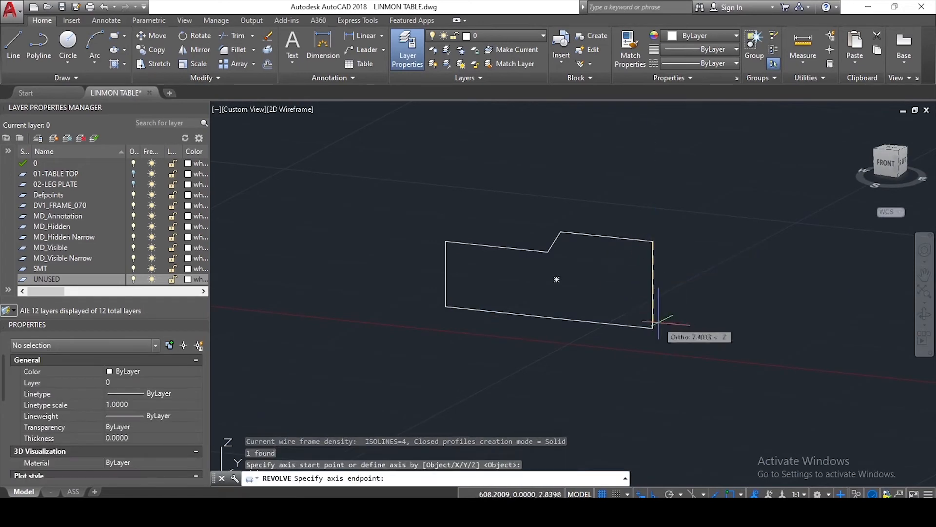
left_click(653, 328)
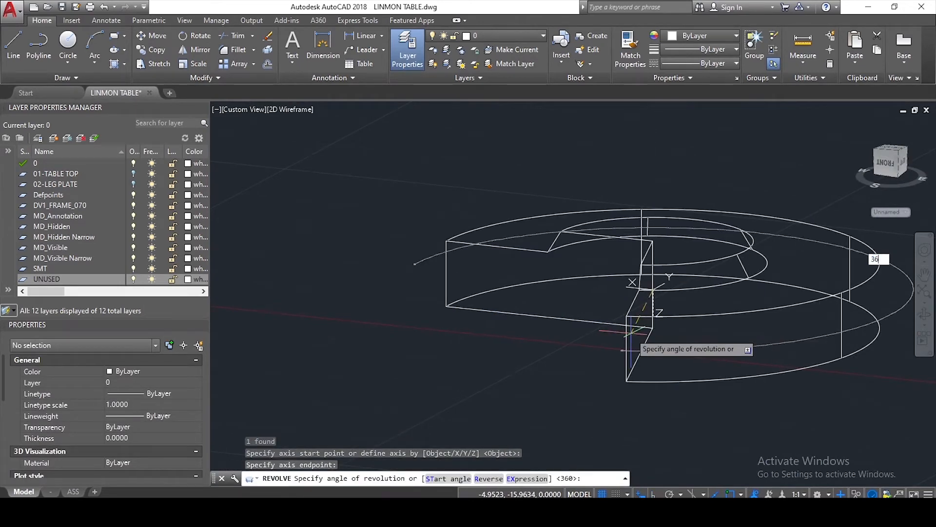
type("360")
key("Return")
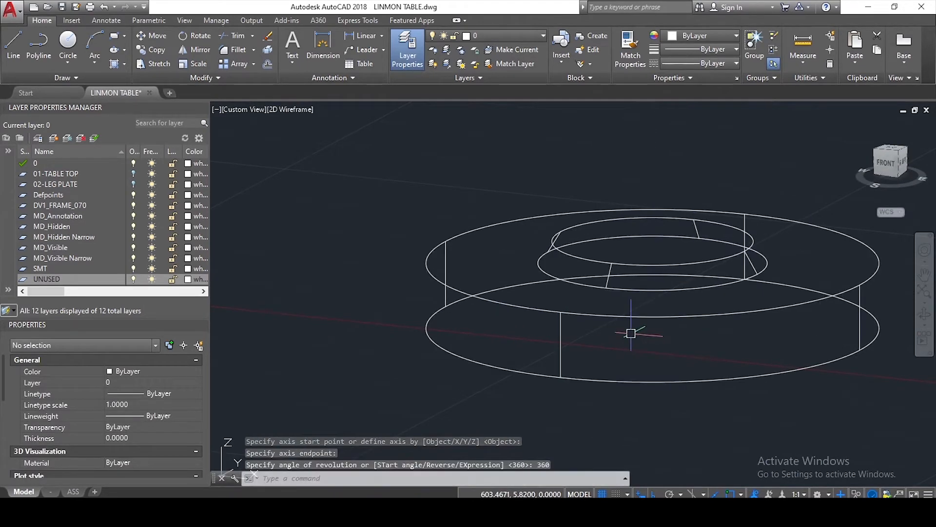
Step: Switch to the top view in World UCS and draw a circle of radius 20.25 centred on the foot piece
key("Escape")
middle_click_drag(694, 251, 624, 275)
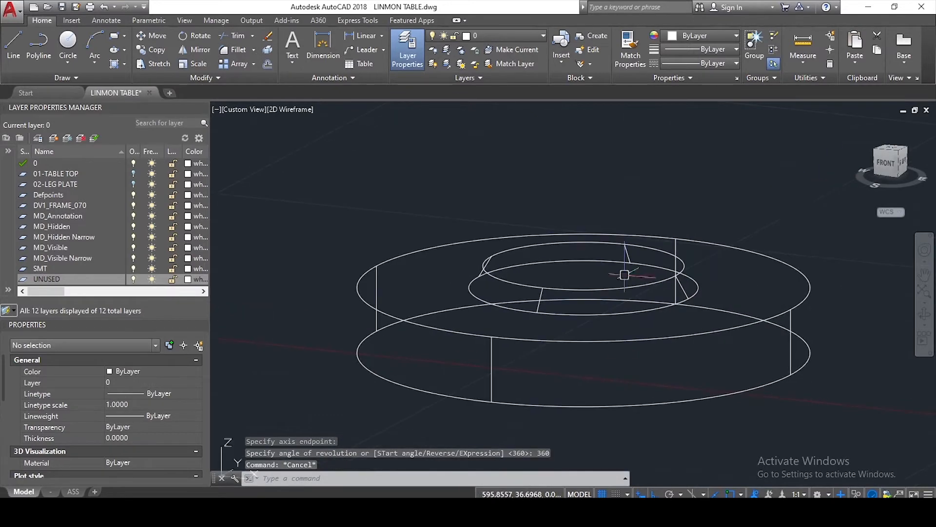
left_click(884, 224)
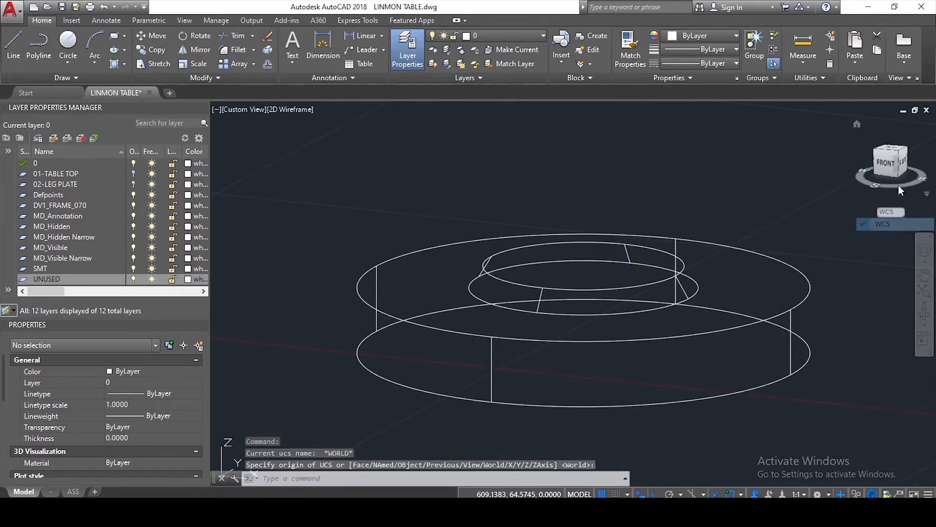
left_click(890, 152)
scroll(500, 327, "up", 8)
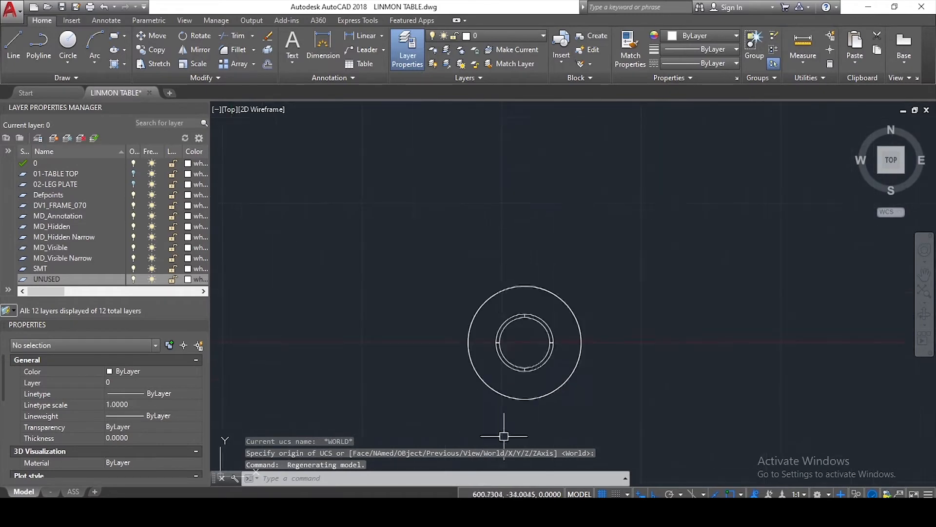
scroll(445, 285, "up", 2)
scroll(560, 273, "up", 2)
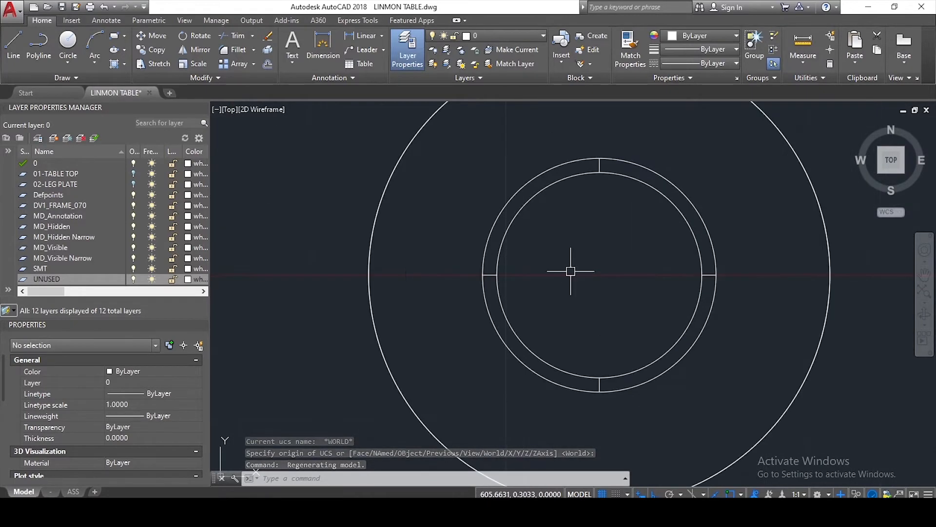
type("c")
key("Return")
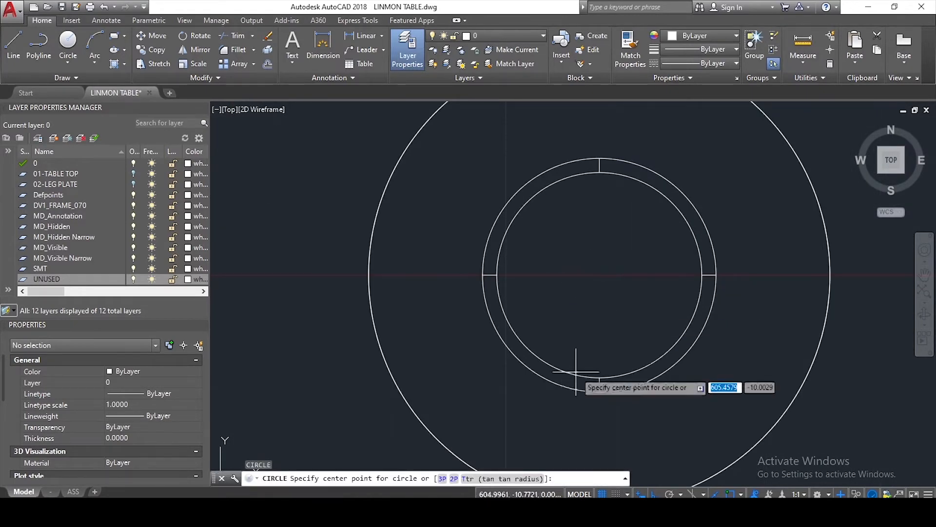
left_click(599, 275)
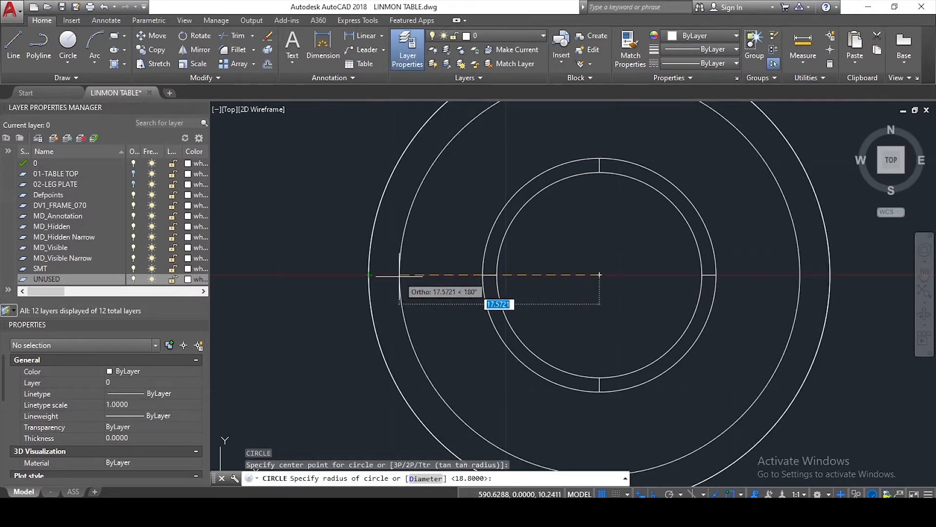
type("20.25")
key("Return")
left_click(369, 274)
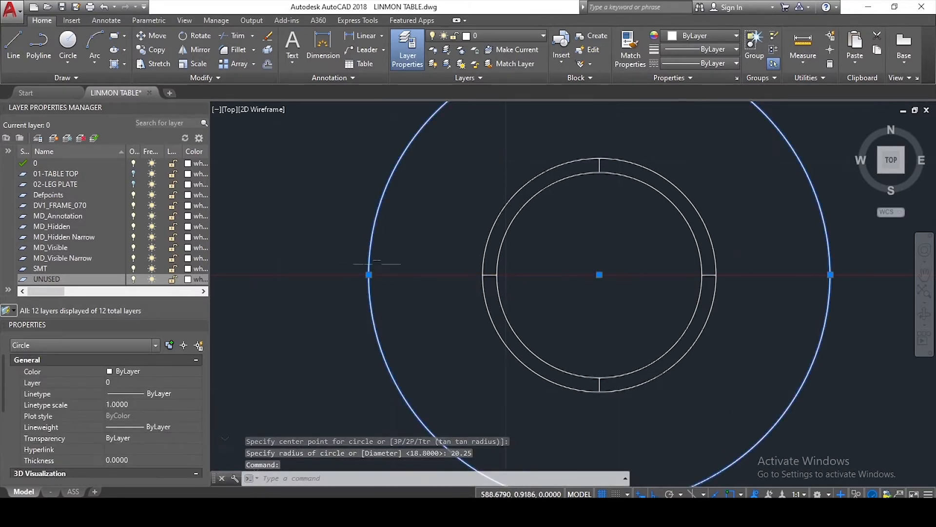
scroll(390, 268, "up", 4)
type("o")
key("Return")
type("1")
key("Return")
left_click(328, 272)
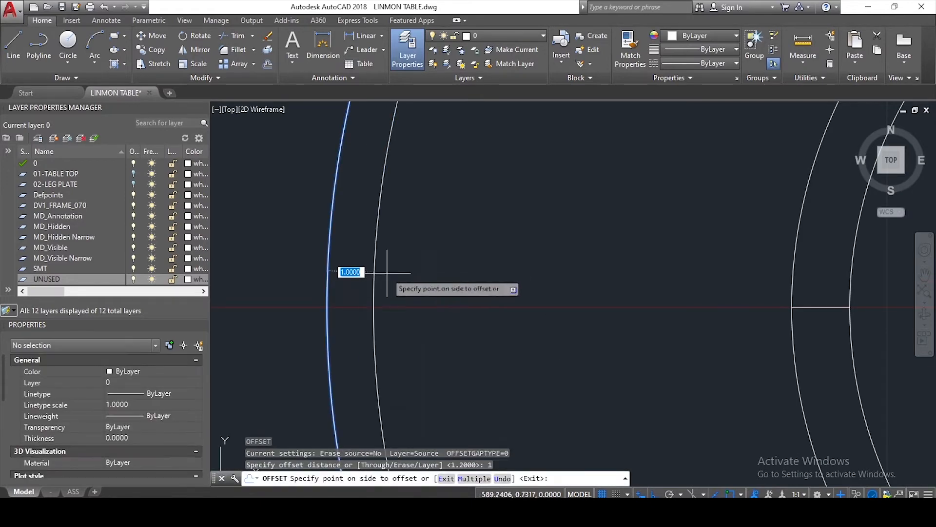
scroll(427, 272, "down", 10)
scroll(428, 271, "up", 5)
key("Escape")
scroll(422, 271, "up", 4)
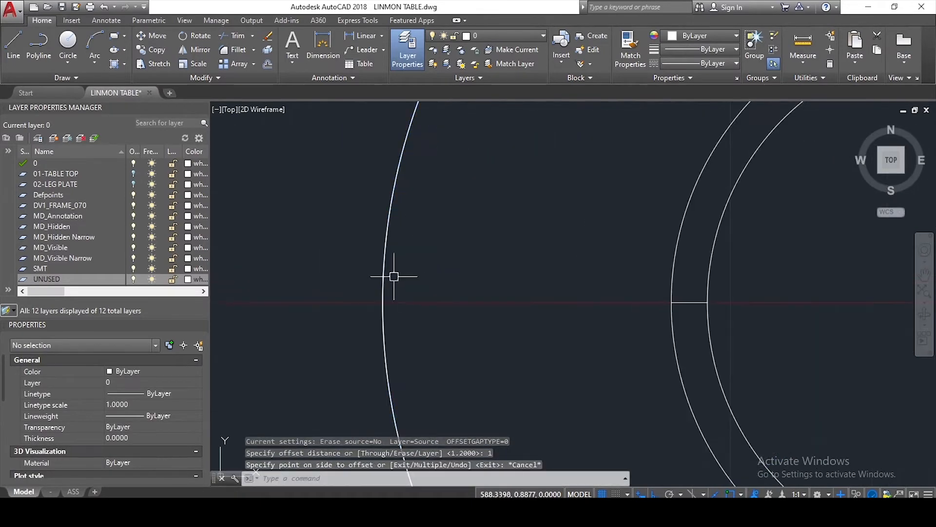
Step: Offset the 20.25-radius circle inward by 0.5
left_click(388, 277)
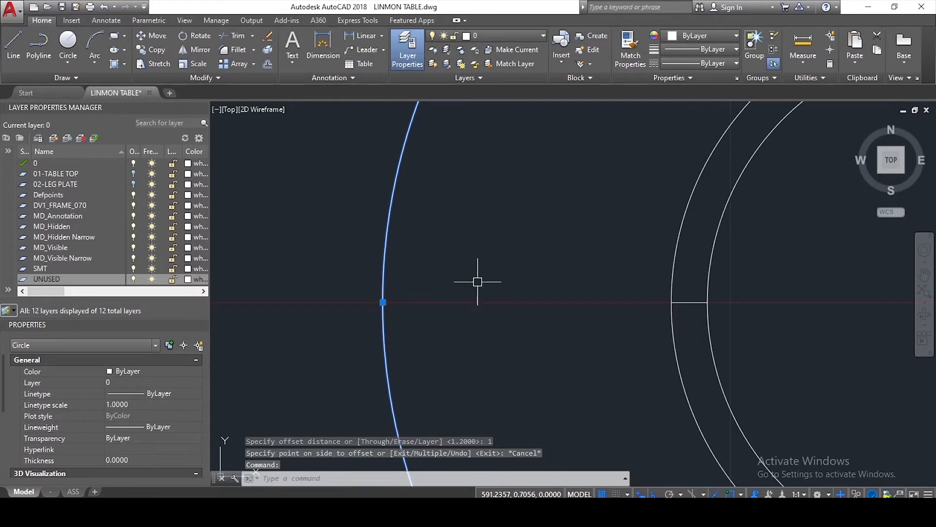
type("o")
key("Return")
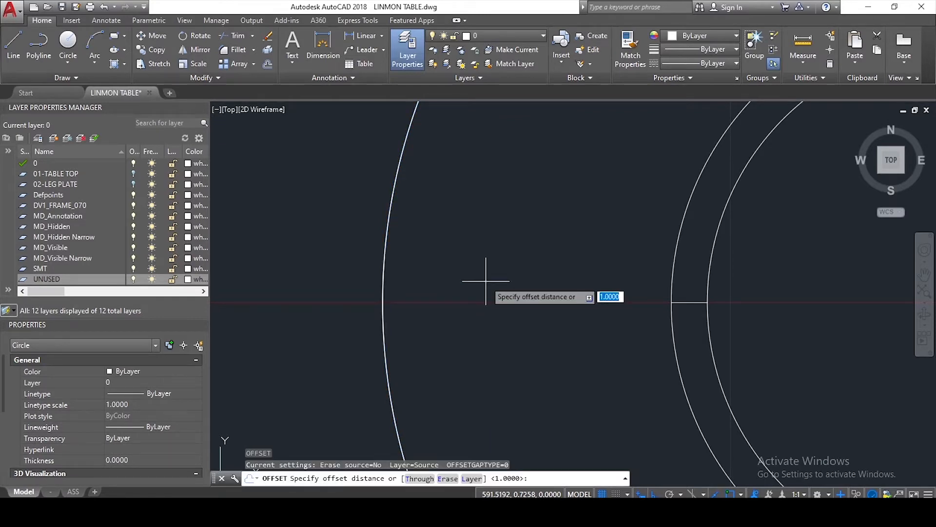
type(".5")
key("Return")
left_click(385, 276)
left_click(490, 280)
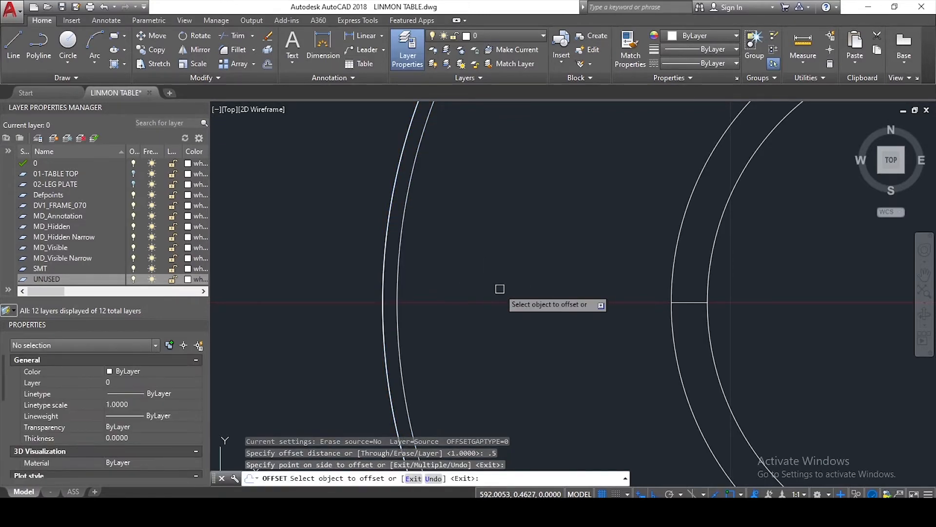
scroll(486, 293, "down", 3)
scroll(492, 300, "up", 4)
key("Return")
key("Escape")
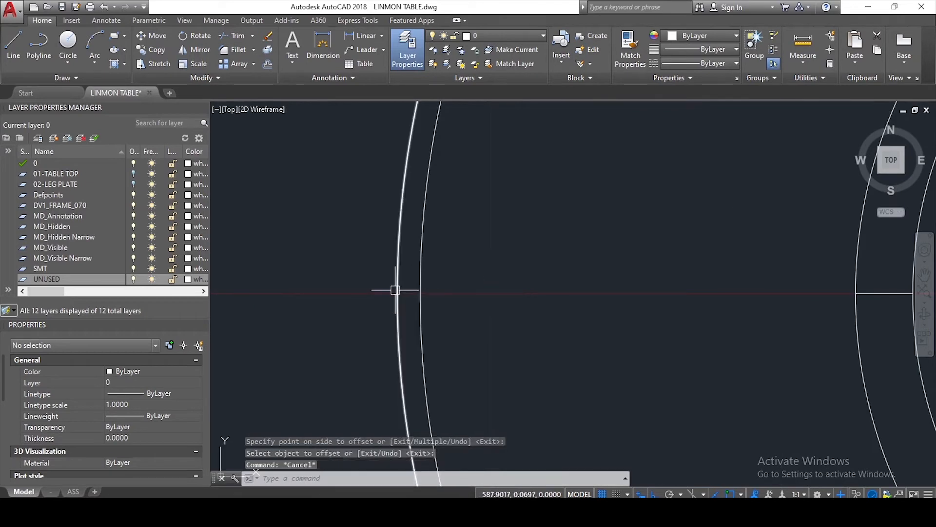
left_click(396, 290)
scroll(411, 300, "up", 4)
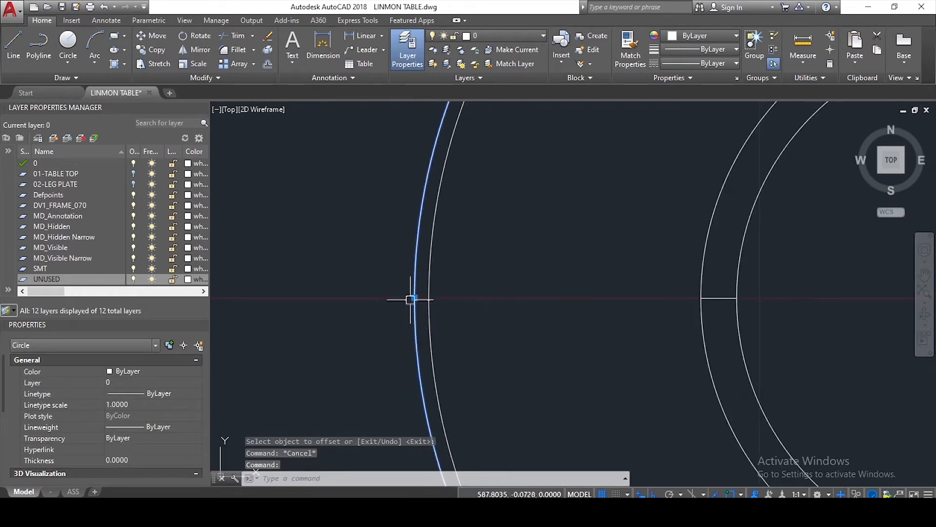
key("Escape")
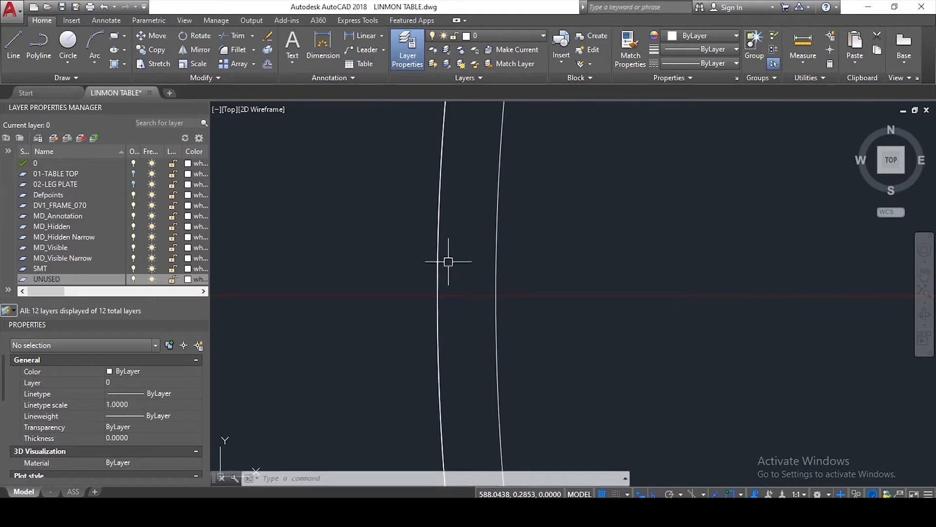
type("l")
key("Return")
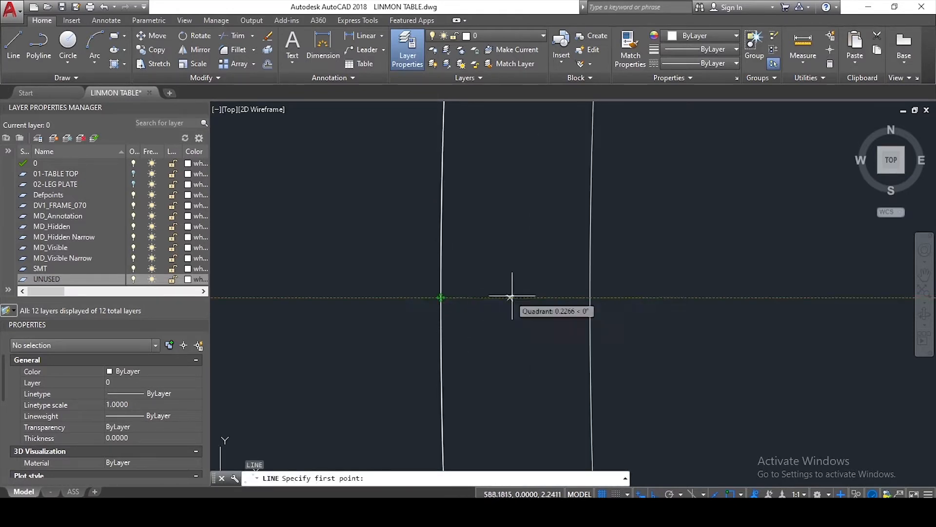
type("c")
key("Return")
left_click(590, 298)
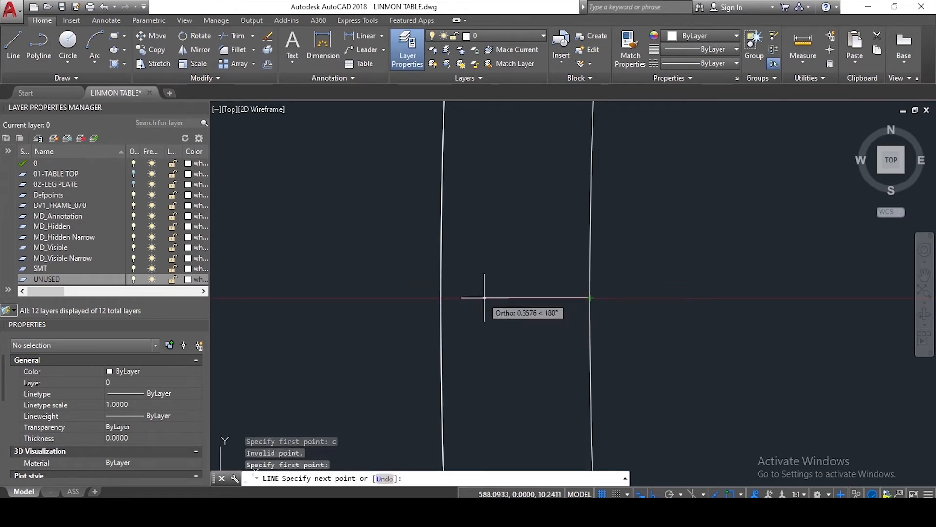
scroll(485, 298, "down", 2)
key("Escape")
Step: Draw a circle of radius 1 centred on the left quadrant of the inner offset circle
type("c")
key("Return")
left_click(546, 297)
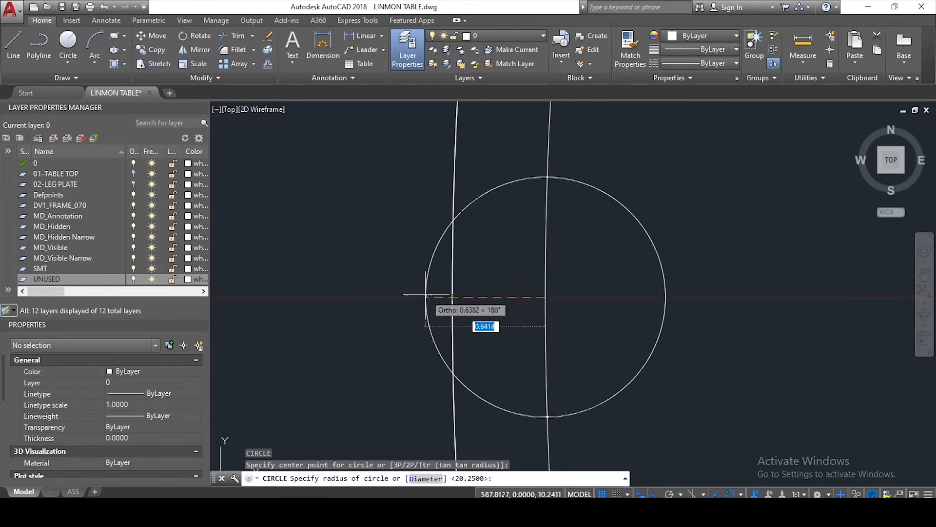
key("Return")
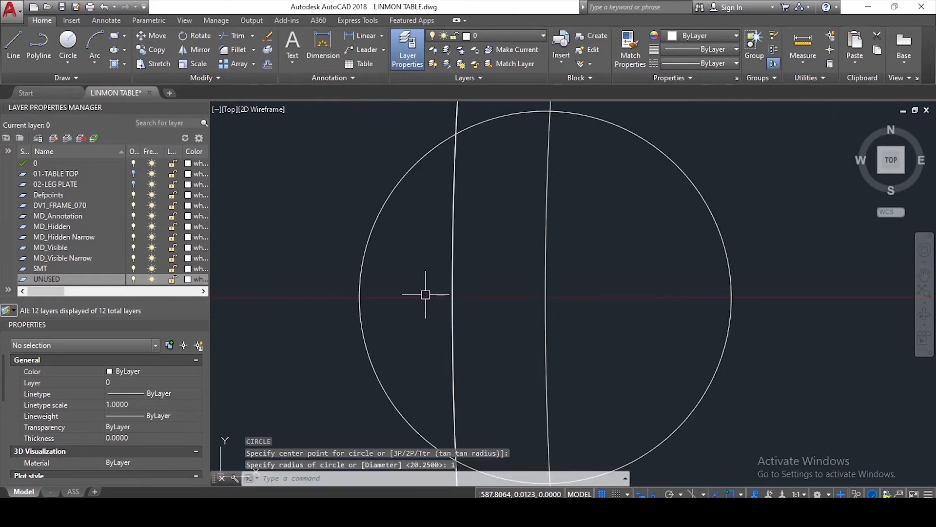
Step: Reduce the small circle's radius to 0.6
scroll(425, 295, "down", 5)
scroll(420, 298, "up", 4)
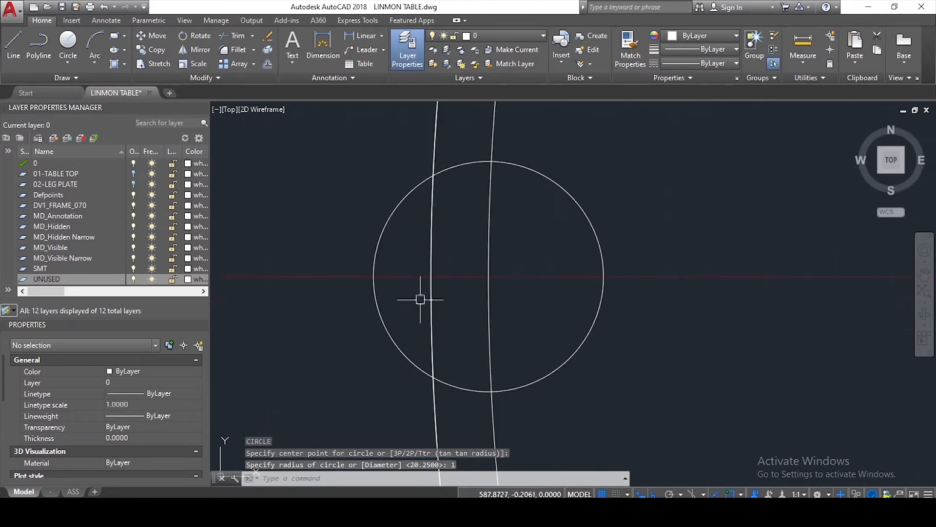
left_click(376, 284)
left_click(374, 276)
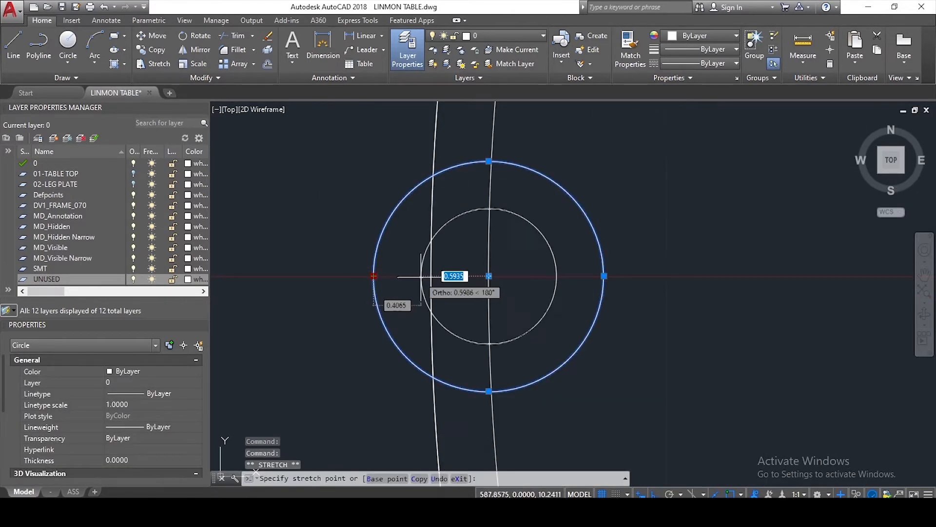
scroll(428, 271, "up", 4)
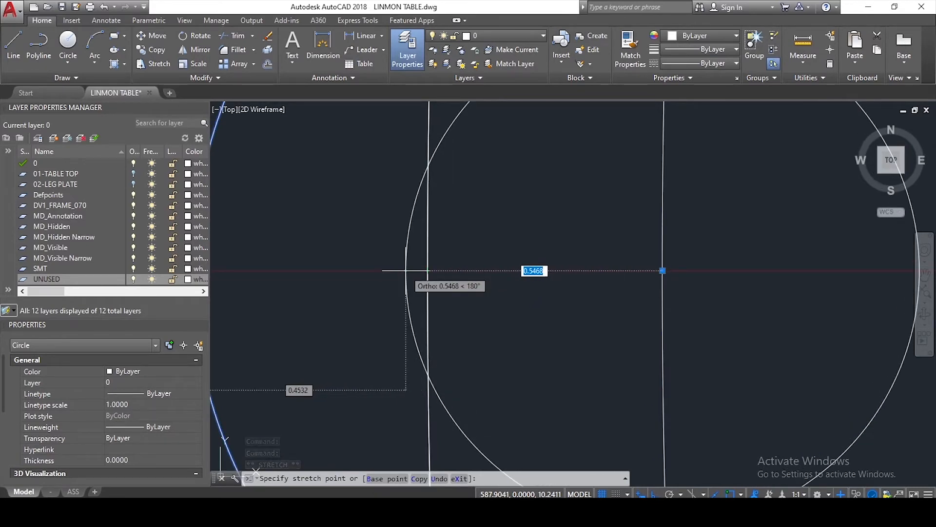
type(".6")
key("Return")
scroll(410, 259, "down", 8)
scroll(419, 268, "up", 5)
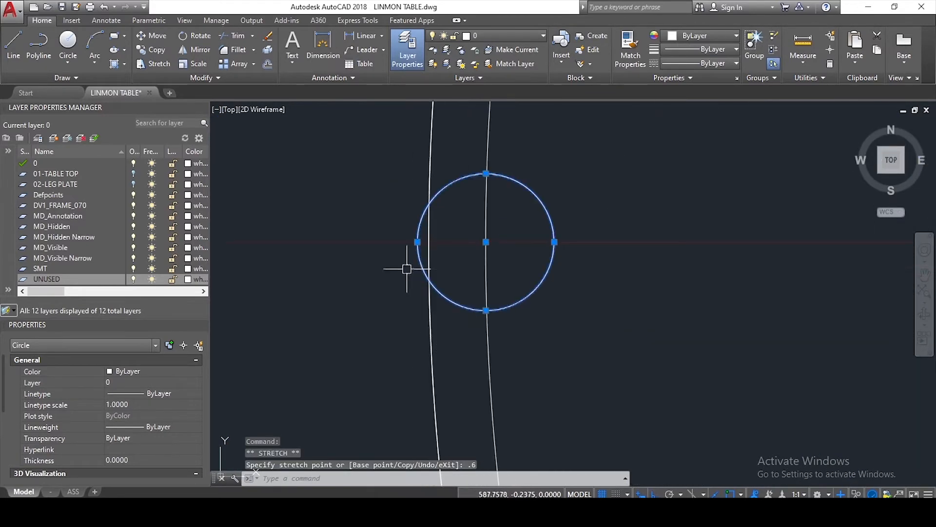
Step: Set the small circle's radius to 0.55
scroll(434, 265, "down", 2)
scroll(454, 303, "up", 6)
left_click(434, 351)
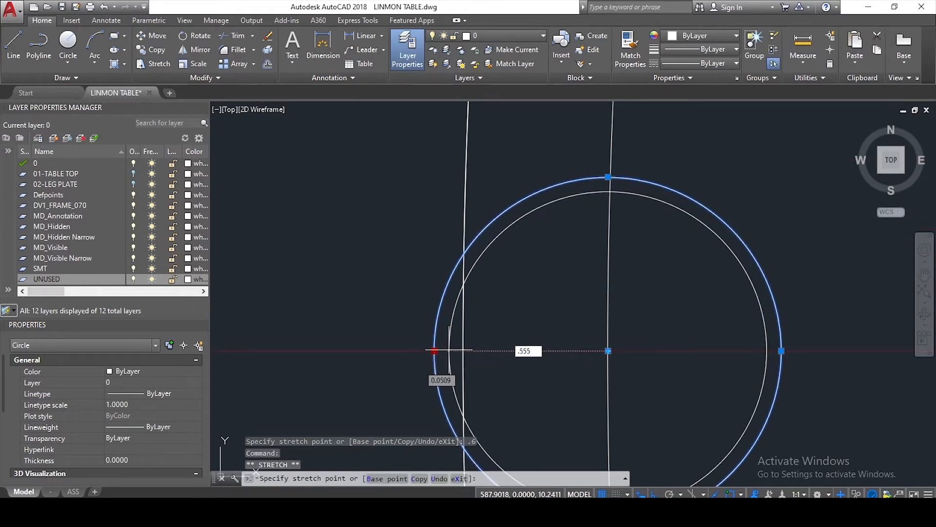
type(".55")
key("Return")
key("Escape")
Step: Draw a V of two lines joining both intersections of the small circle and the outer circle through the small circle's centre
type("l")
key("Return")
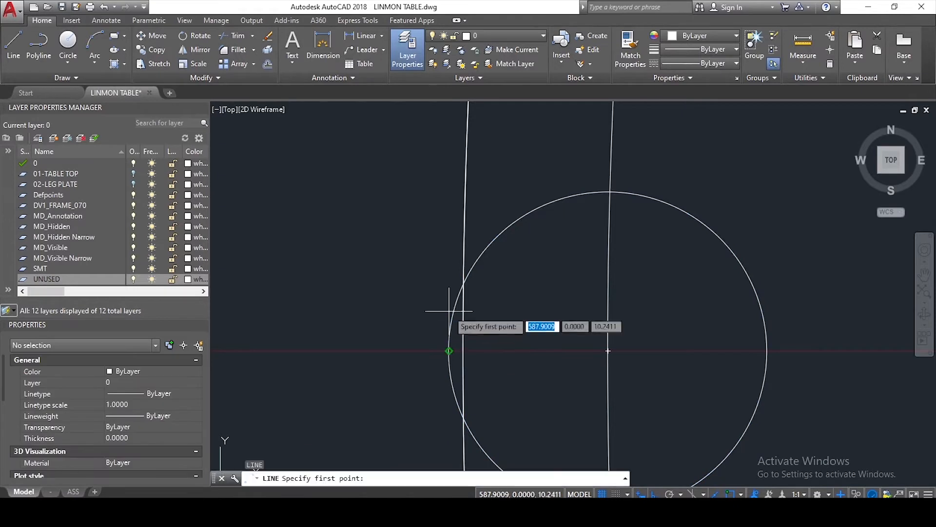
left_click(464, 283)
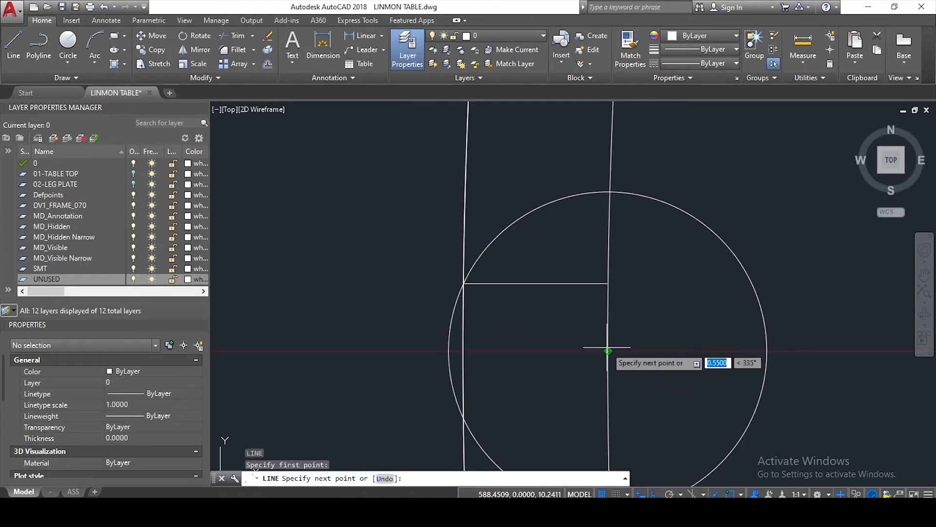
left_click(608, 351)
left_click(464, 418)
key("Escape")
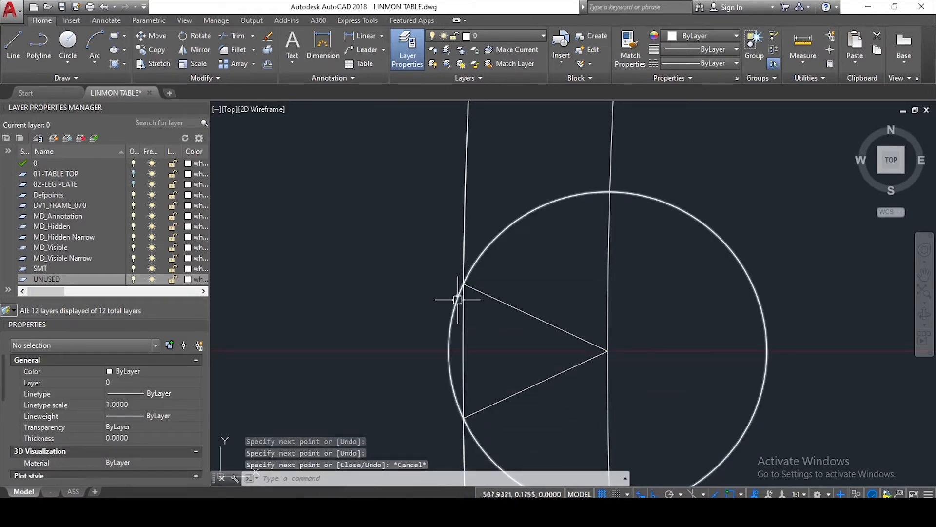
Step: Trim the small circle's arcs between the outer and offset circles, and delete its remaining half inside the offset circle
scroll(470, 277, "up", 2)
scroll(470, 277, "down", 2)
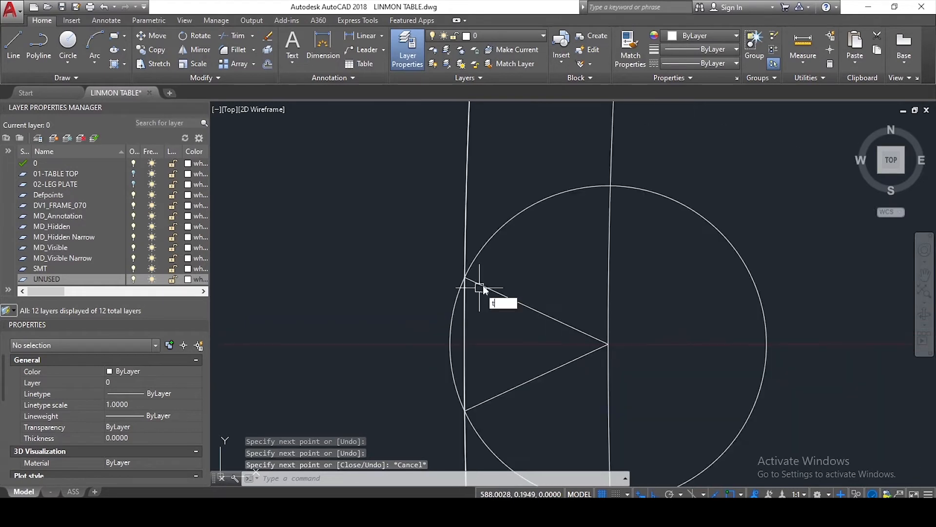
type("tr")
key("Return")
key("Return")
left_click(479, 256)
scroll(543, 257, "down", 3)
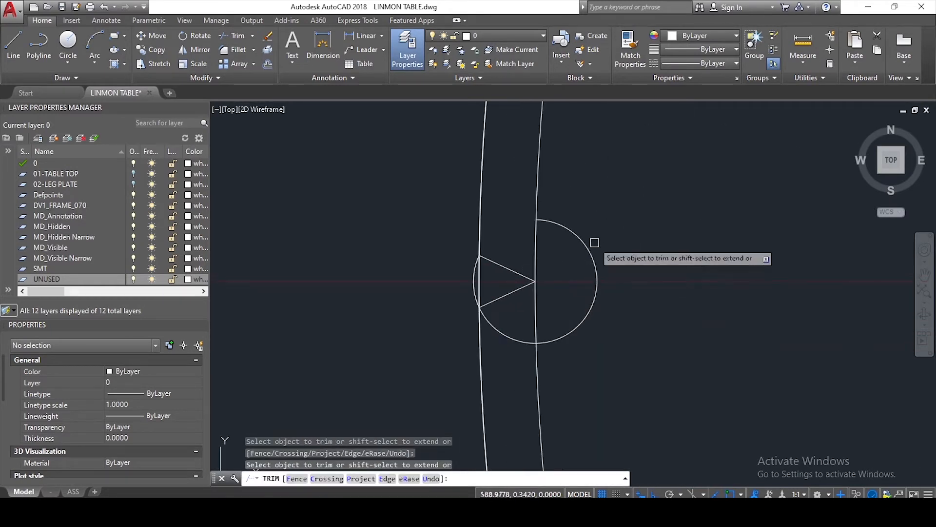
left_click(514, 340)
key("Escape")
left_click(595, 266)
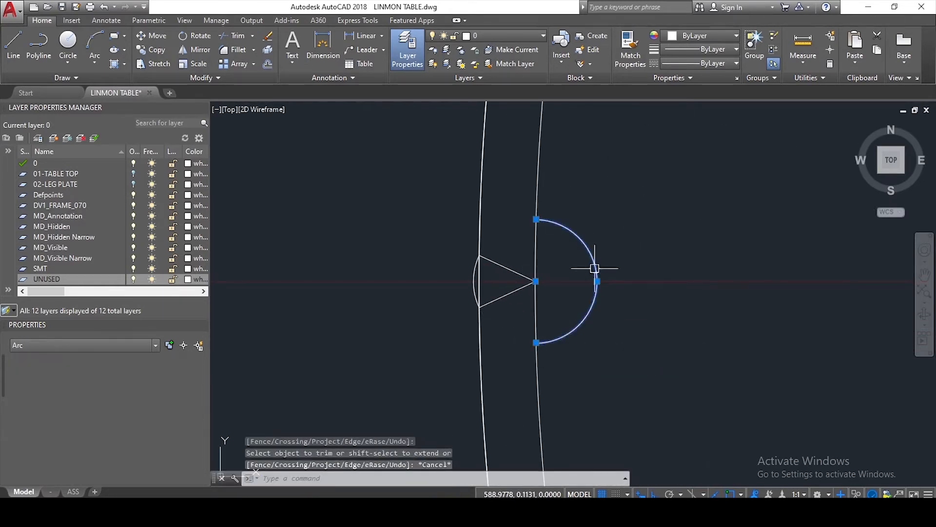
key("Delete")
scroll(487, 278, "up", 4)
key("Escape")
key("Escape")
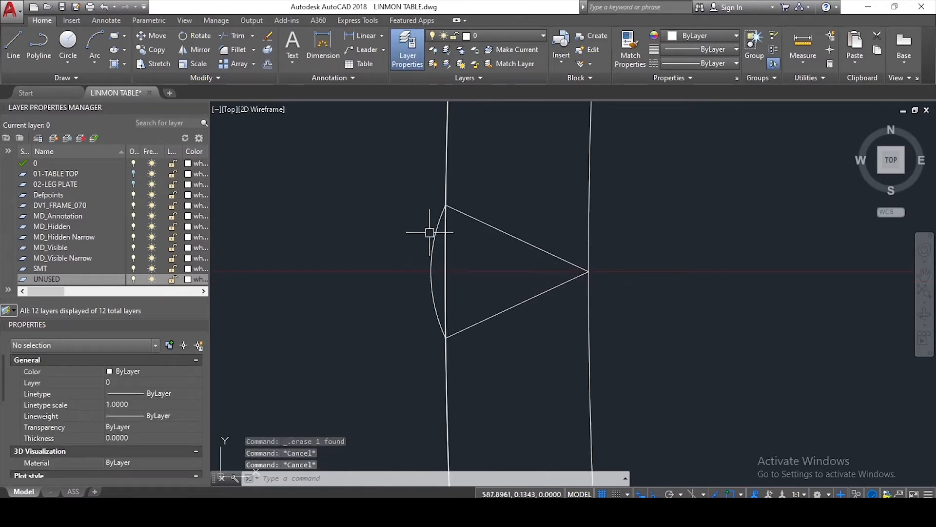
Step: Trim the 20.25-radius circle down to the piece between the V lines' ends and delete the small arc bulging outside it
type("tr")
key("space")
key("space")
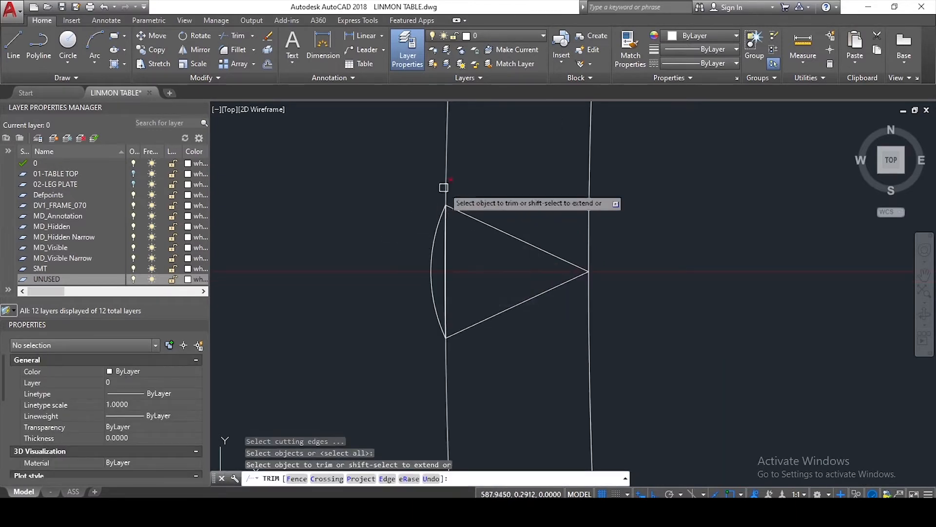
key("Escape")
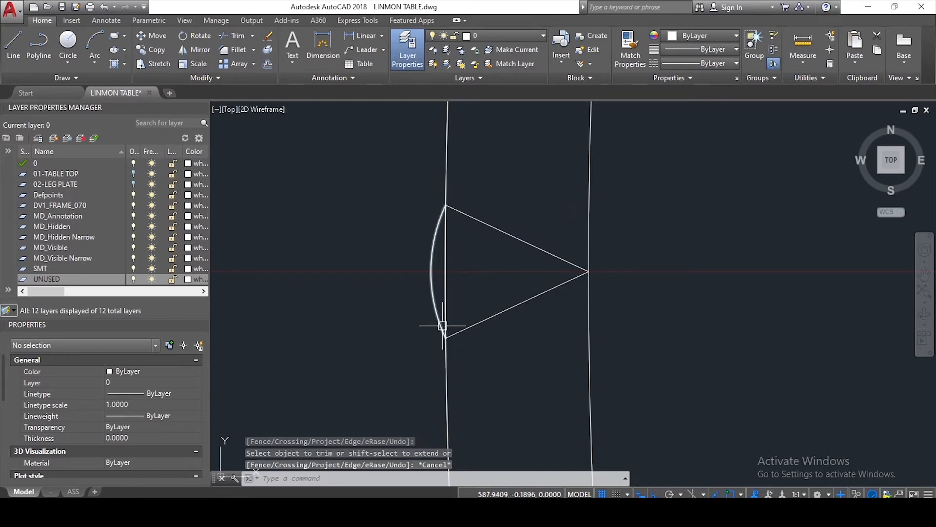
left_click(439, 317)
key("Delete")
Step: Join the two V lines and the short outer arc into one triangular polyline and select it
left_click(366, 181)
left_click(675, 381)
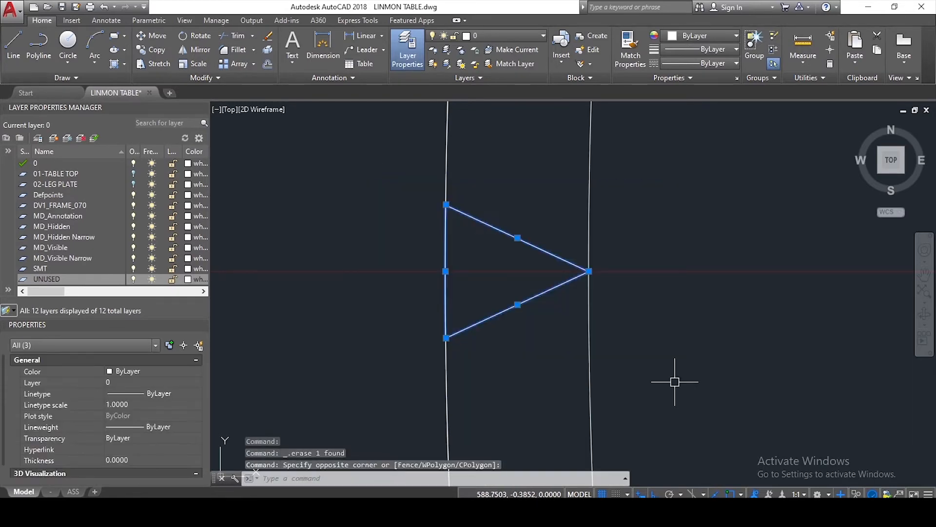
type("j")
key("space")
left_click(502, 310)
scroll(451, 336, "down", 8)
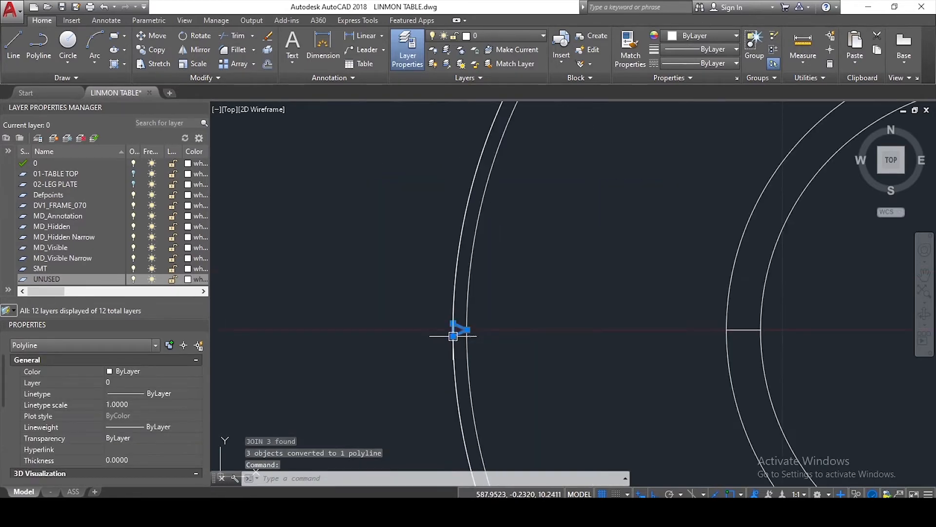
Step: Create a polar array of the triangular polyline around the common centre of the foot's circles
scroll(383, 350, "down", 2)
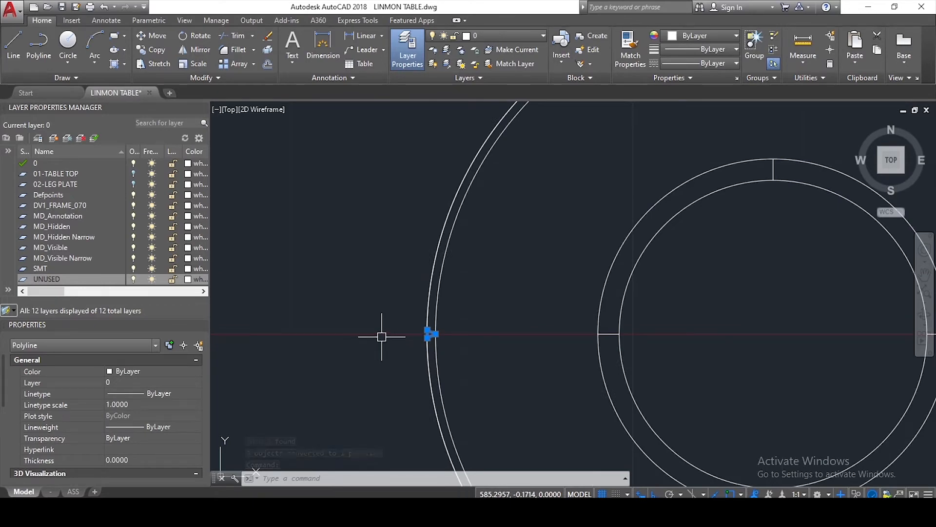
scroll(381, 337, "down", 2)
scroll(386, 332, "up", 8)
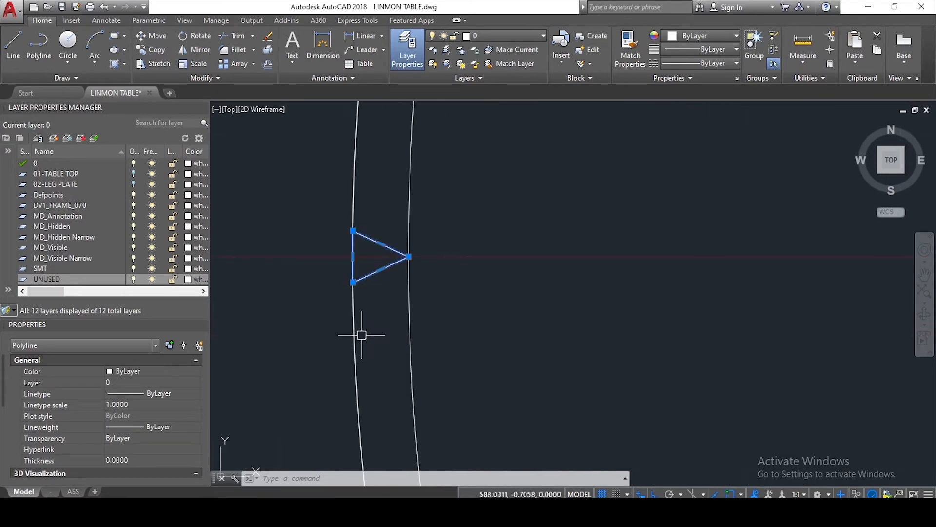
scroll(366, 315, "down", 3)
type("ar")
key("Return")
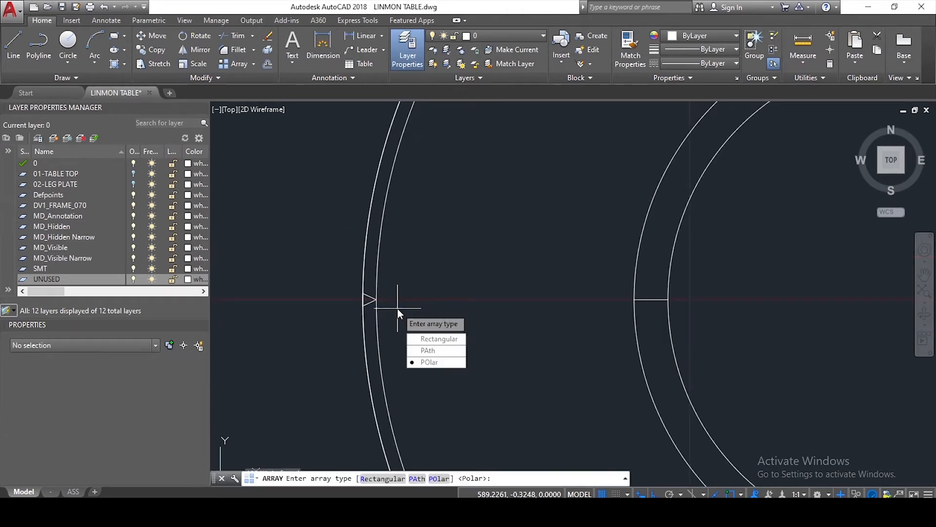
left_click(417, 361)
scroll(374, 269, "down", 4)
scroll(502, 271, "up", 2)
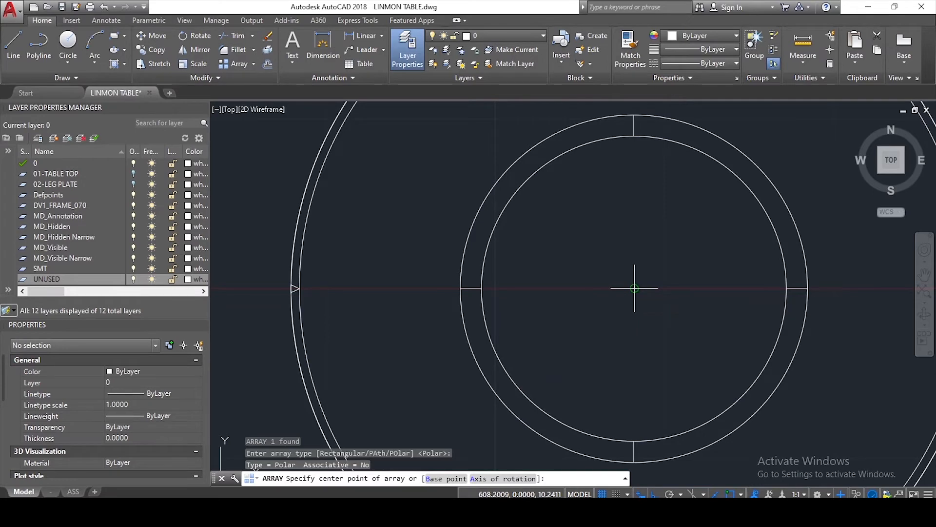
left_click(635, 288)
scroll(624, 291, "down", 3)
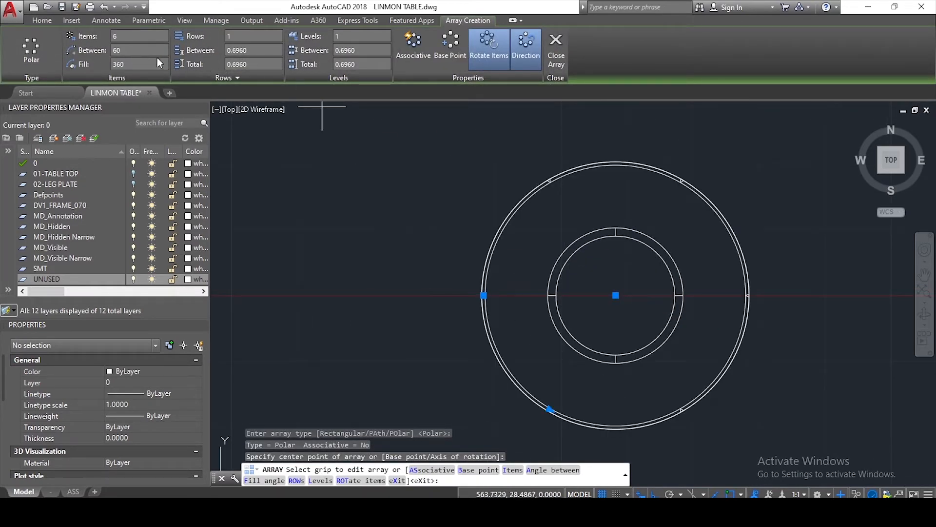
Step: Try the polar array with 600 and then 300 triangles at an angle of 1 degree between items
left_click(135, 36)
scroll(484, 294, "up", 5)
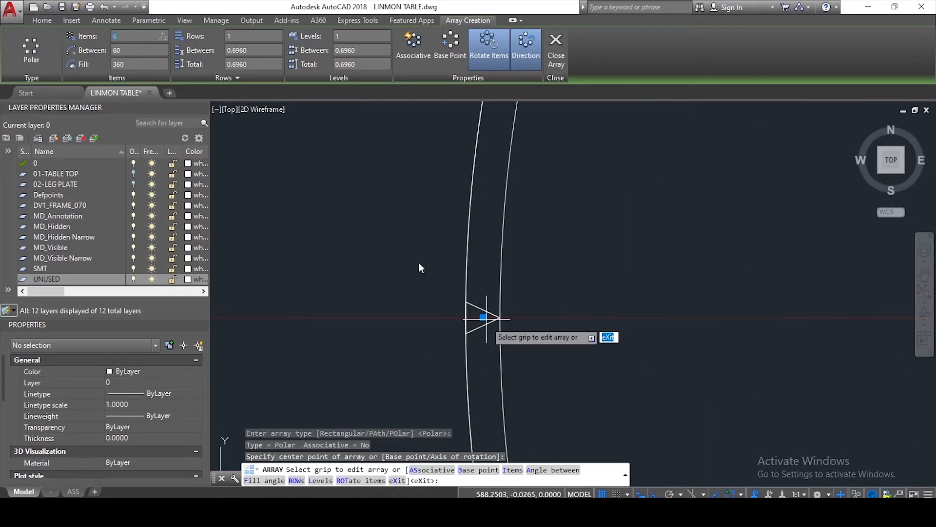
scroll(382, 269, "down", 3)
left_click(136, 50)
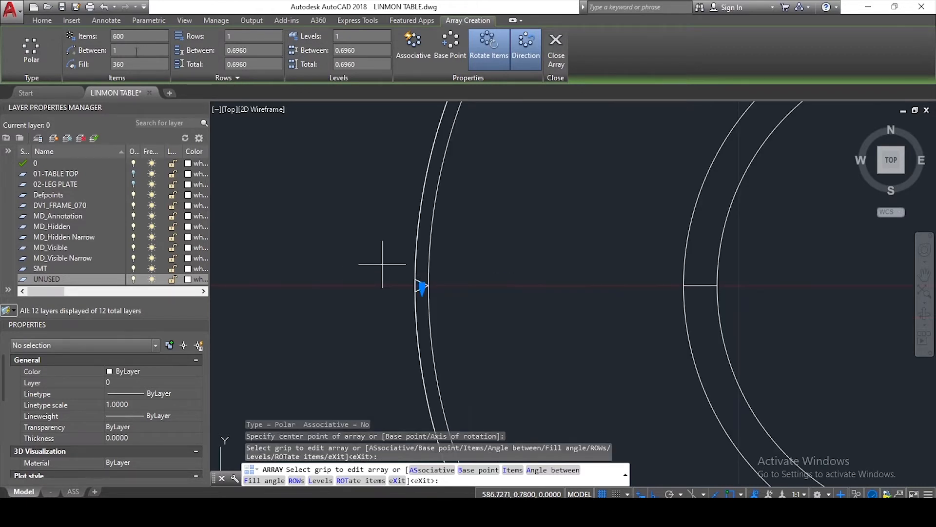
type("1")
scroll(422, 289, "up", 5)
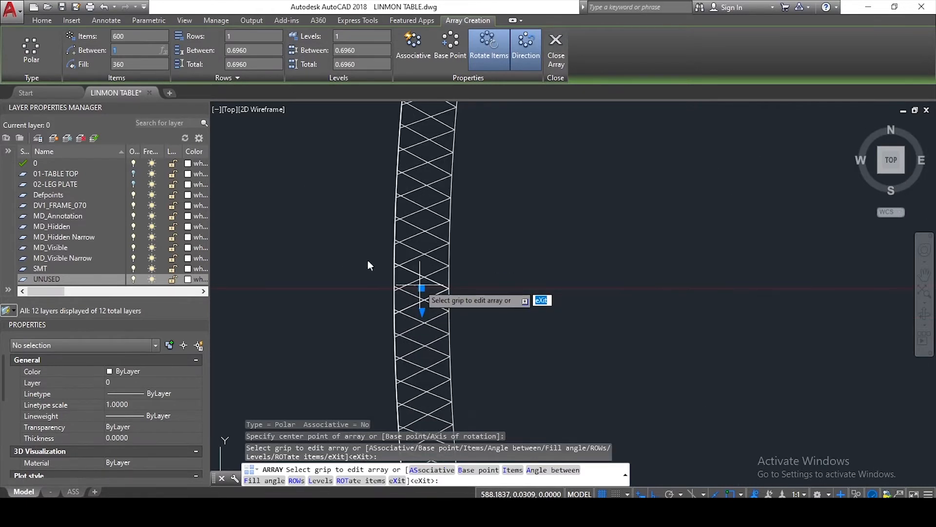
type("360")
key("Return")
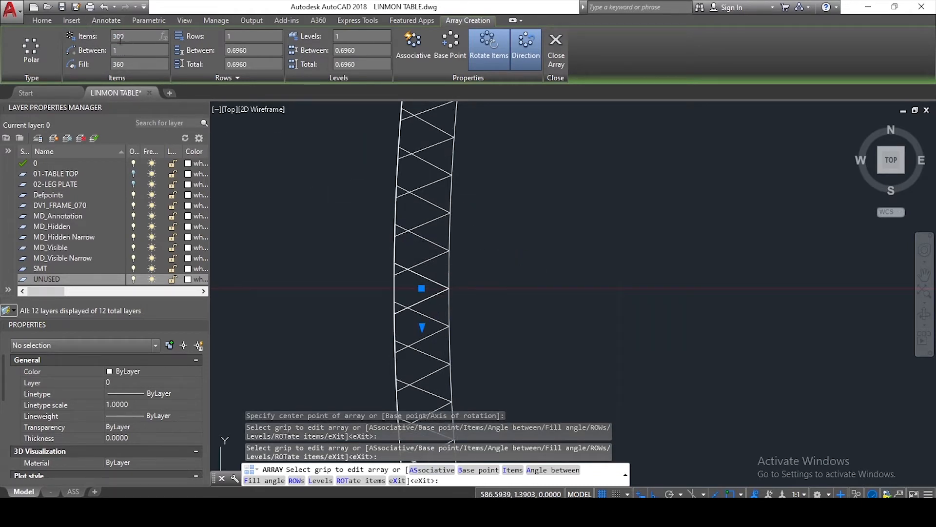
Step: Set the triangle array to 100 items with 4 degrees between them and finish the array
key("Return")
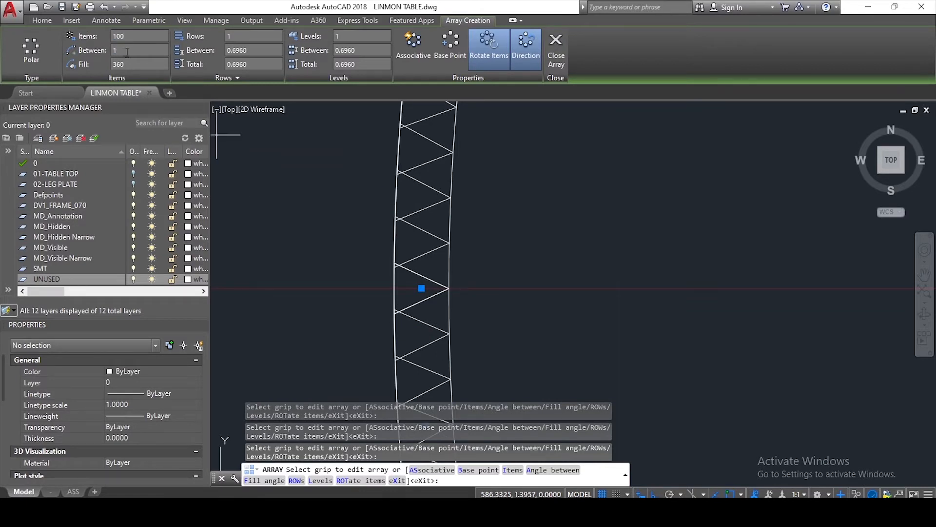
scroll(352, 207, "down", 2)
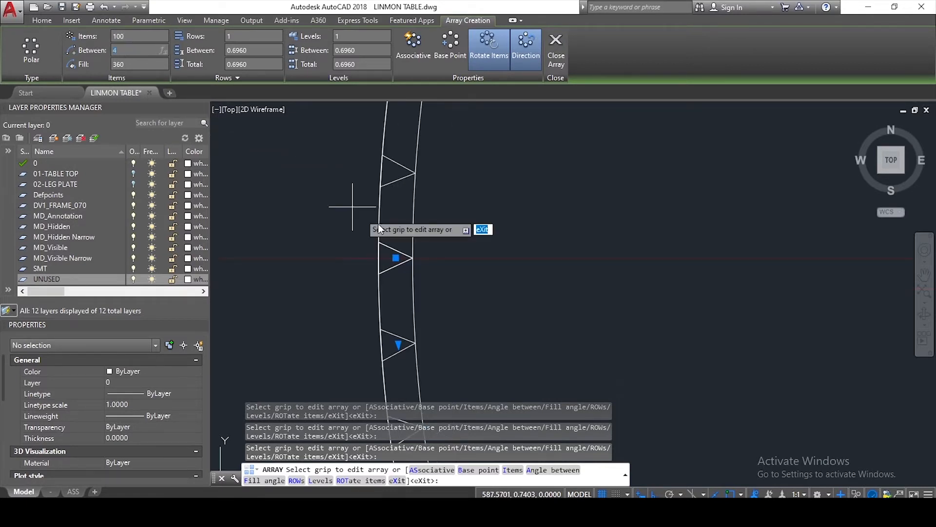
scroll(431, 238, "down", 4)
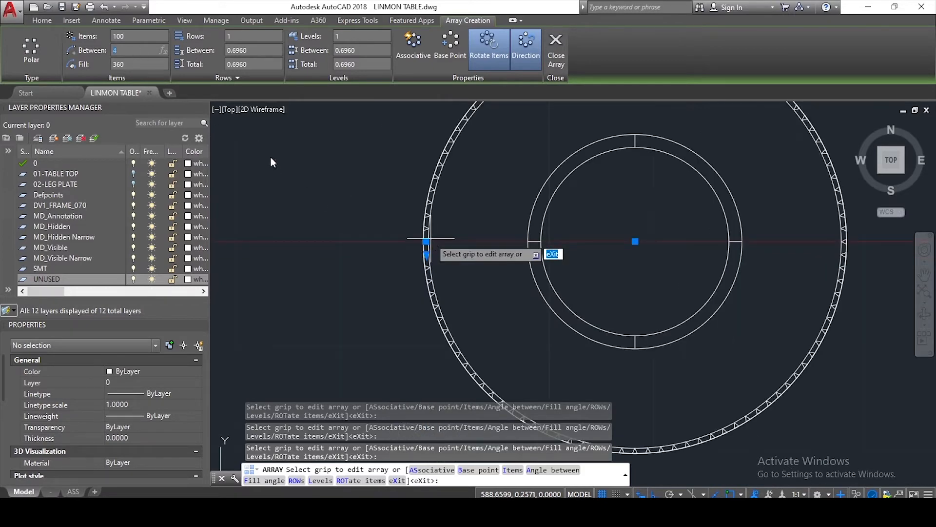
scroll(429, 183, "up", 2)
scroll(444, 314, "up", 2)
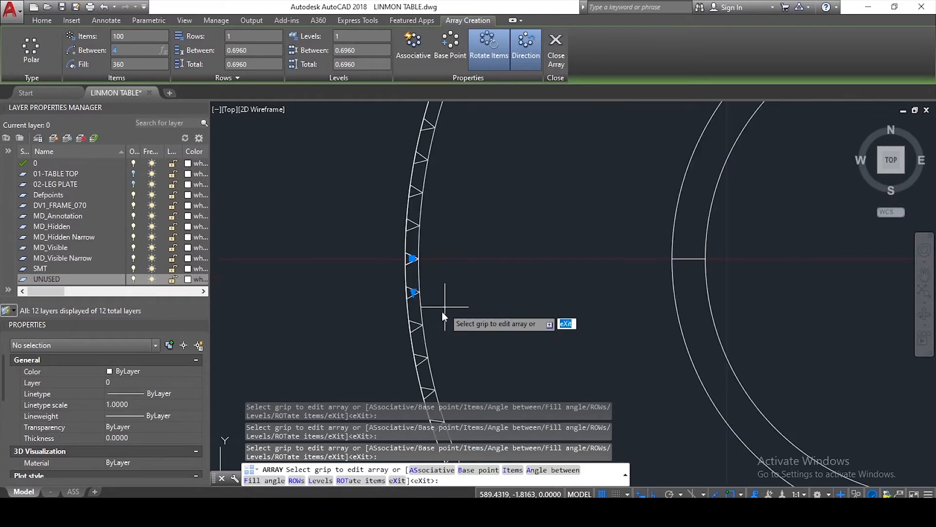
scroll(419, 259, "up", 2)
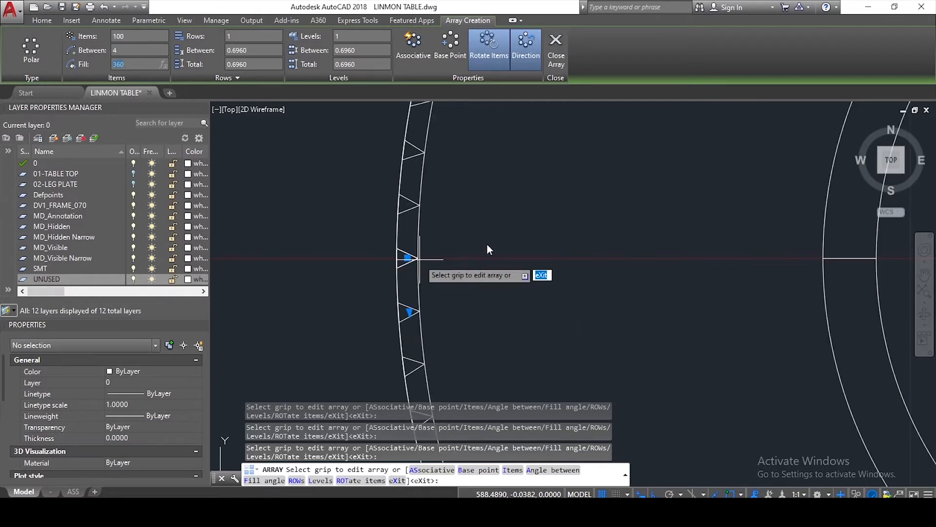
key("Return")
scroll(453, 235, "down", 8)
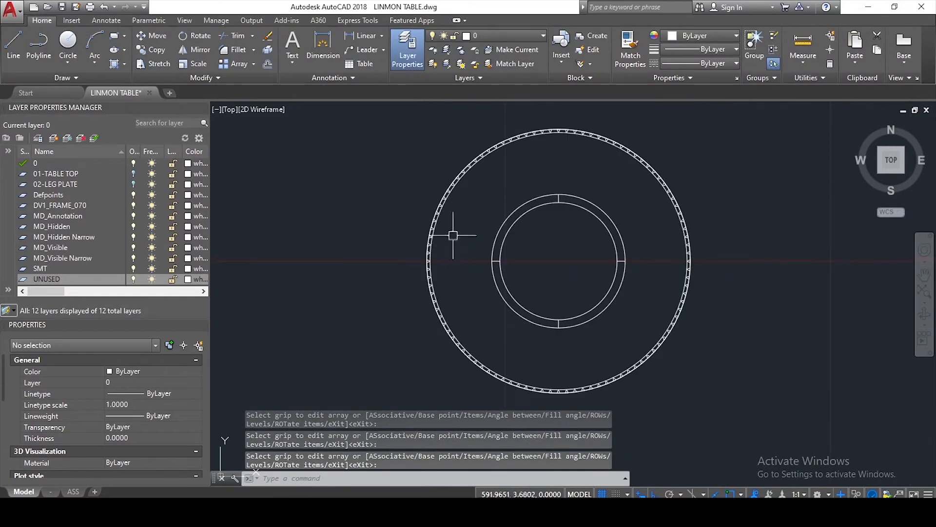
Step: Select the arrayed triangles and the rim circle without the foot solid, and extrude them downward well past the foot's underside
key("Escape")
scroll(442, 232, "down", 2)
middle_click_drag(498, 301, 512, 201, "shift")
key("Escape")
left_click(344, 148)
left_click(624, 323)
scroll(550, 218, "up", 4)
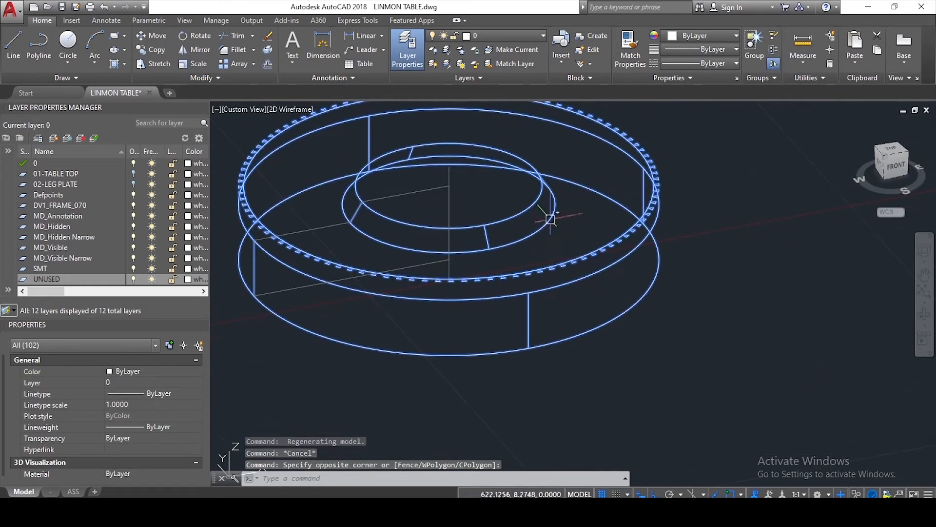
left_click(532, 211, "shift")
scroll(643, 301, "down", 4)
type("e")
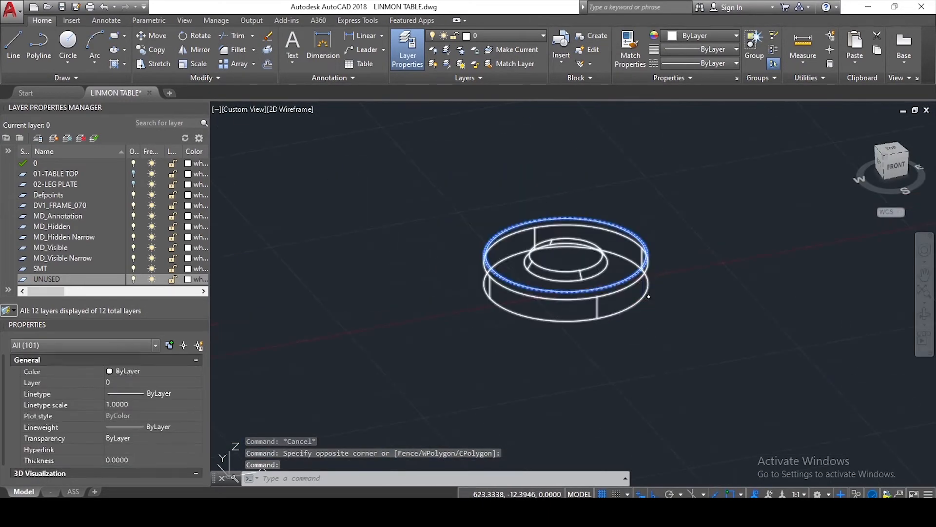
key("Return")
left_click(669, 396)
key("Escape")
Step: Move the extruded triangles and cylinder straight up so they run through the foot's full height
left_click(686, 335)
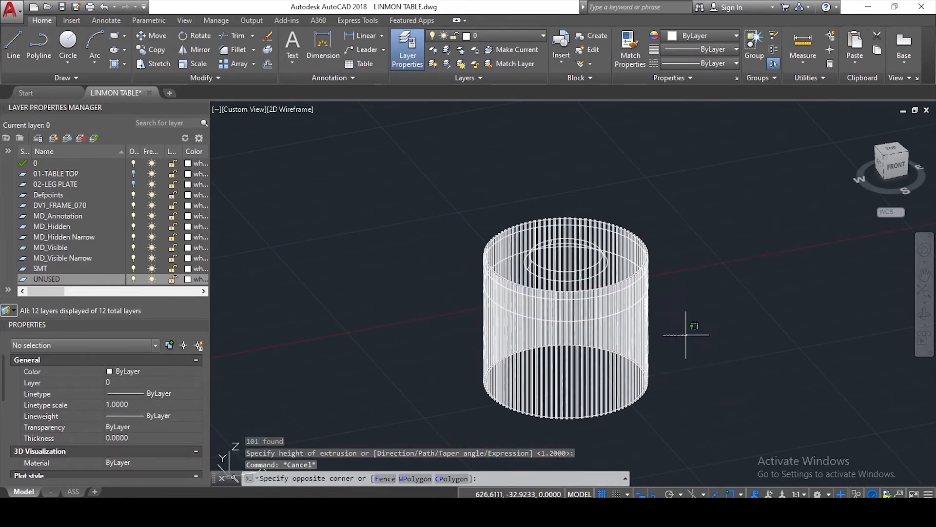
left_click(424, 378)
type("m")
key("Return")
left_click(432, 379)
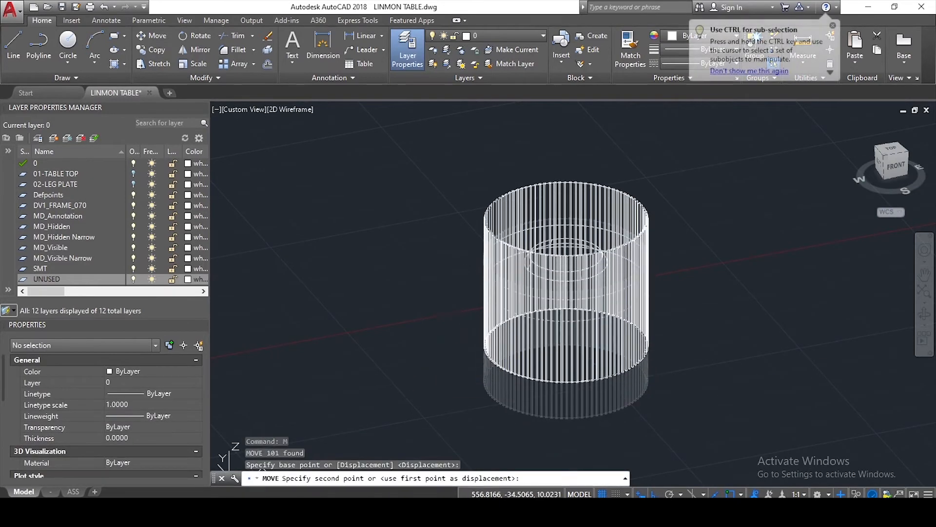
key("Escape")
Step: Undo the last subtraction and delete the extruded cylinder inside the ring of triangular prisms
key("ctrl+z")
key("ctrl+z")
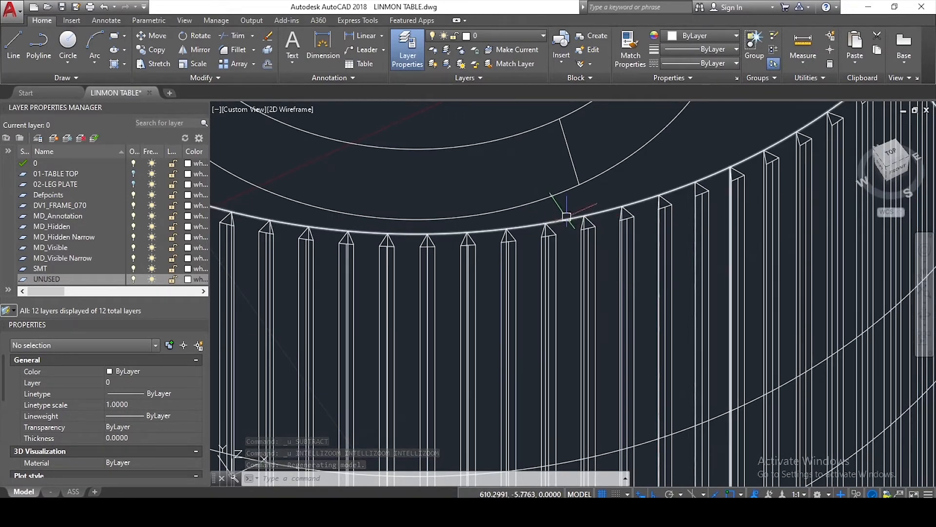
left_click(566, 217)
scroll(566, 217, "down", 8)
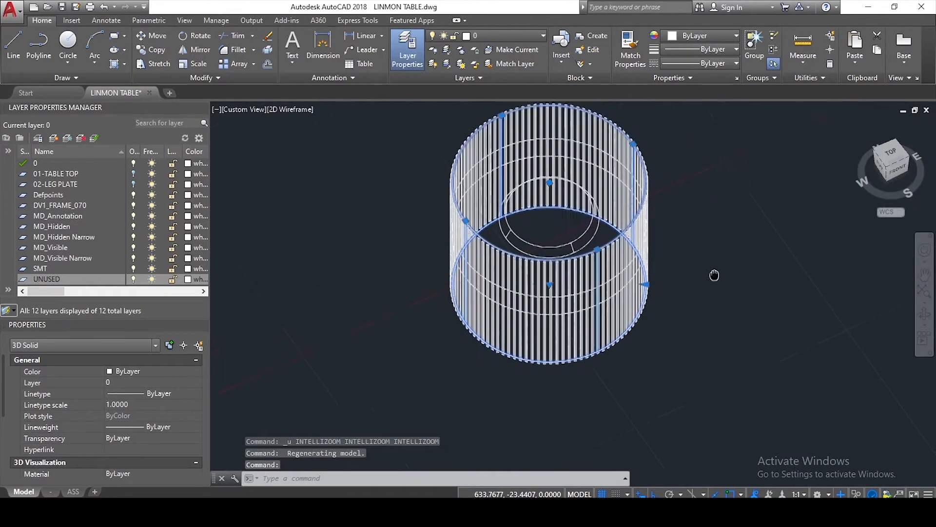
scroll(644, 273, "up", 4)
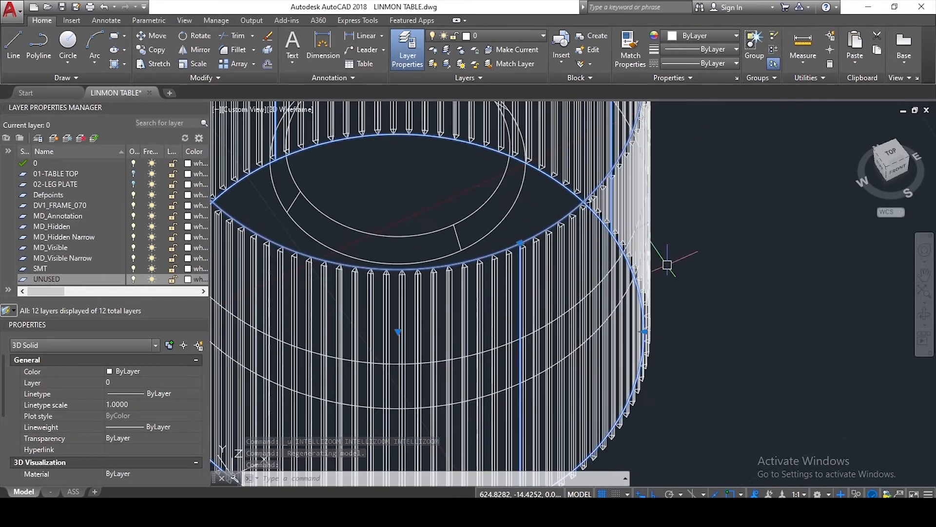
scroll(667, 265, "down", 4)
scroll(668, 264, "up", 4)
scroll(656, 257, "down", 4)
key("Delete")
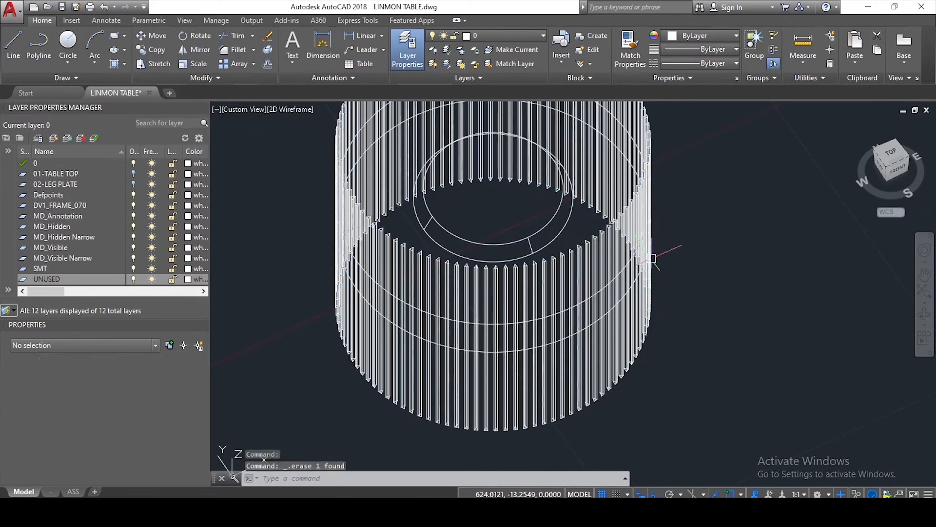
key("Escape")
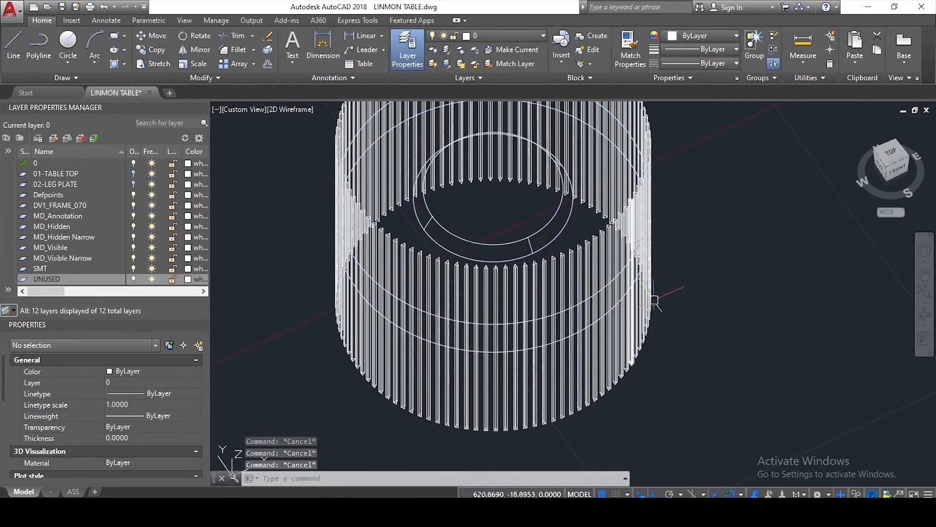
Step: Subtract all the triangular prisms from the foot solid to cut notches around its rim
scroll(673, 308, "down", 3)
middle_click_drag(692, 314, 688, 231, "shift")
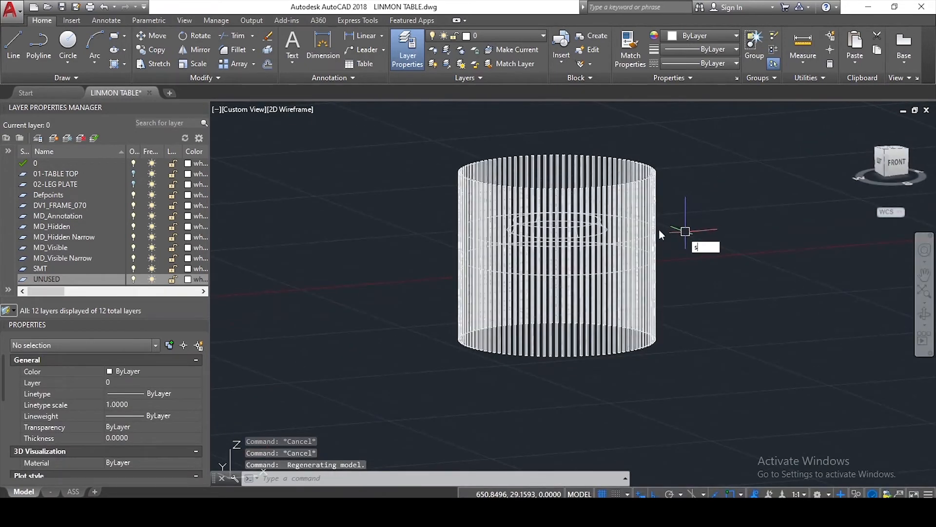
type("u")
key("Return")
scroll(605, 258, "up", 4)
left_click(579, 247)
scroll(626, 254, "down", 6)
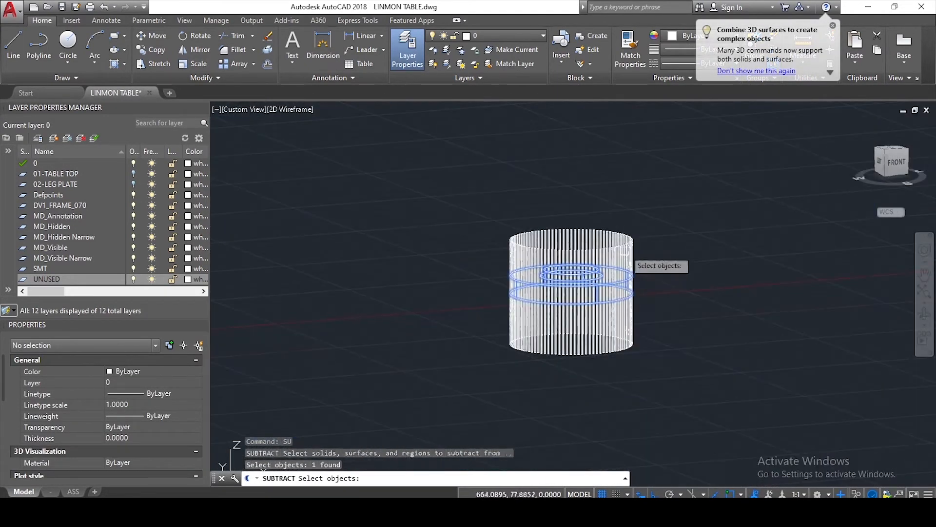
key("Return")
left_click(664, 183)
left_click(485, 253)
key("Return")
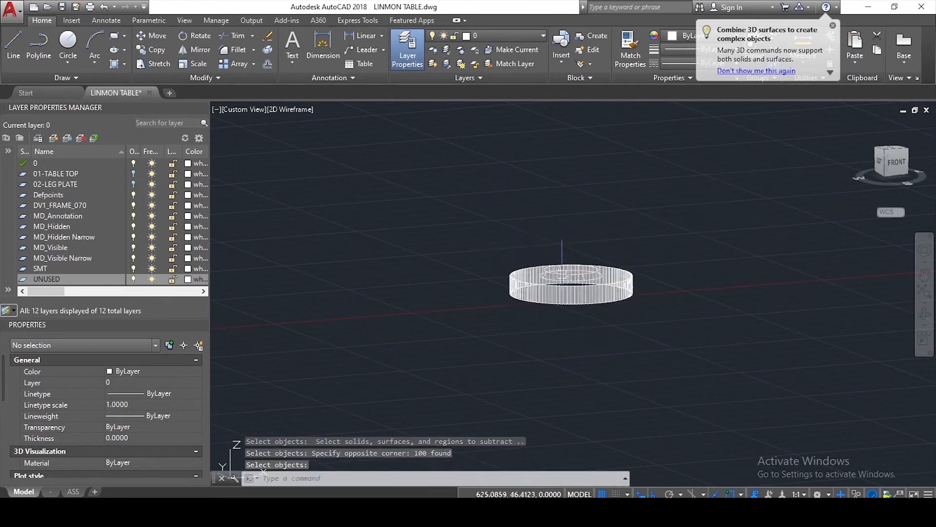
Step: Look at the notched foot from above and set the visual style to Realistic
scroll(563, 265, "up", 6)
key("Escape")
middle_click_drag(563, 273, 552, 376, "shift")
left_click(883, 168)
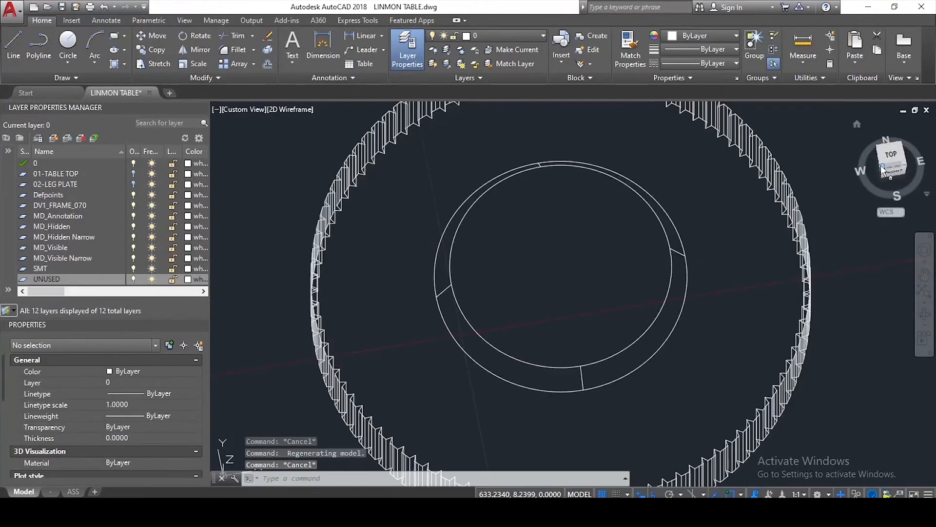
left_click(290, 110)
left_click(323, 177)
scroll(473, 266, "down", 4)
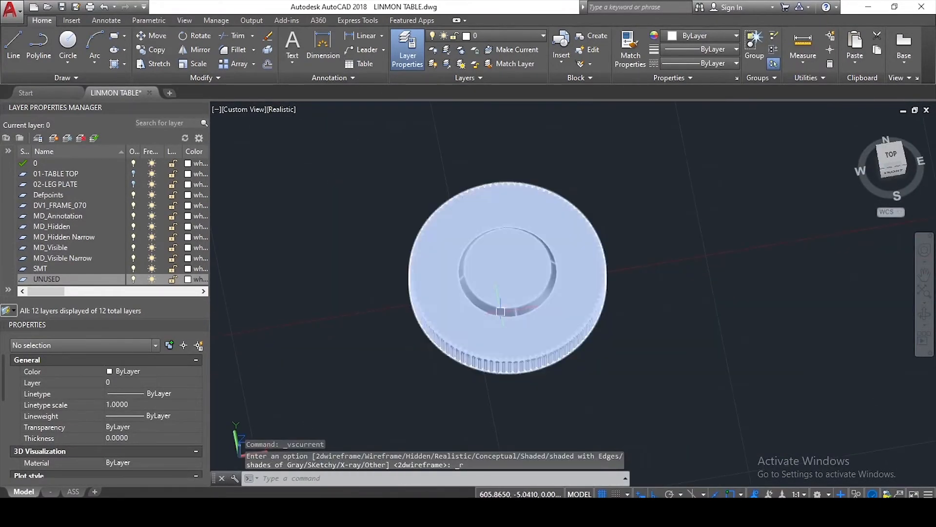
Step: Examine the triangular notches around the foot's rim close up and from several angles
mouse_move(487, 295)
middle_mouse_down("shift")
mouse_move(492, 230)
mouse_move(512, 261)
middle_mouse_up("shift")
key("Escape")
scroll(510, 288, "up", 4)
middle_click_drag(510, 297, 536, 307, "shift")
scroll(683, 312, "up", 8)
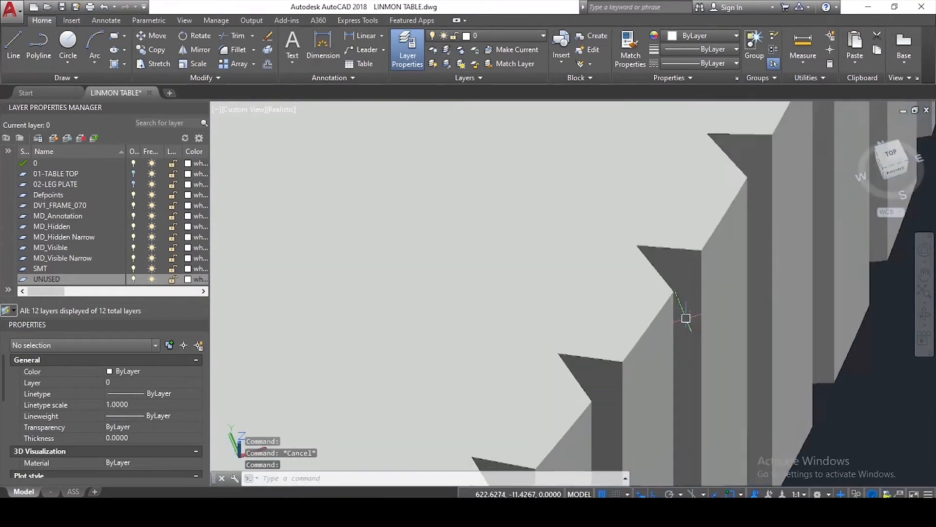
scroll(674, 306, "down", 8)
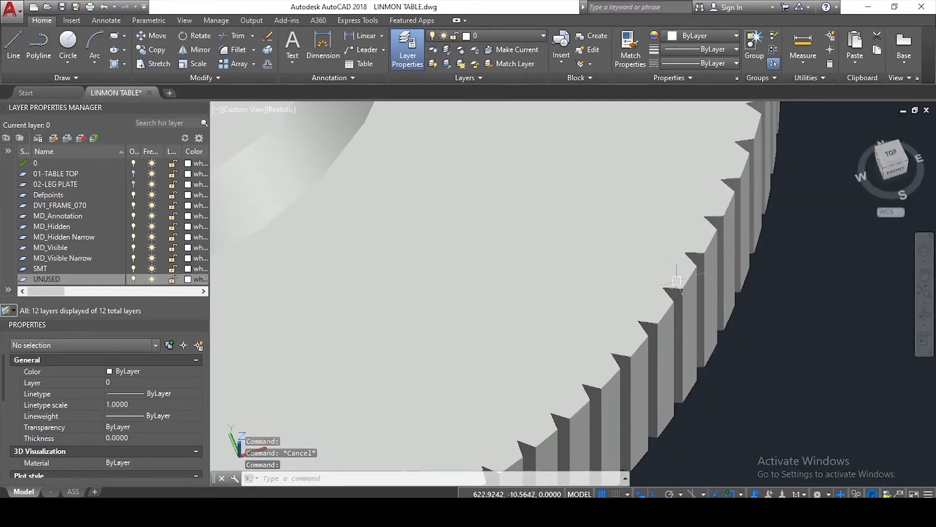
middle_click_drag(674, 297, 632, 271, "shift")
scroll(610, 271, "down", 5)
scroll(516, 273, "up", 2)
key("Escape")
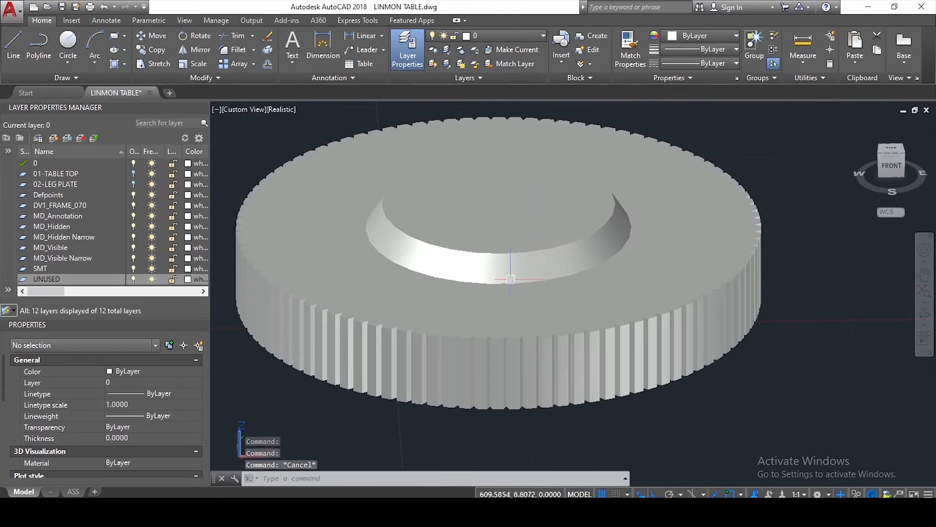
Step: Fillet the base and top edges of the foot's raised conical centre with a radius of 0.25
scroll(502, 292, "up", 2)
key("Escape")
type("f")
key("space")
key("r")
key("space")
type(".")
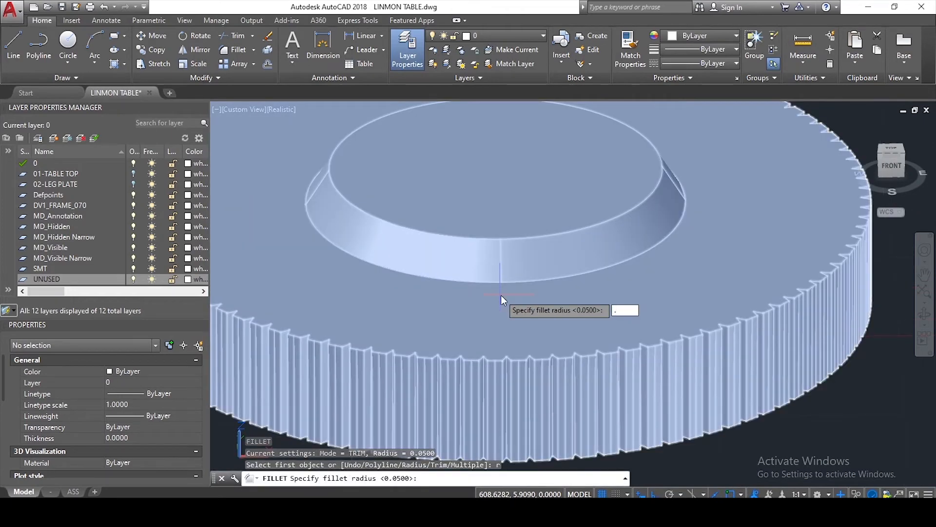
type("25")
key("Return")
left_click(485, 281)
key("Return")
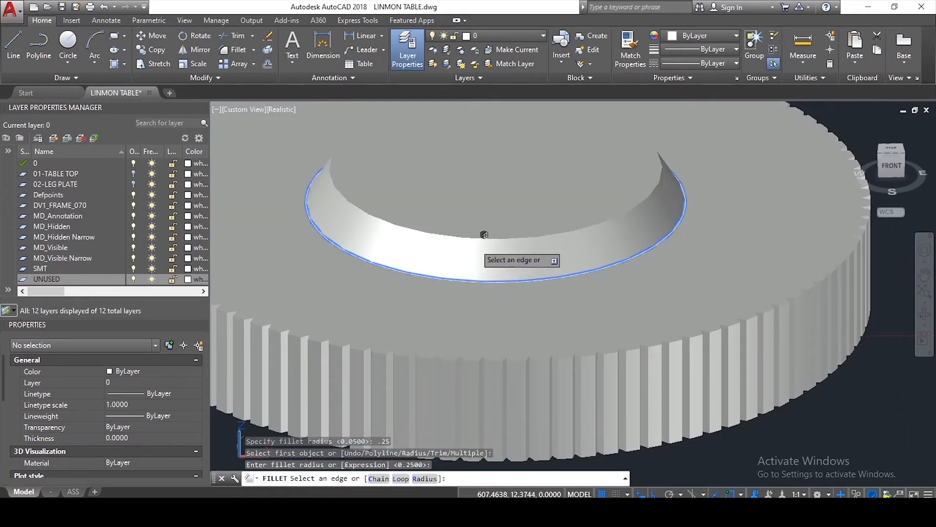
left_click(484, 235)
key("Return")
key("Escape")
scroll(513, 250, "down", 4)
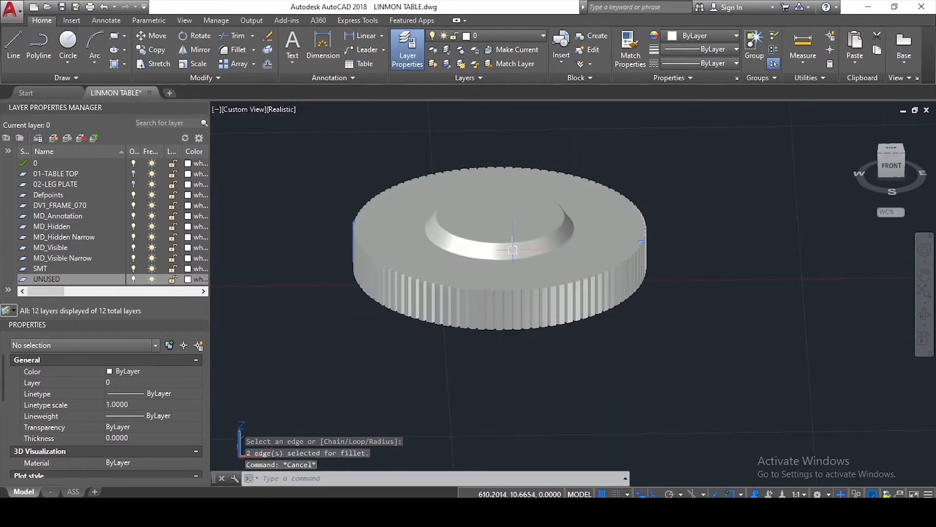
Step: Undo the last fillet and fillet the base and top edges of the foot's raised centre with a radius of 0.5
scroll(513, 250, "up", 5)
type("u")
scroll(518, 242, "up", 2)
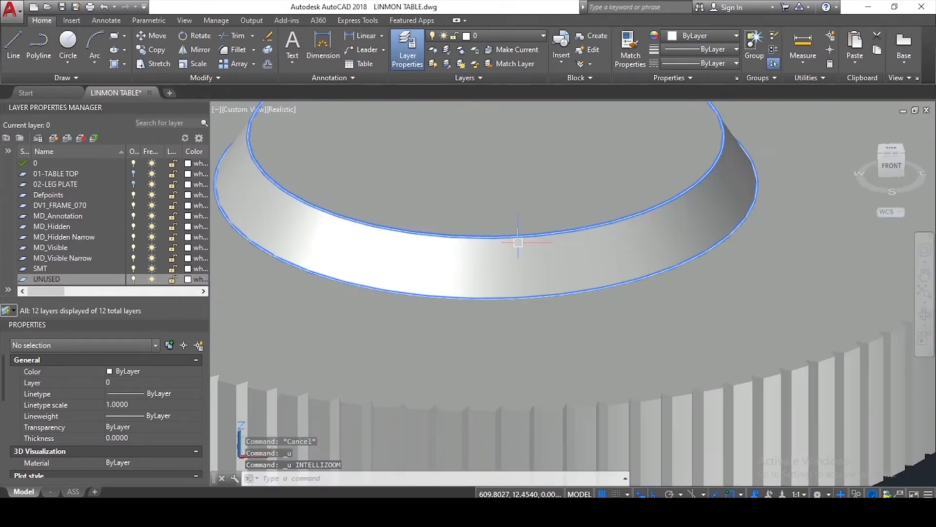
type("f")
key("Return")
type("r")
key("Return")
type(".5")
key("Return")
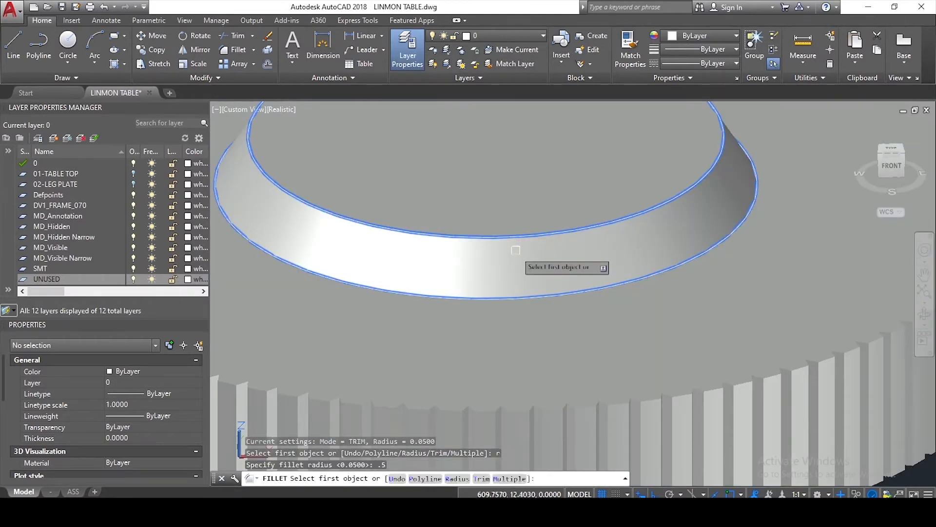
left_click(520, 294)
left_click(537, 291)
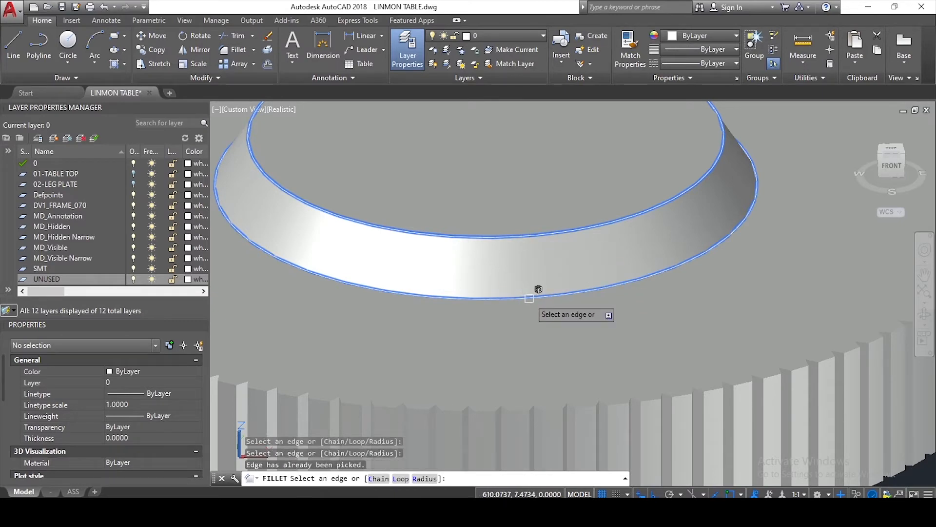
scroll(534, 289, "down", 6)
key("Return")
Step: Set the visual style to 2D Wireframe
scroll(512, 274, "up", 2)
middle_click_drag(567, 305, 534, 313, "shift")
left_click(891, 212)
left_click(885, 240)
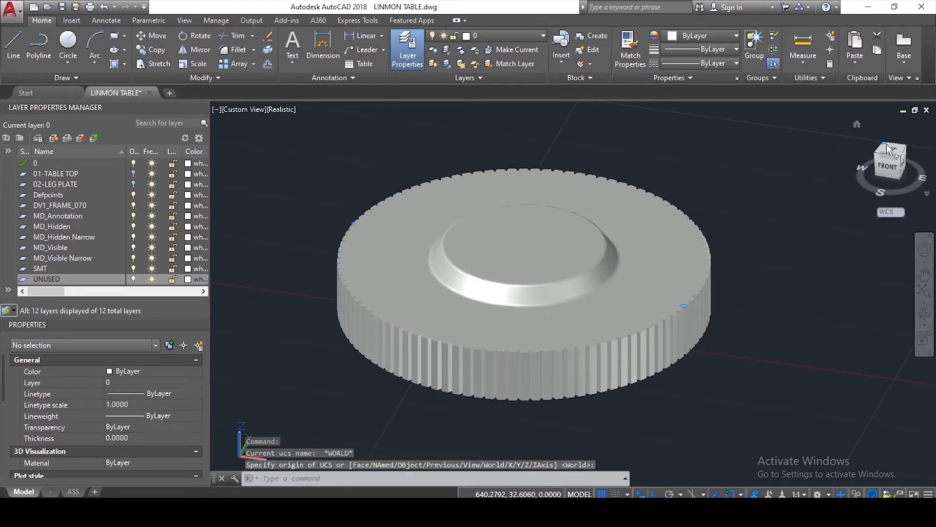
key("Escape")
left_click(281, 115)
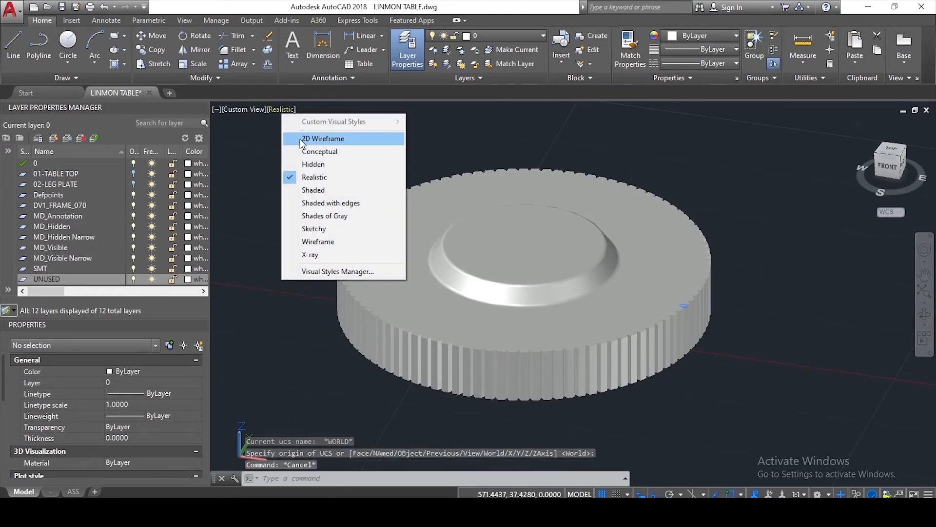
left_click(305, 139)
Step: Draw a 30-unit guide line along the X axis from the centre of the foot's base
scroll(477, 227, "up", 10)
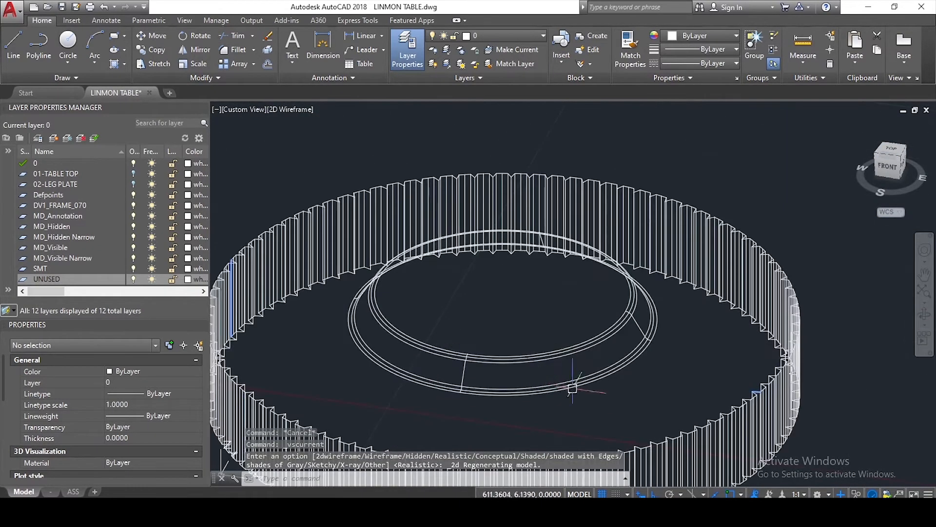
type("l")
key("Return")
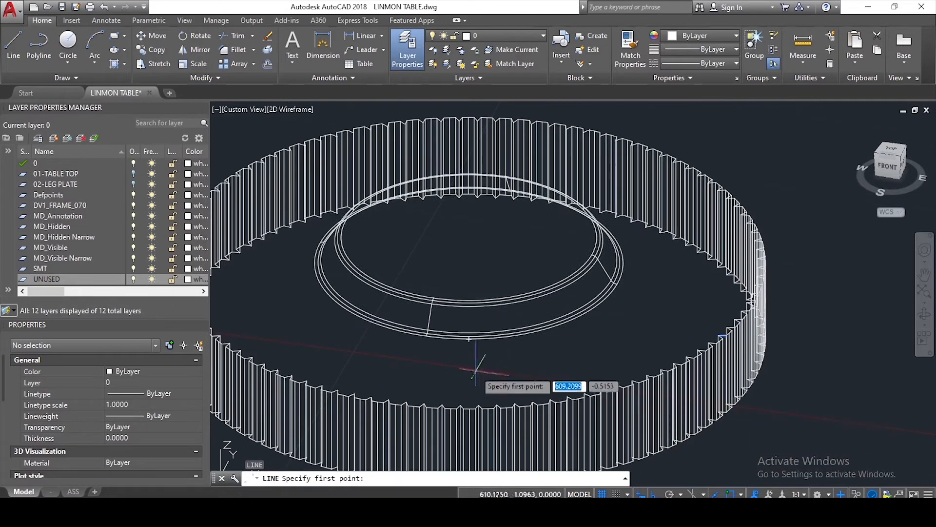
left_click(468, 338)
scroll(528, 345, "down", 4)
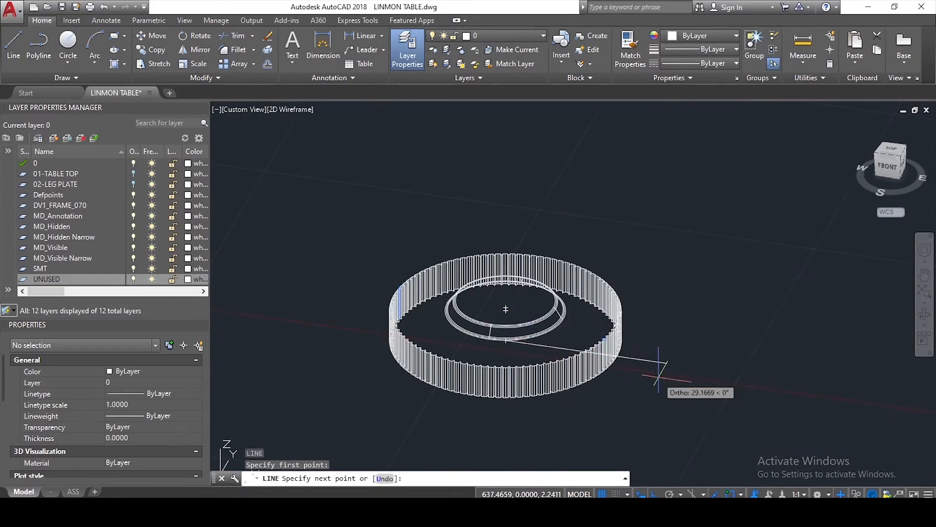
key("Escape")
Step: Copy the threaded rod by the centre of its top face to the free end of the guide line beside the foot
scroll(690, 343, "down", 10)
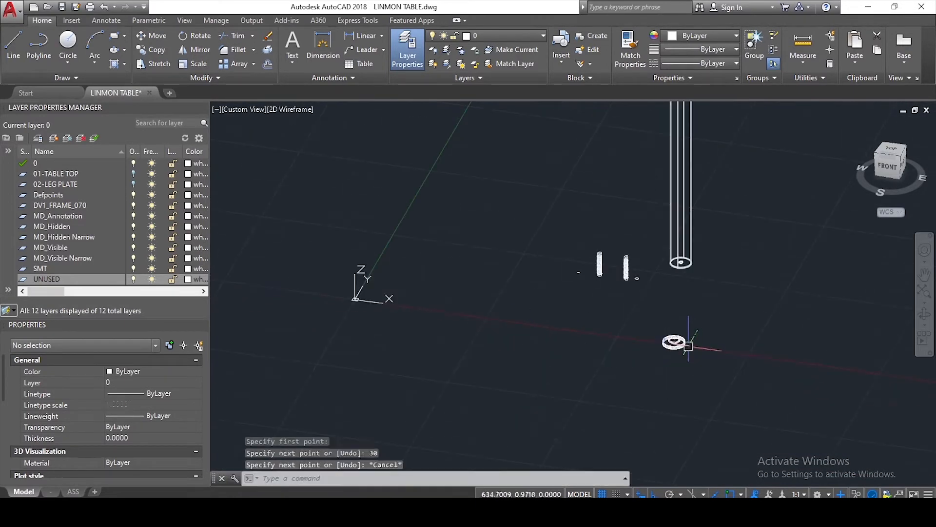
scroll(615, 263, "up", 2)
left_click(591, 278)
scroll(589, 278, "up", 7)
type("CO")
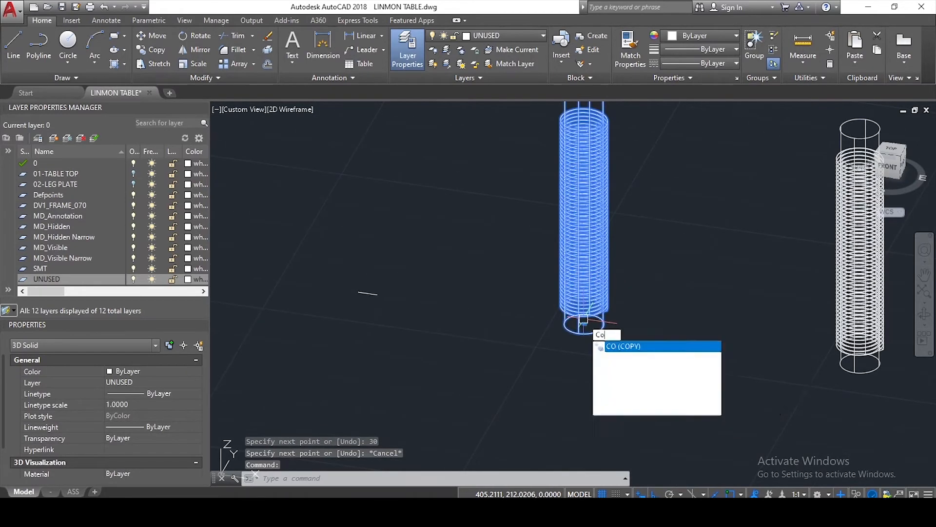
key("Return")
scroll(580, 346, "up", 5)
scroll(583, 263, "down", 6)
scroll(644, 321, "up", 6)
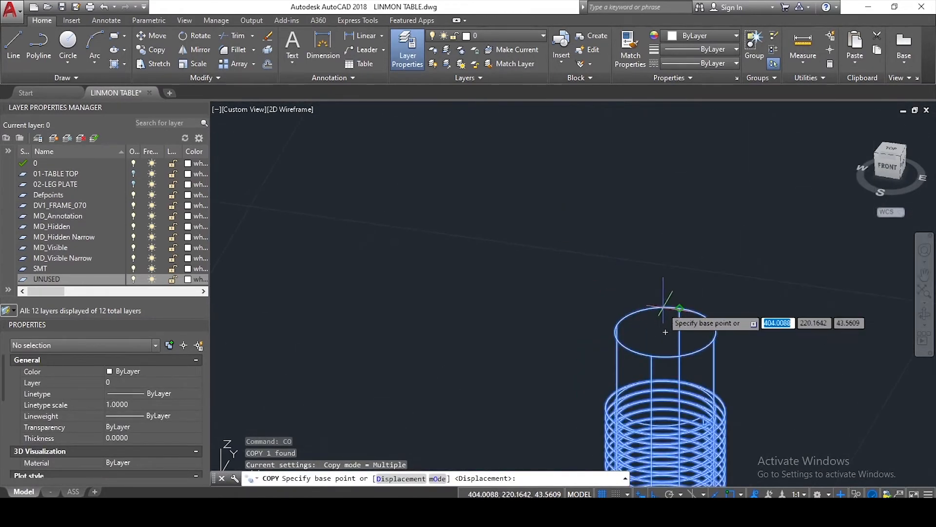
left_click(664, 324)
scroll(634, 293, "down", 4)
scroll(601, 288, "down", 3)
scroll(559, 259, "up", 6)
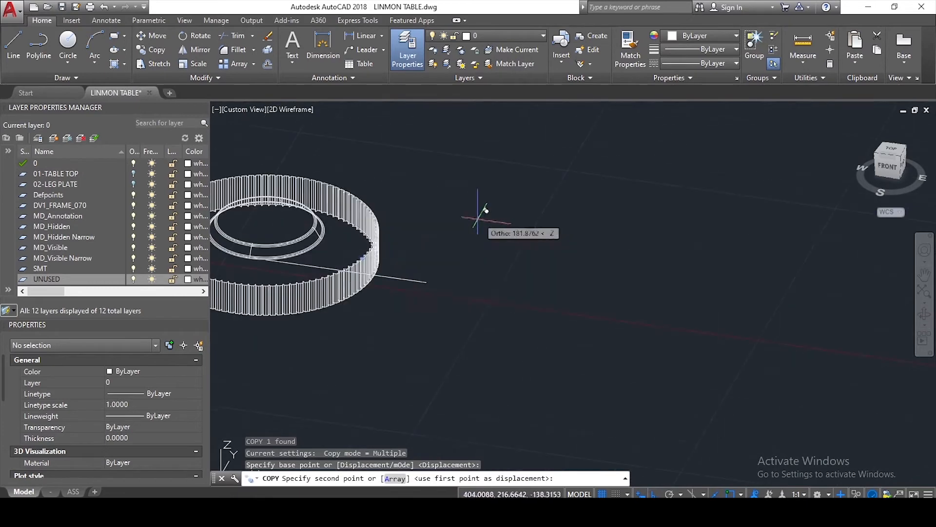
left_click(427, 283)
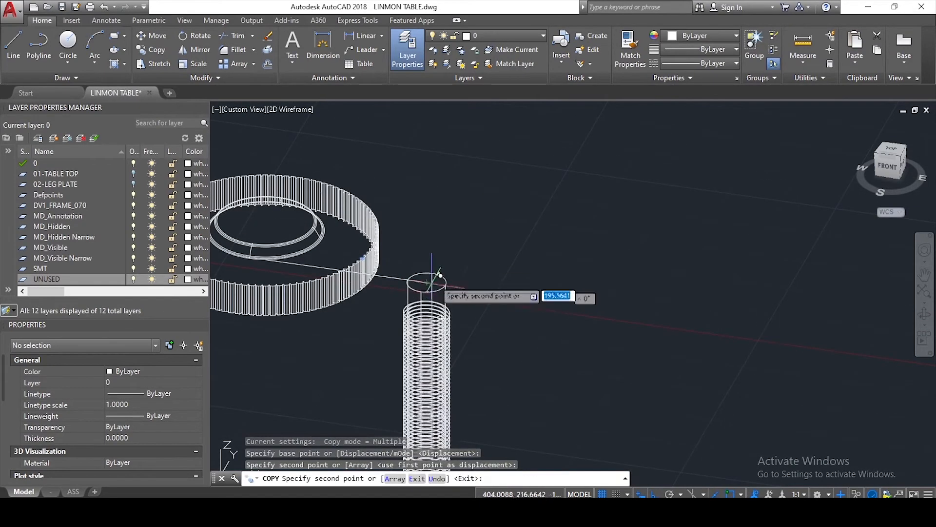
scroll(468, 268, "down", 2)
key("Escape")
key("Escape")
Step: Move the copied rod 30 units back along the X axis to the foot's centre, and delete the guide line
left_click(450, 296)
type("M")
key("Return")
left_click(665, 297)
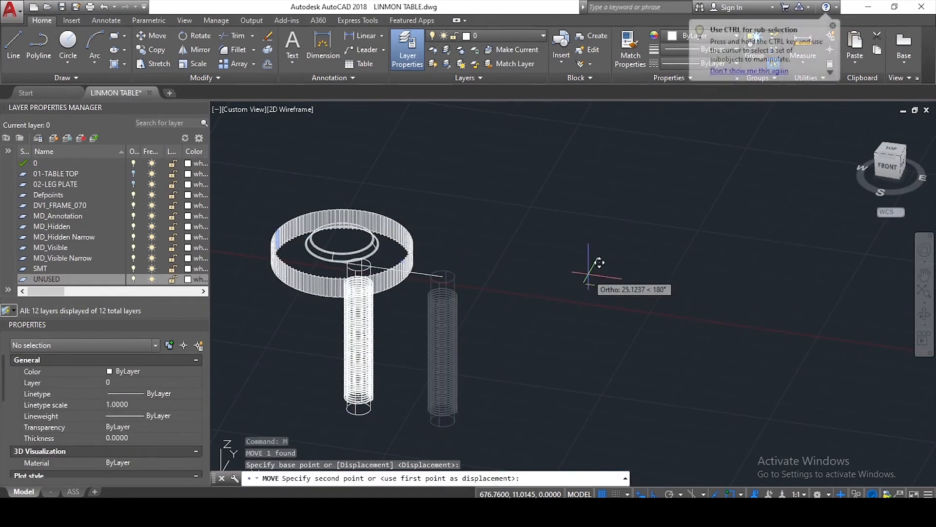
type("30")
key("Return")
key("Escape")
left_click(493, 267)
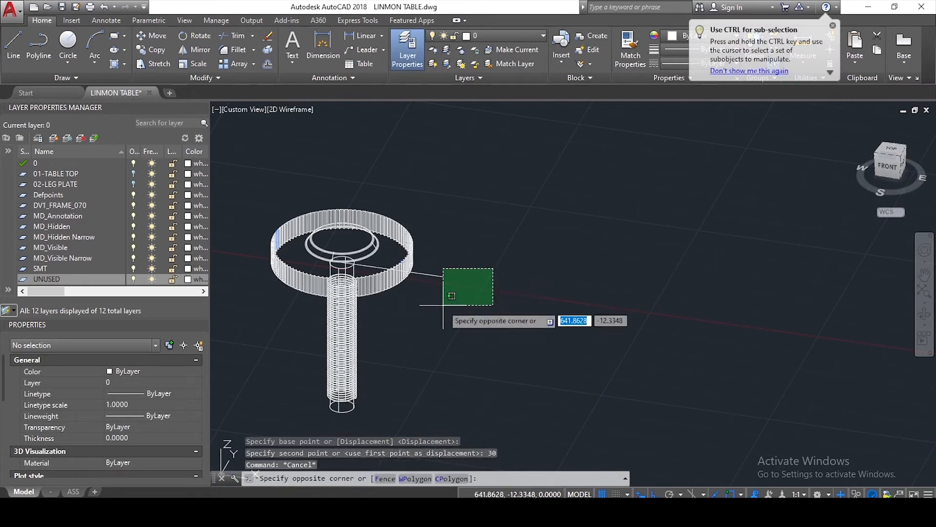
left_click(439, 304)
key("Delete")
key("Escape")
Step: Switch to the Front view and align the UCS with the view
left_click(892, 176)
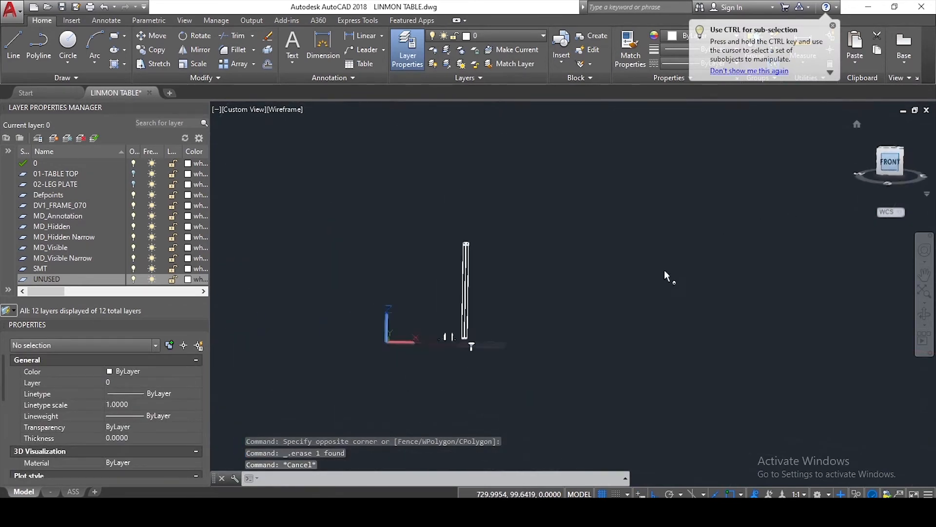
scroll(488, 302, "up", 5)
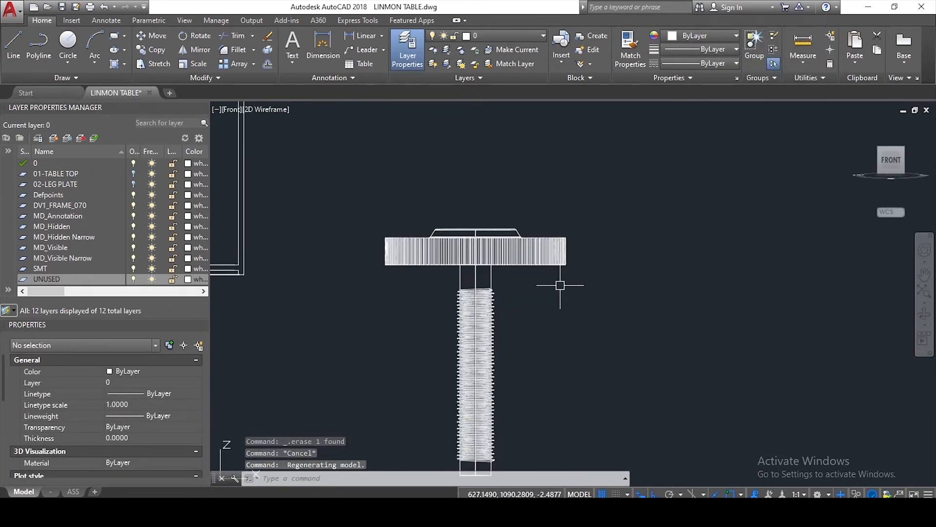
type("ucs")
key("Return")
type("v")
key("Return")
Step: Move the copied threaded rod straight up so that it passes through the foot
left_click(533, 288)
left_click(482, 324)
scroll(574, 329, "down", 4)
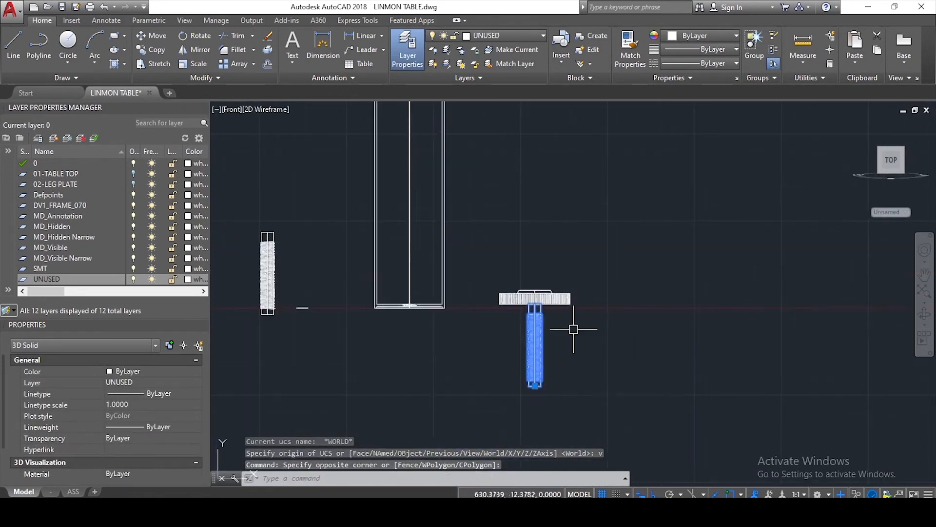
type("m")
key("Return")
scroll(619, 412, "up", 3)
left_click(600, 386)
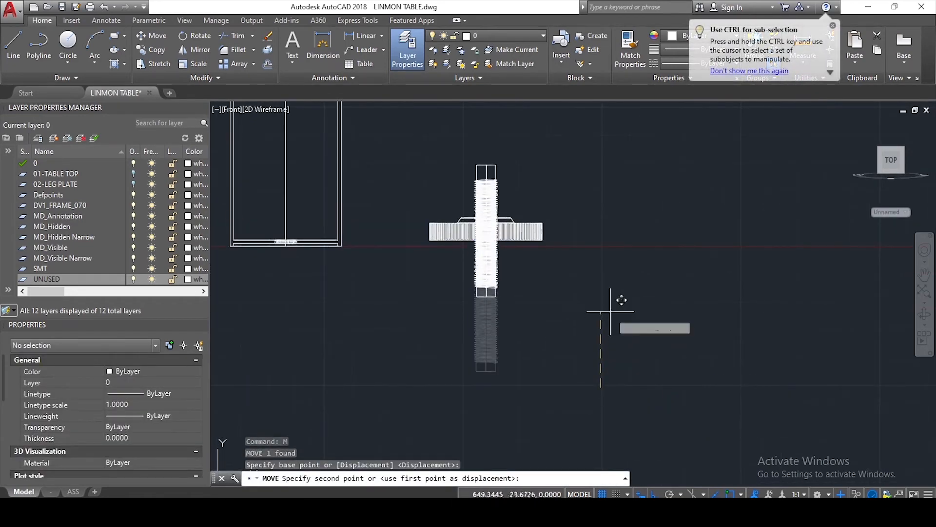
left_click(611, 257)
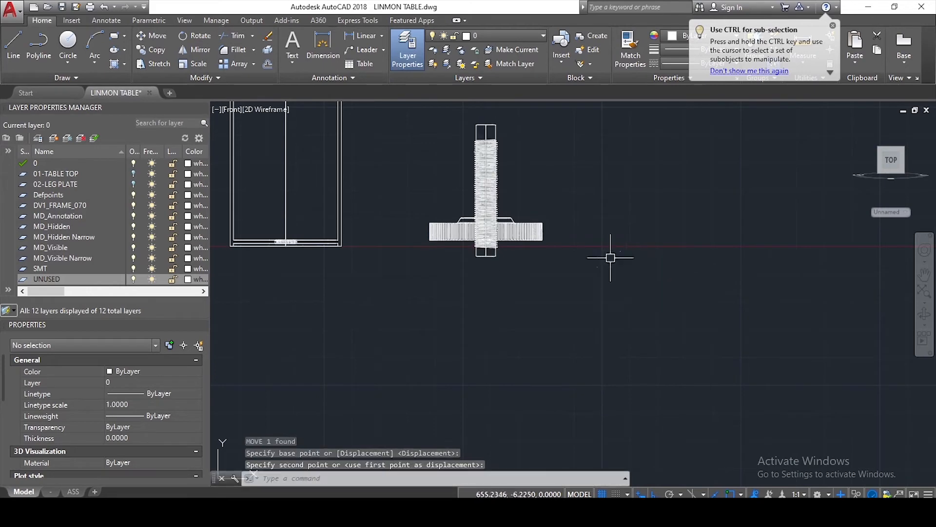
Step: Draw a horizontal line outward at the height of the foot's raised centre, continued by a 29-unit vertical line upward
scroll(611, 257, "up", 5)
type("l")
key("Return")
scroll(586, 267, "up", 5)
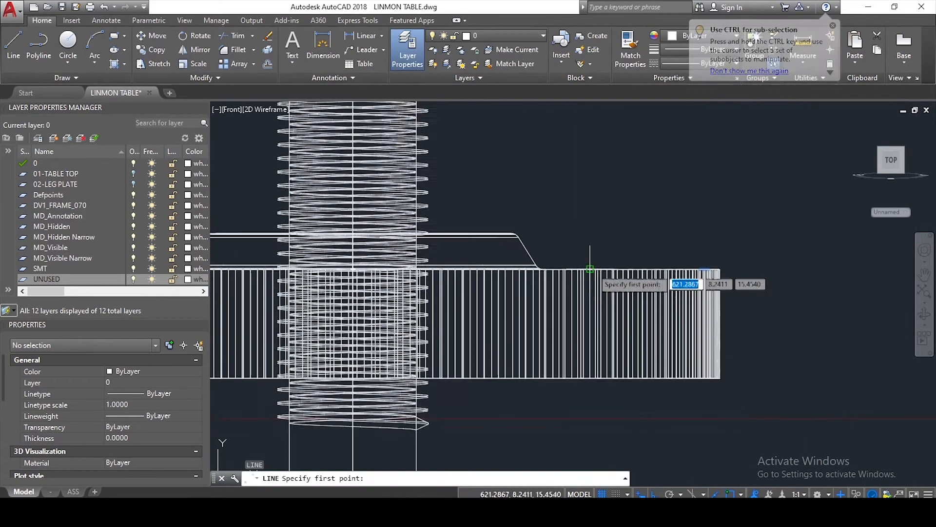
left_click(545, 246)
left_click(625, 207)
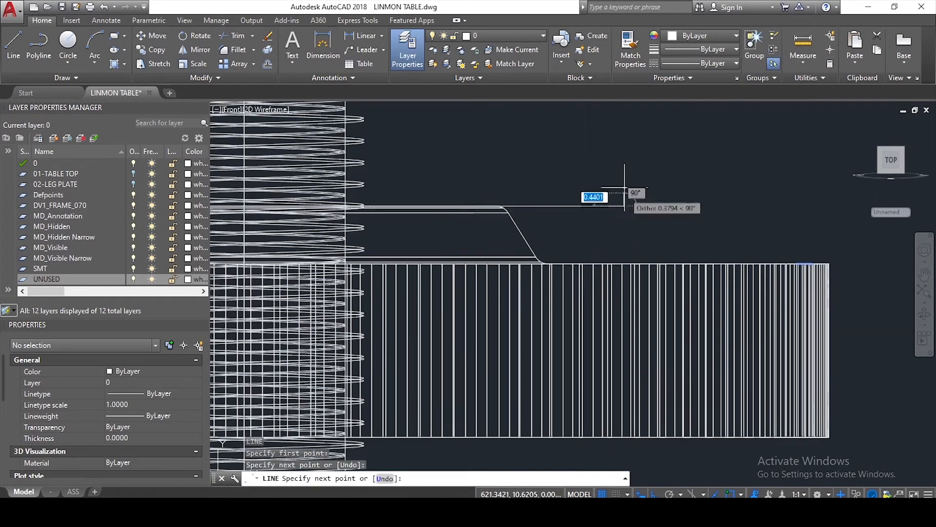
type("29")
key("Return")
scroll(604, 185, "down", 5)
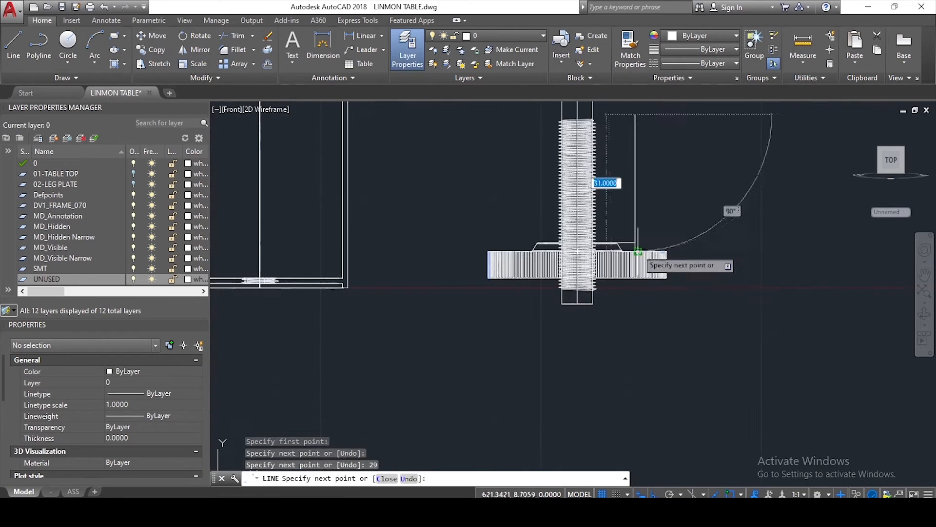
scroll(575, 261, "up", 2)
key("Escape")
Step: Draw a horizontal line from the upper end of the 29-unit line across the threaded rod
scroll(595, 289, "up", 4)
type("l")
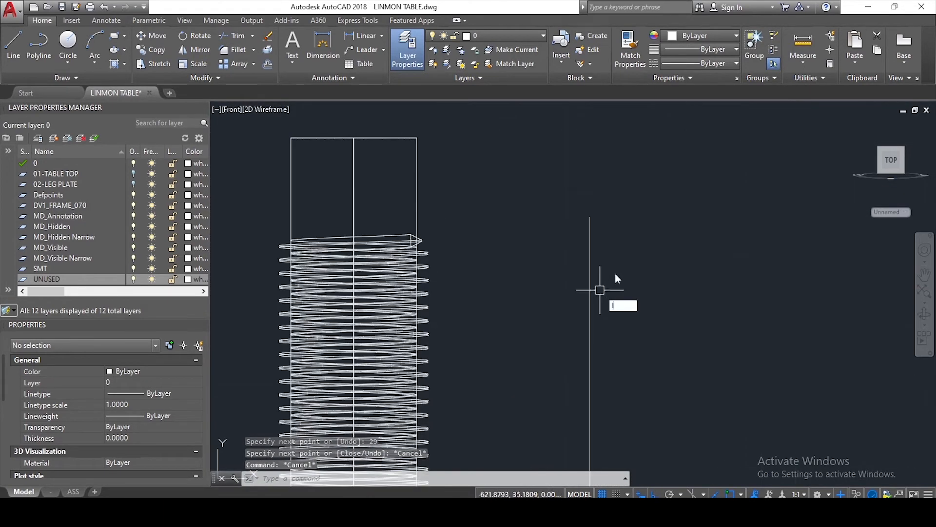
key("Return")
left_click(590, 218)
scroll(449, 224, "down", 2)
key("Escape")
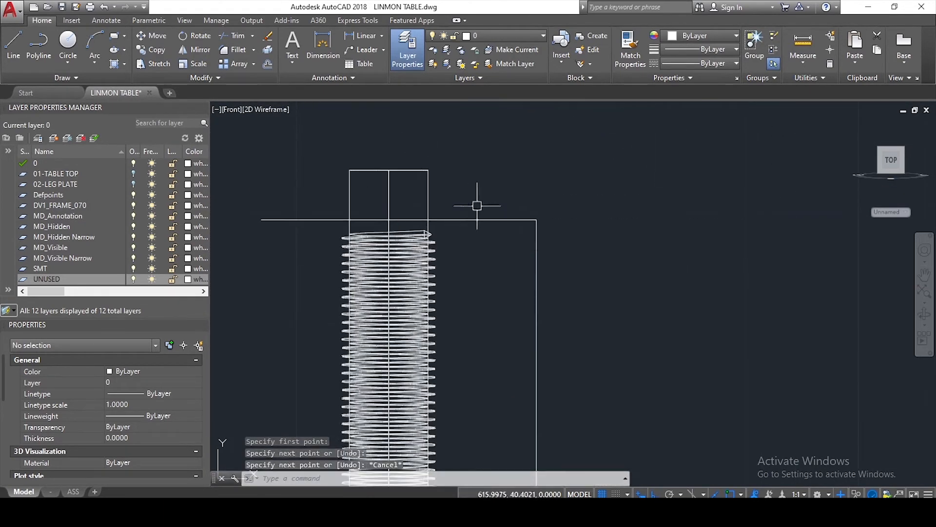
Step: Move the threaded rod straight up until the upper guide line crosses its threaded part
left_click(397, 188)
middle_click_drag(397, 188, 463, 170)
type("m")
key("Return")
left_click(732, 304)
left_click(713, 228)
scroll(711, 227, "down", 5)
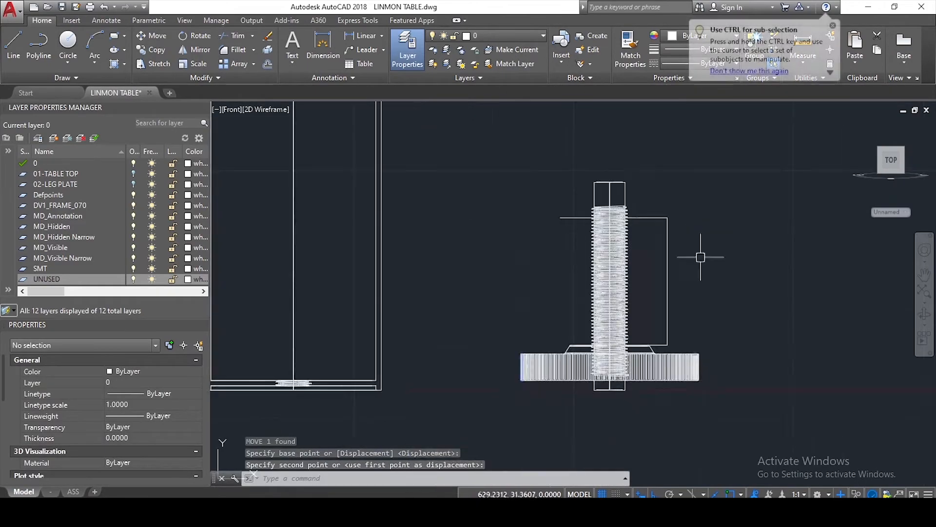
Step: Slice the threaded rod along the lower guide line at the top of the foot's raised centre, keeping both sides
key("Escape")
key("Escape")
scroll(660, 317, "up", 5)
type("slice")
key("Return")
left_click(575, 359)
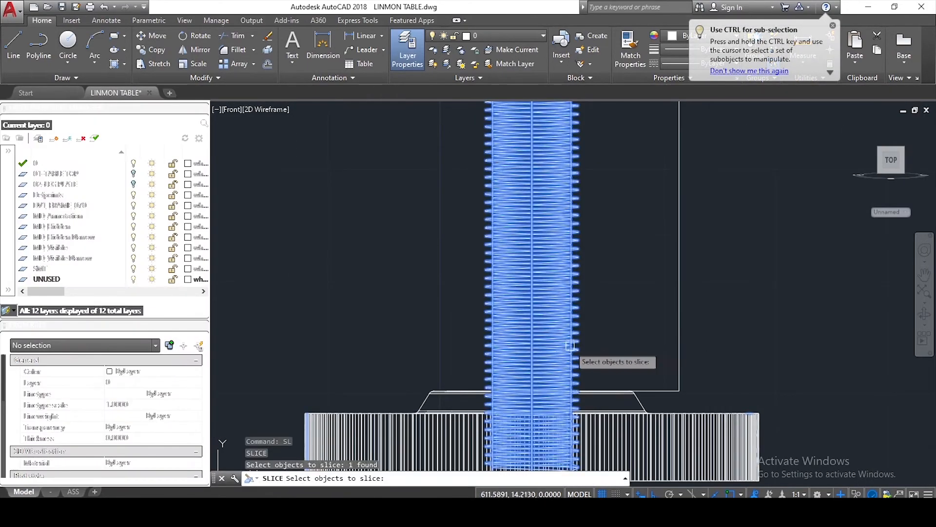
key("Return")
left_click(679, 390)
left_click(749, 386)
key("Return")
Step: Slice the upper part of the rod along the upper guide line, keeping both sides
scroll(666, 396, "down", 6)
scroll(652, 330, "up", 5)
key("Return")
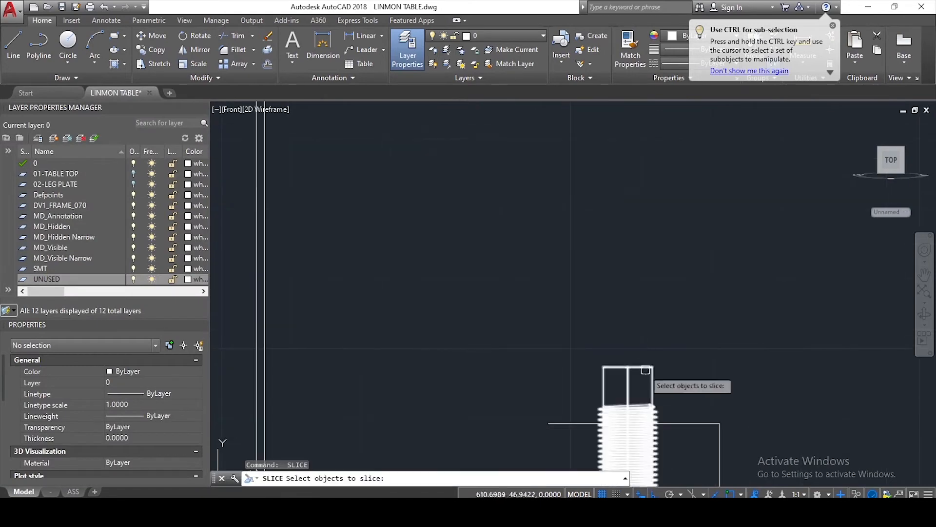
left_click(653, 375)
key("Return")
left_click(655, 423)
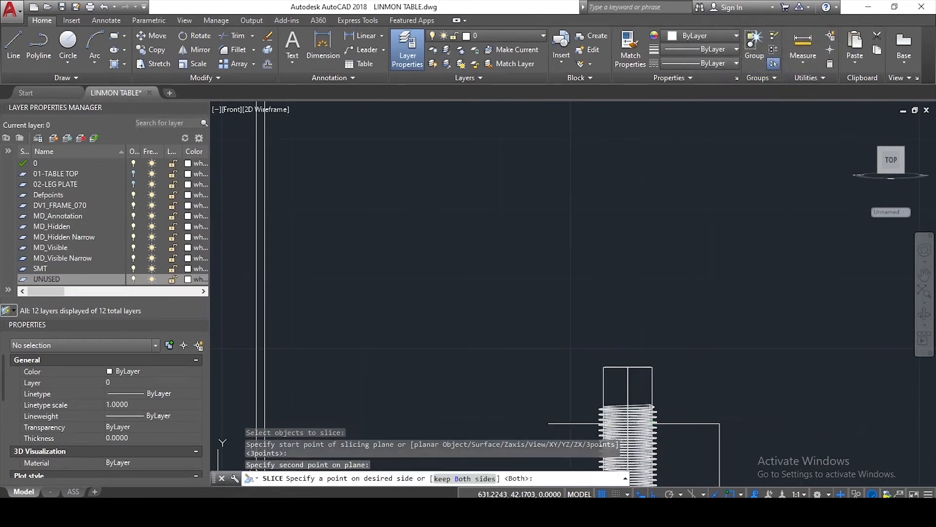
scroll(682, 390, "down", 5)
left_click(714, 341)
key("Return")
Step: Delete the three guide lines and the cut-off top and bottom pieces of the rod
scroll(663, 317, "up", 5)
left_click(685, 265)
left_click(645, 429)
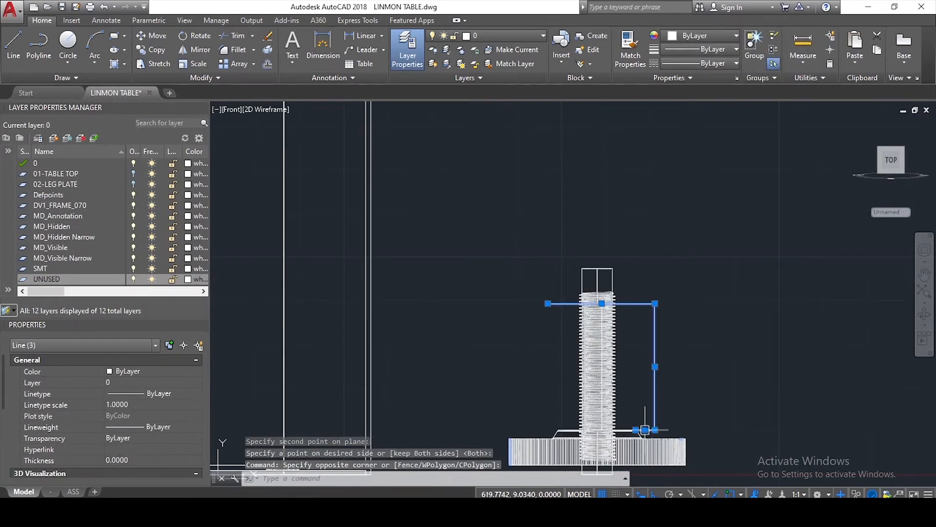
scroll(613, 403, "up", 2)
scroll(604, 318, "down", 6)
scroll(604, 281, "up", 6)
left_click(603, 280)
left_click(571, 304)
scroll(610, 254, "down", 6)
scroll(592, 327, "up", 4)
scroll(617, 386, "up", 2)
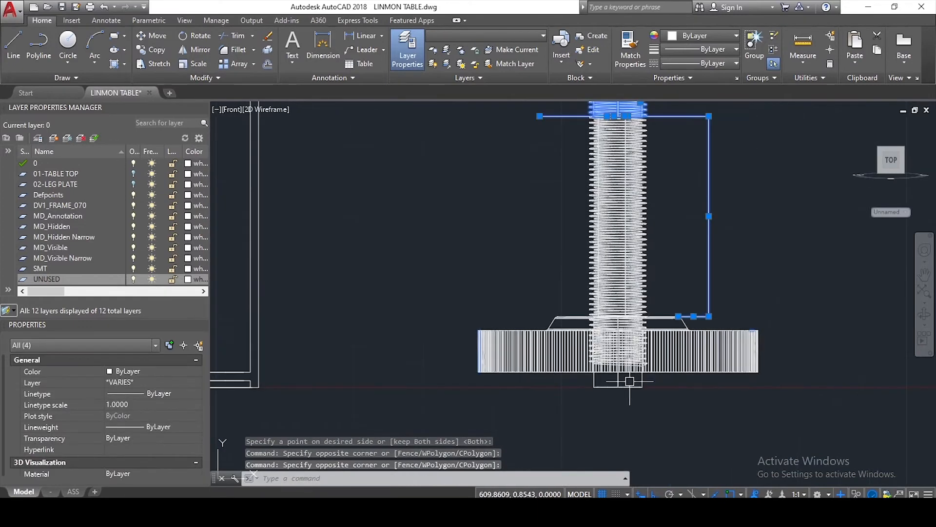
left_click(607, 388)
key("Delete")
key("Escape")
key("Escape")
Step: Restore the World UCS and orbit to an angled 3D view of the foot with its threaded rod
scroll(703, 259, "down", 4)
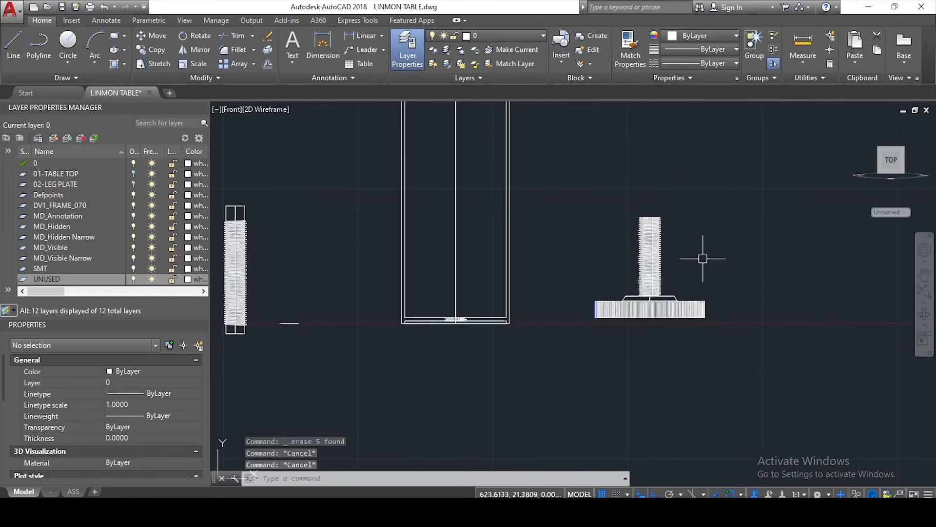
left_click(888, 214)
left_click(885, 223)
middle_click_drag(771, 266, 703, 299, "shift")
scroll(700, 300, "down", 4)
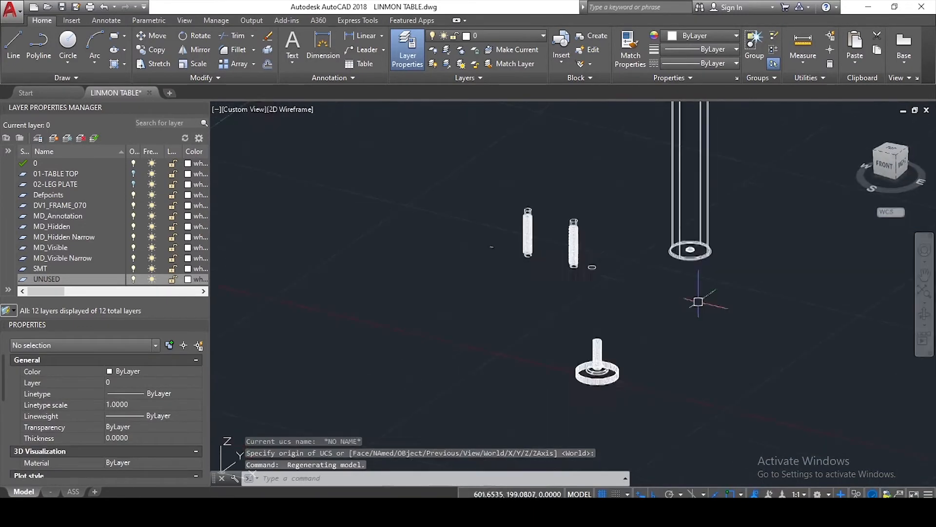
scroll(627, 386, "up", 6)
scroll(536, 368, "up", 5)
key("Escape")
key("Escape")
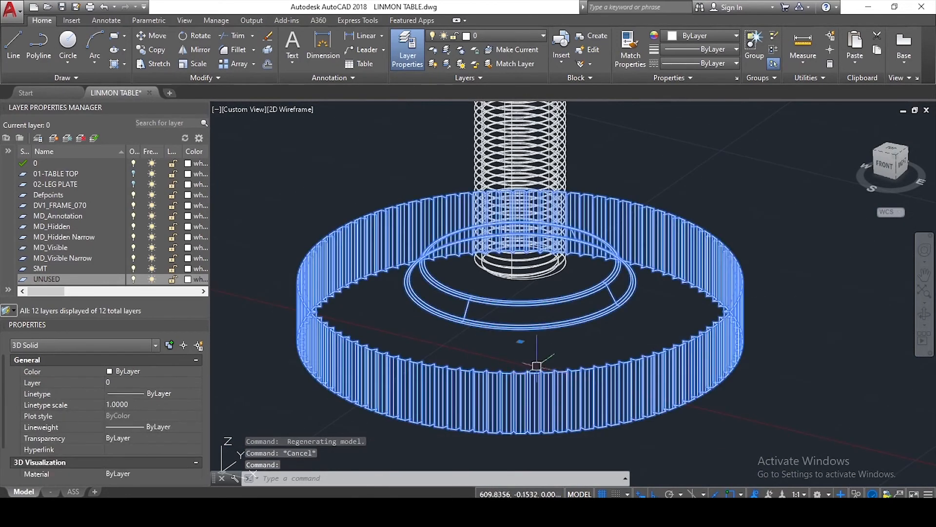
scroll(568, 333, "down", 5)
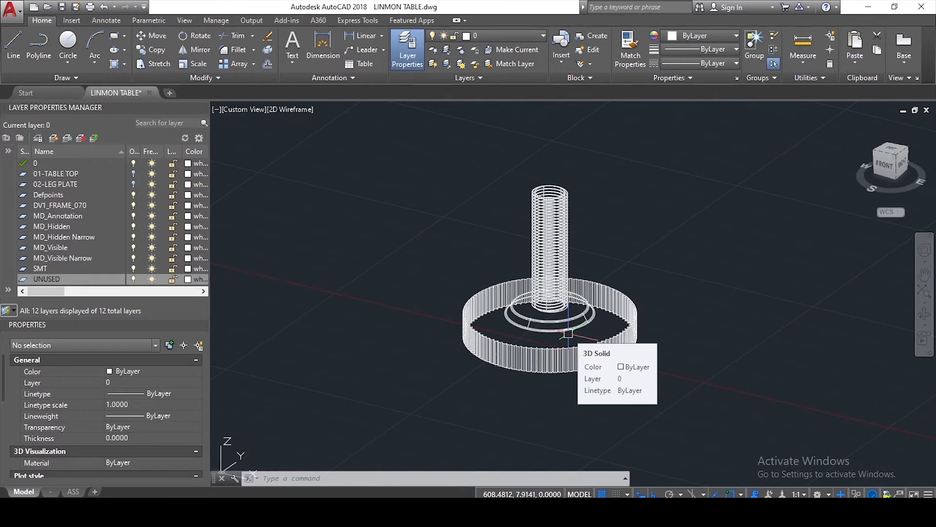
Step: Examine the foot with its threaded rod and the leg's upper end from a rotated 3D view
left_click(600, 256)
left_click(491, 390)
key("Escape")
scroll(503, 319, "down", 6)
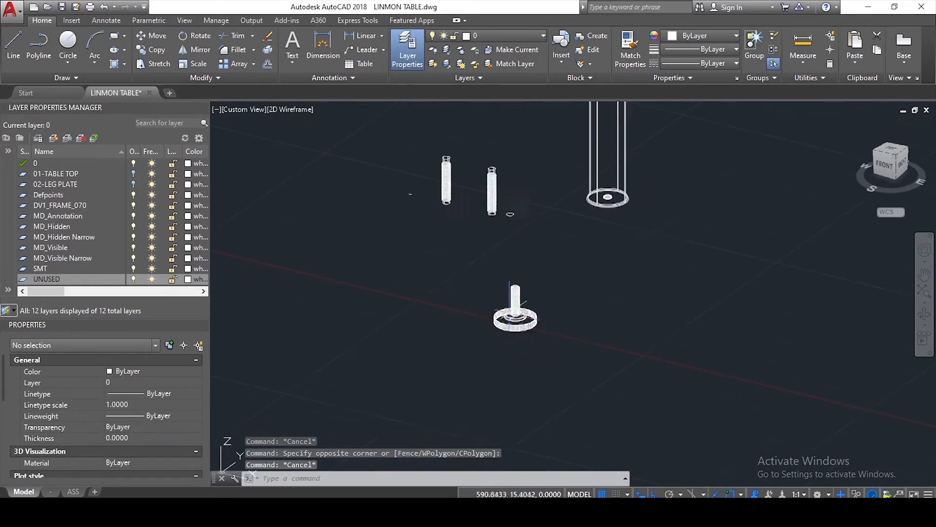
key("Escape")
scroll(493, 176, "up", 2)
scroll(580, 300, "down", 3)
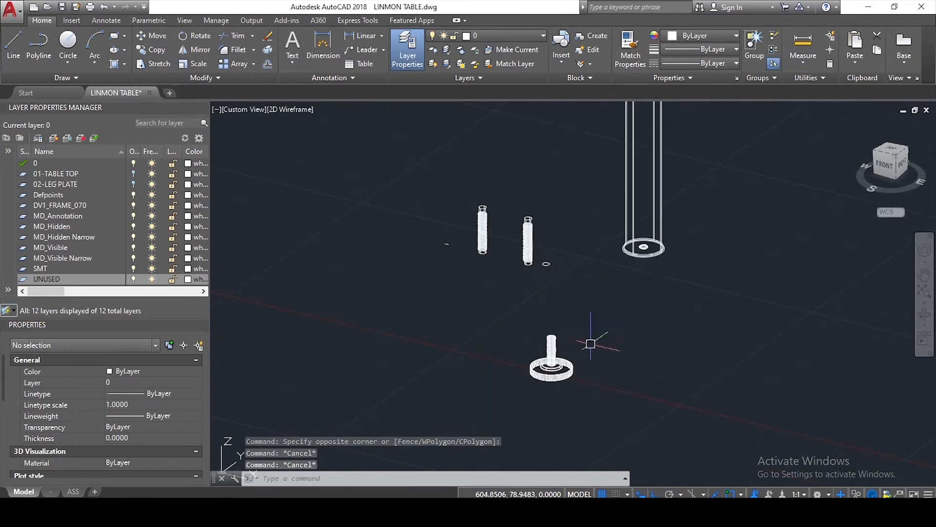
middle_click_drag(592, 343, 727, 322, "shift")
key("Escape")
scroll(649, 377, "down", 7)
scroll(623, 176, "up", 10)
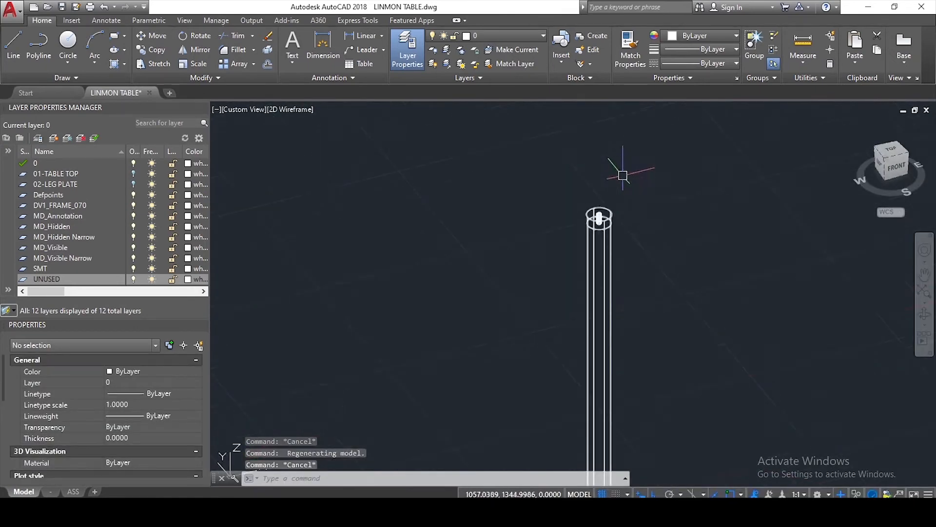
scroll(589, 232, "down", 8)
scroll(642, 404, "down", 2)
scroll(647, 464, "up", 2)
scroll(649, 454, "up", 8)
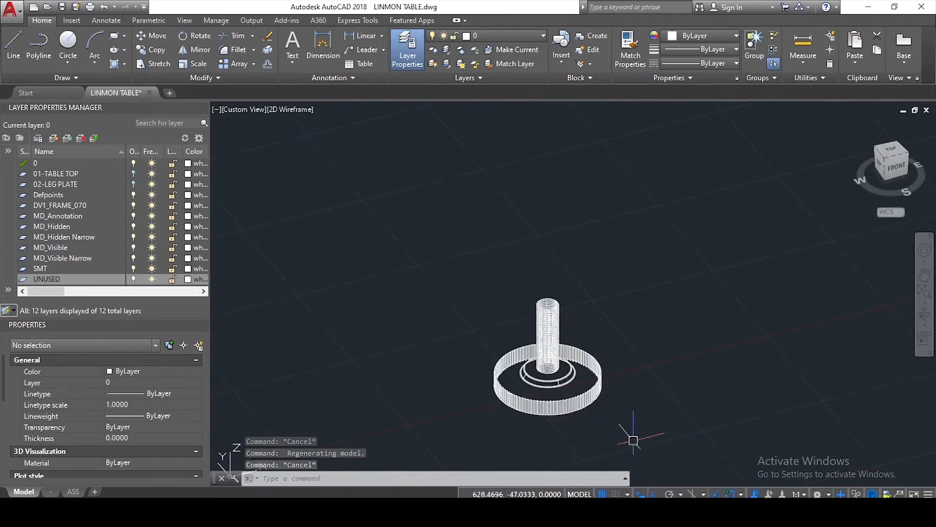
Step: Define the foot and its threaded rod as a block named LEVELING STAND, converting both solids to the block
left_click(889, 224)
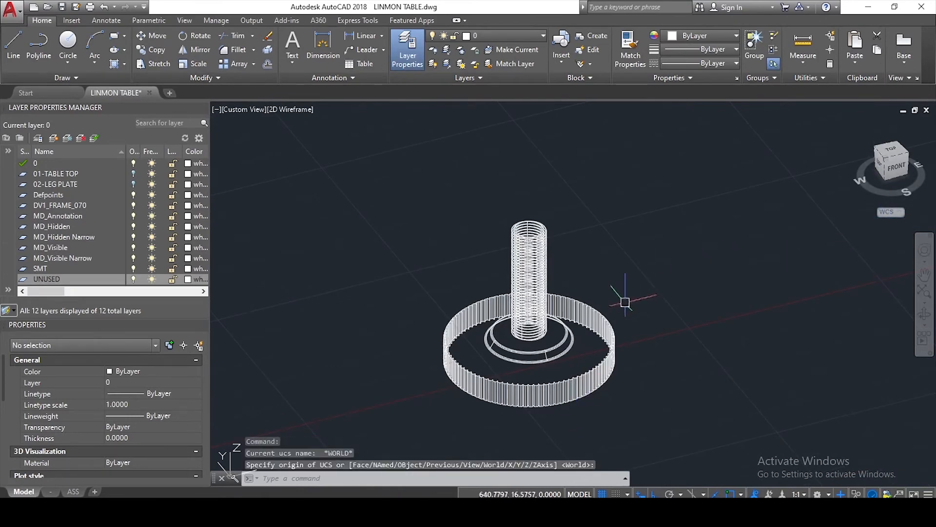
scroll(626, 299, "down", 6)
scroll(609, 295, "down", 2)
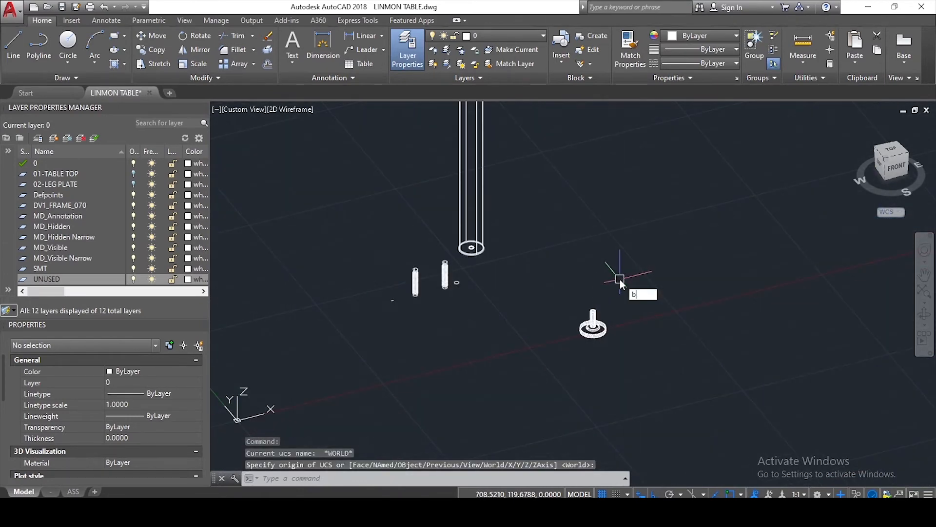
key("Return")
left_click(363, 117)
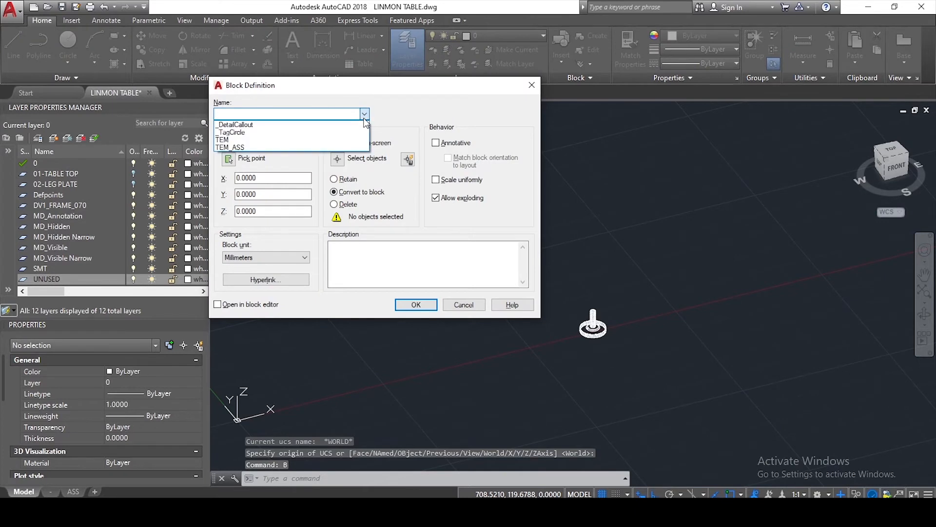
left_click(364, 117)
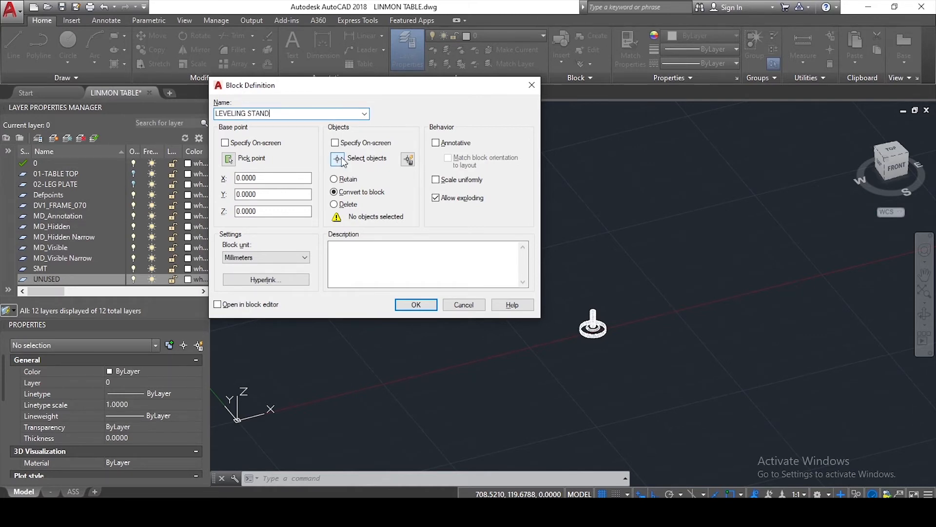
left_click(342, 159)
scroll(564, 273, "up", 3)
left_click(578, 251)
left_click(476, 439)
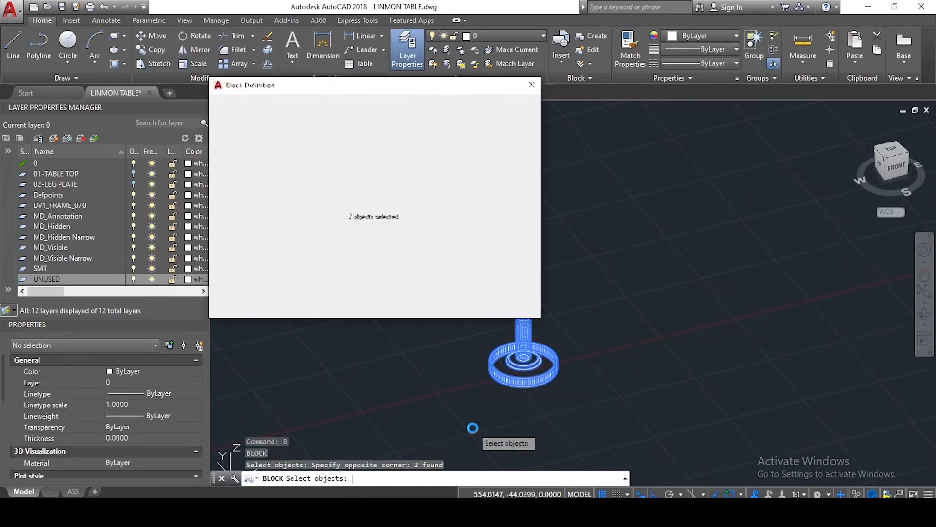
left_click(416, 304)
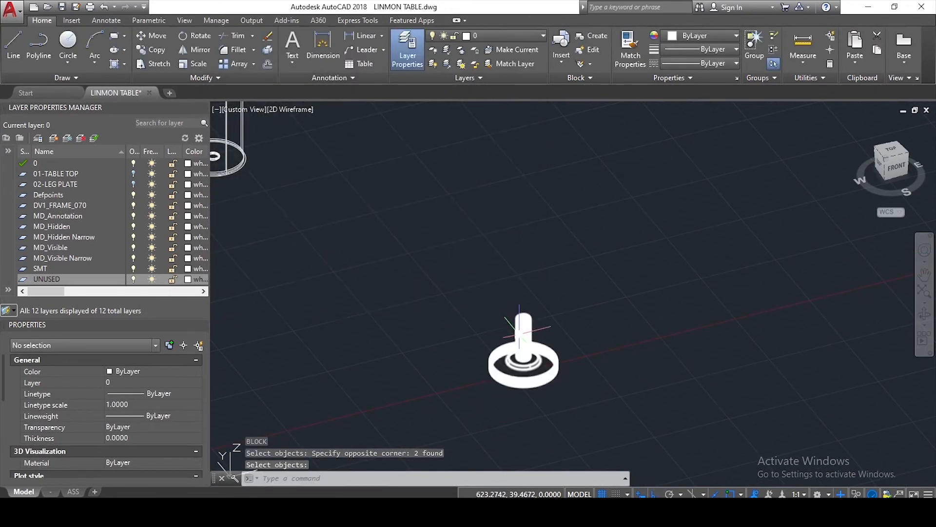
Step: Open the LEVELING STAND block in the Block Editor and orbit to an angled 3D view
double_click(523, 342)
left_click(639, 322)
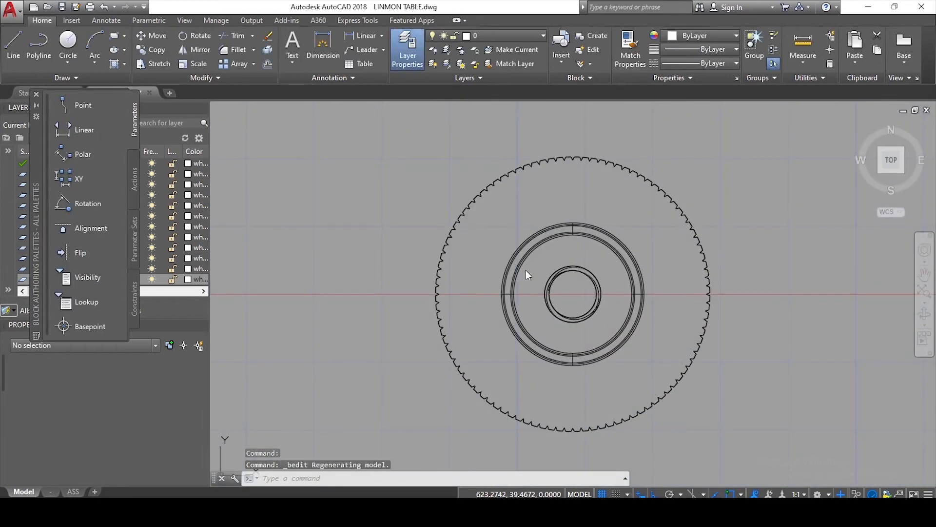
middle_click_drag(584, 322, 641, 251, "shift")
Step: Set the notched foot's colour to Red and close the block authoring palettes
left_click(775, 238)
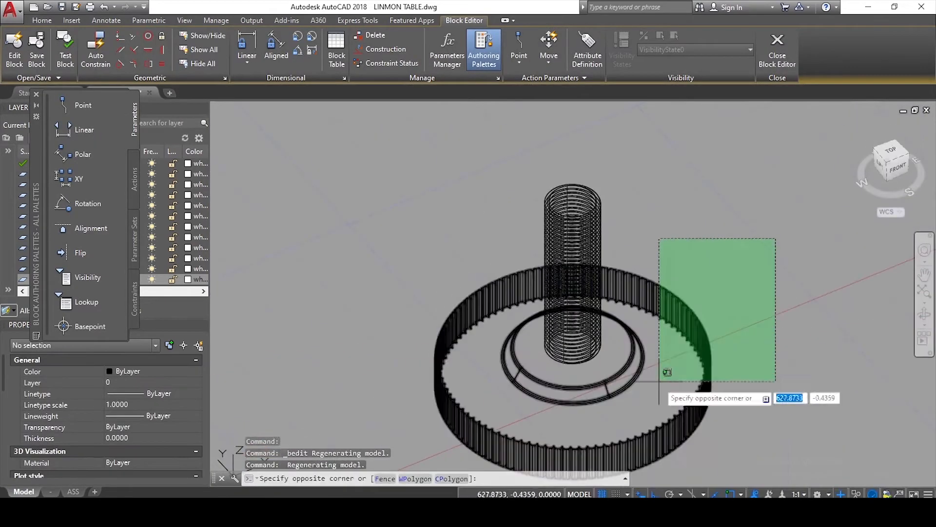
left_click(660, 382)
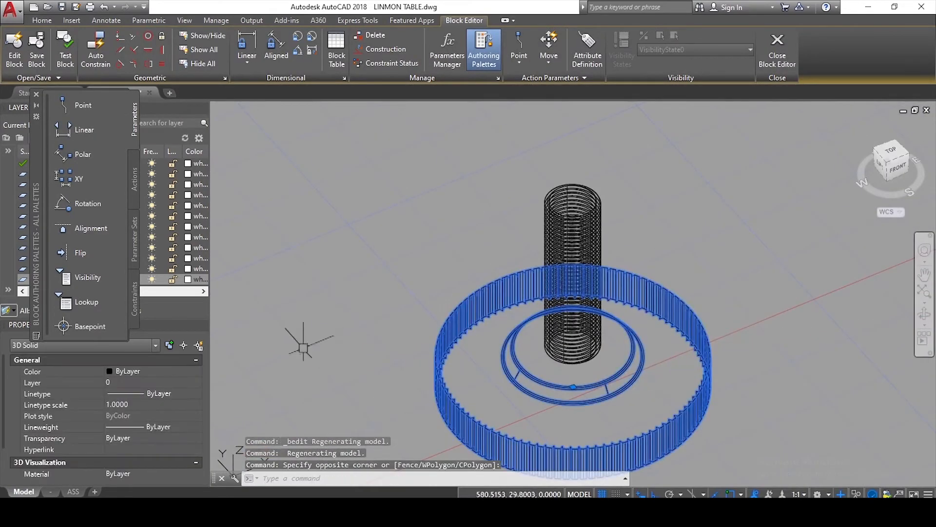
left_click(37, 93)
left_click(126, 370)
left_click(125, 370)
left_click(124, 393)
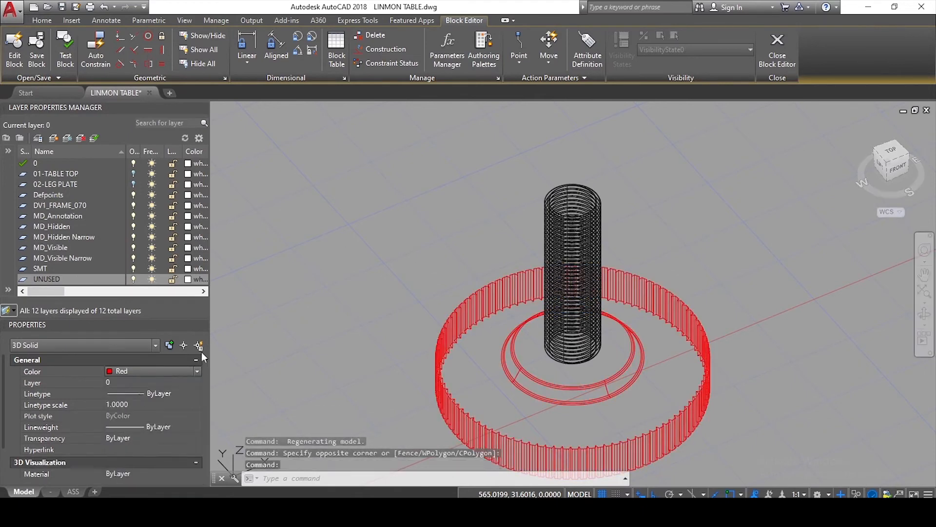
key("Escape")
Step: Set the threaded rod's colour to Yellow
left_click(550, 239)
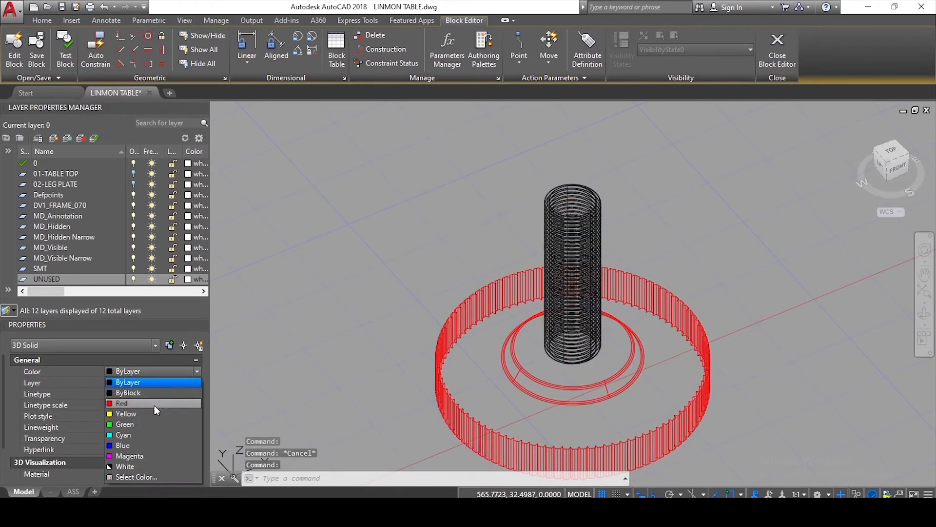
left_click(124, 404)
key("Escape")
Step: Assign both the foot and the threaded rod to layer 0
left_click(693, 166)
left_click(381, 393)
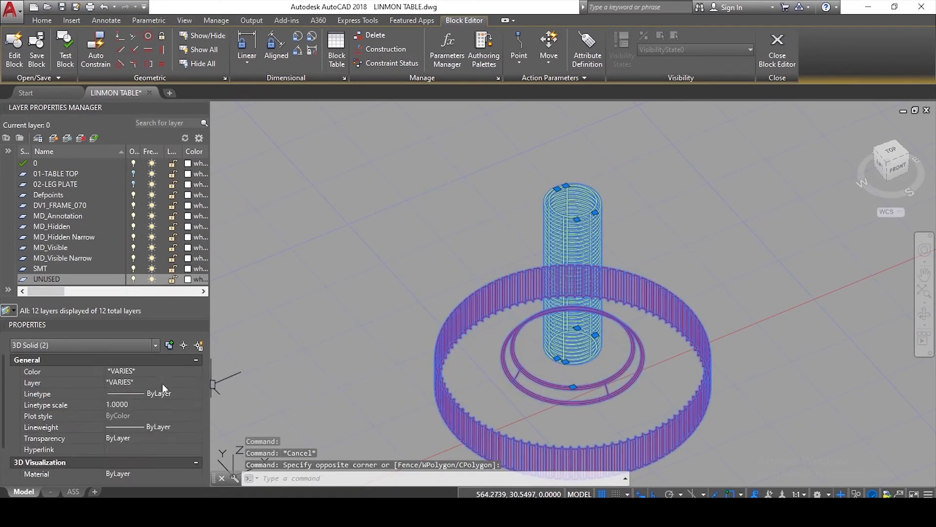
left_click(149, 382)
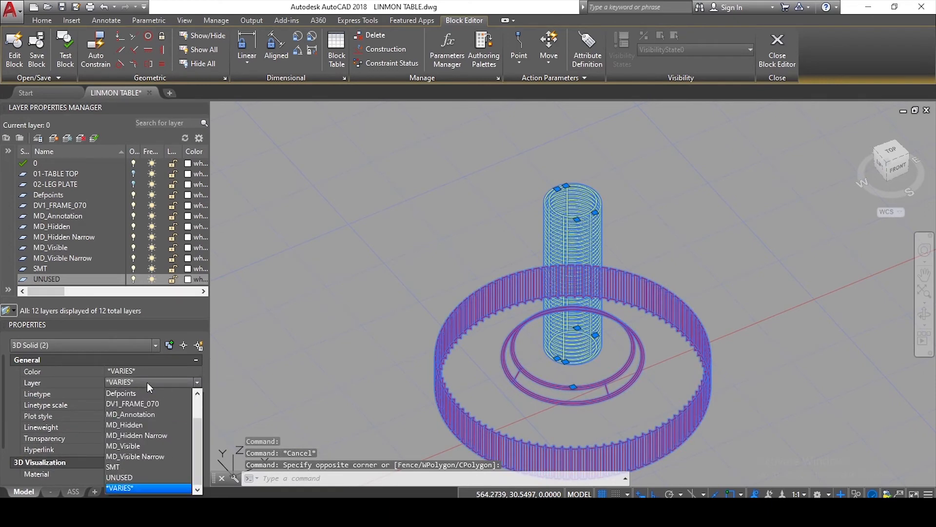
scroll(149, 390, "up", 1)
left_click(149, 392)
key("Escape")
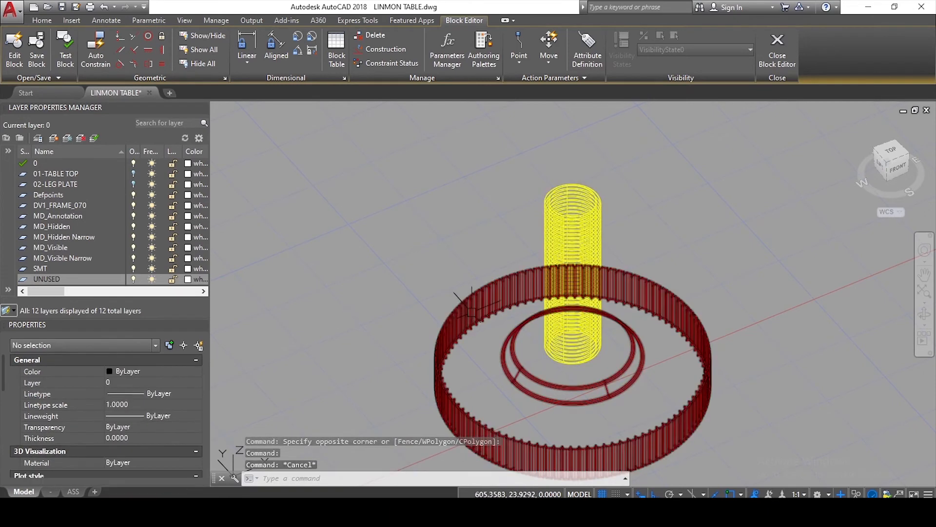
Step: Close the Block Editor and save the changes to LEVELING STAND
mouse_move(467, 314)
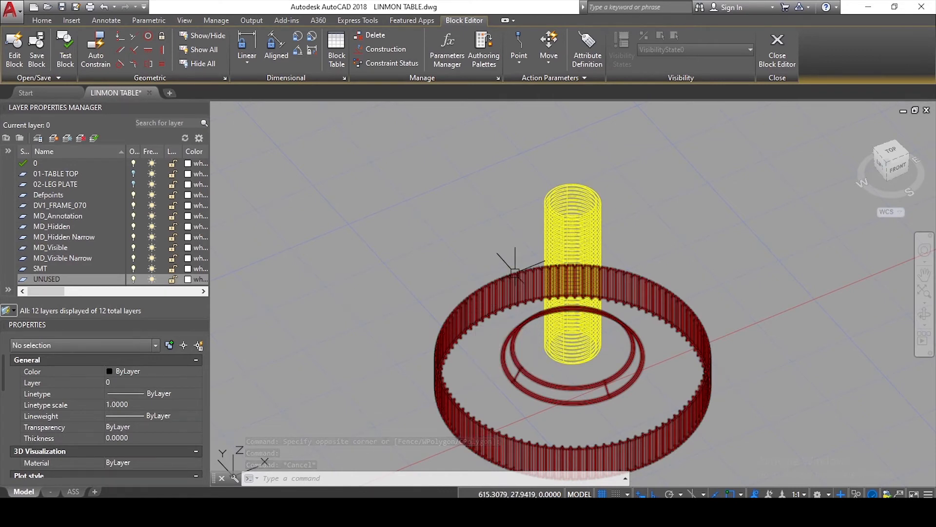
mouse_move(515, 271)
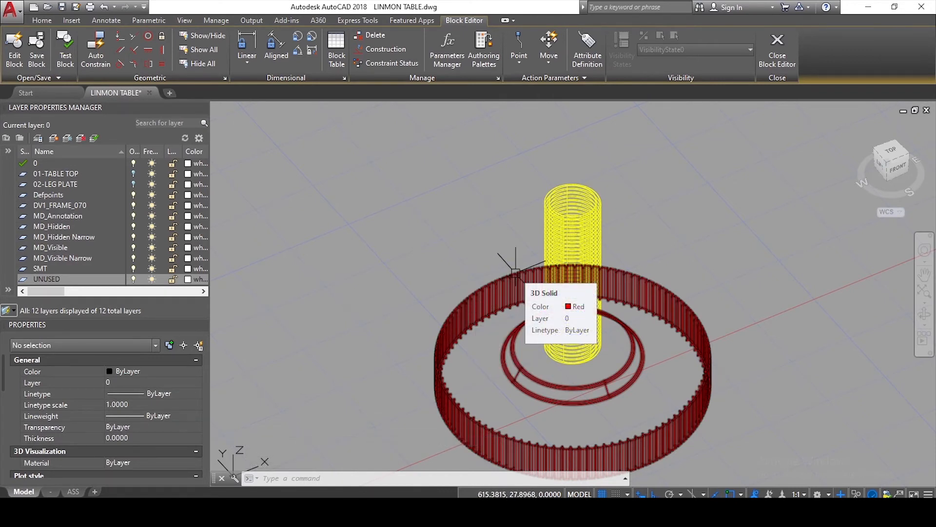
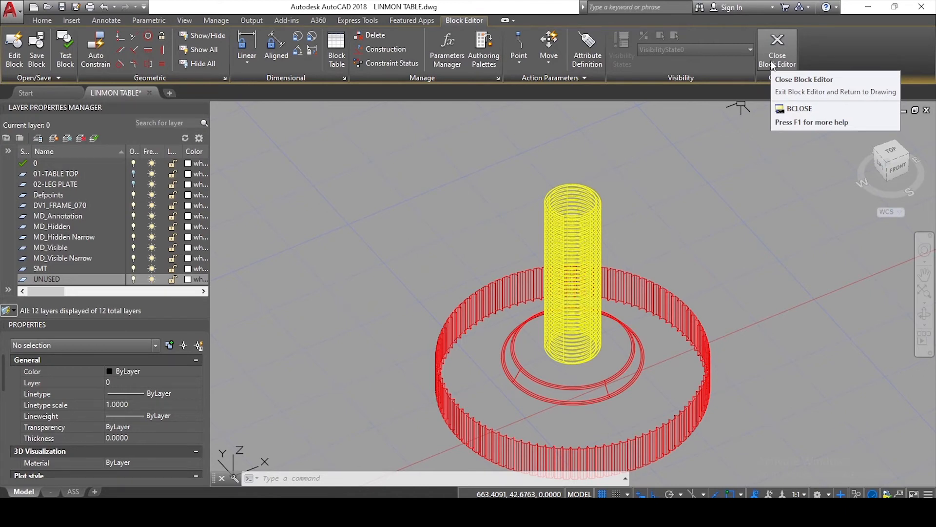
left_click(773, 65)
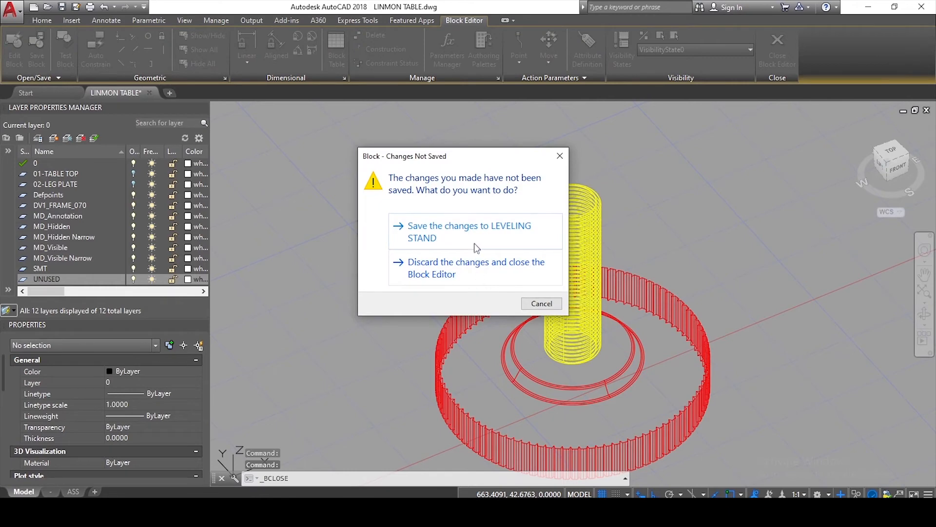
left_click(476, 246)
Step: Examine the threaded piece inside the leg's upper end
scroll(488, 283, "up", 3)
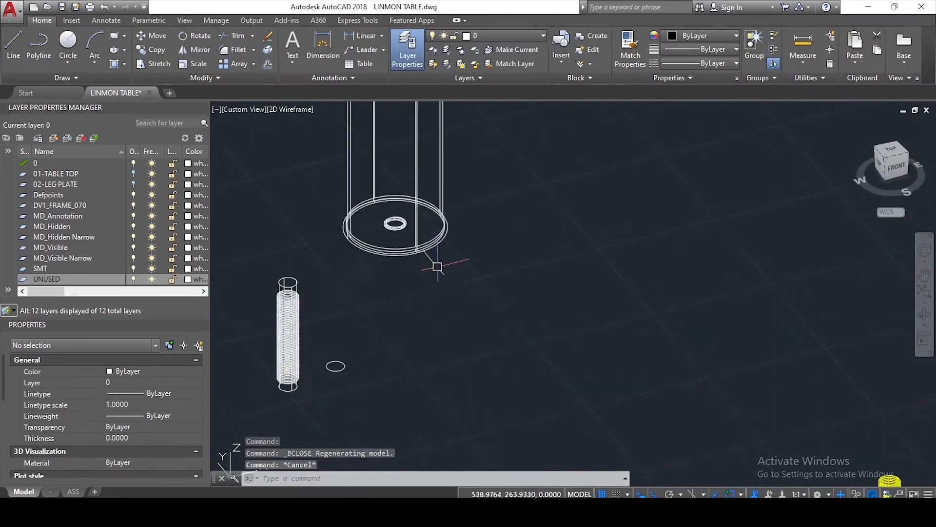
scroll(490, 345, "down", 7)
middle_click_drag(484, 219, 494, 328)
scroll(479, 185, "up", 5)
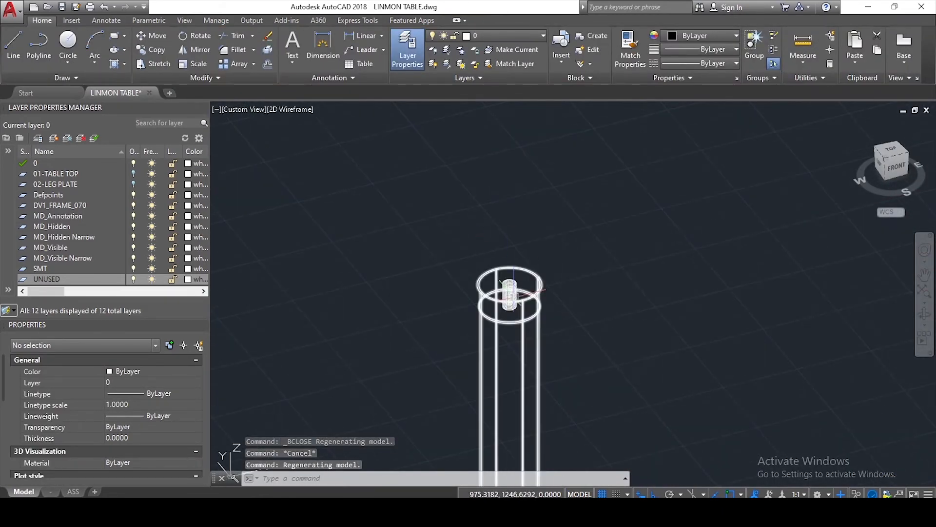
scroll(507, 294, "up", 6)
left_click(516, 261)
key("Escape")
scroll(519, 250, "down", 4)
key("Escape")
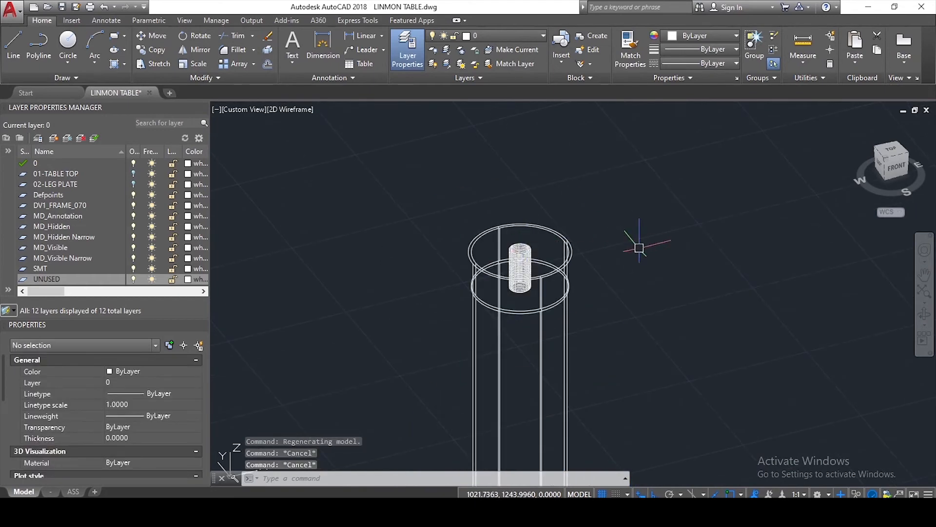
Step: Define the leg tube and the threaded piece at its upper end as a block named LEG
type("B")
key("Return")
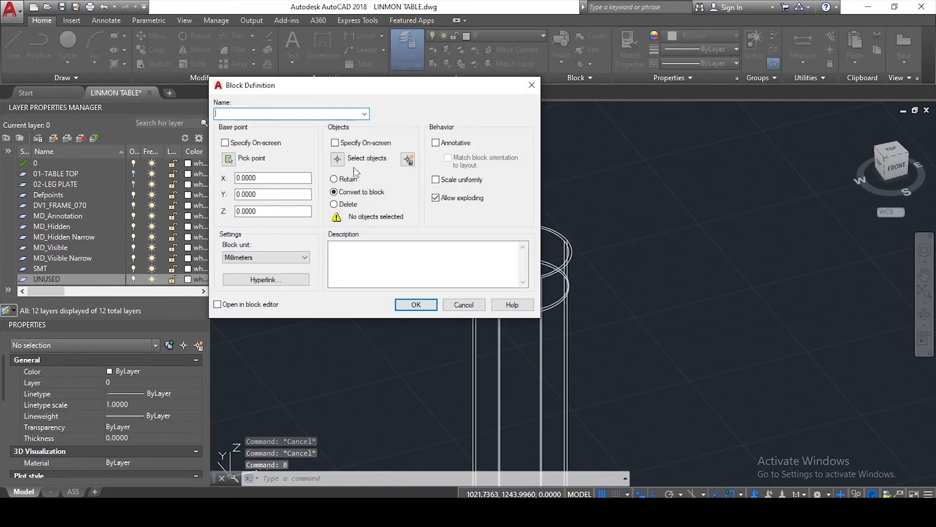
left_click(365, 113)
left_click(365, 114)
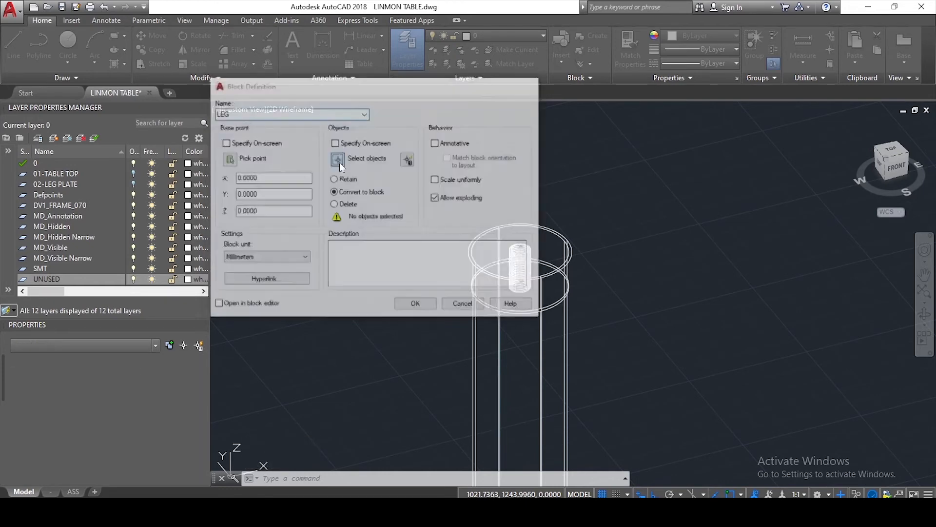
left_click(337, 158)
left_click(606, 177)
left_click(481, 314)
key("Return")
left_click(432, 299)
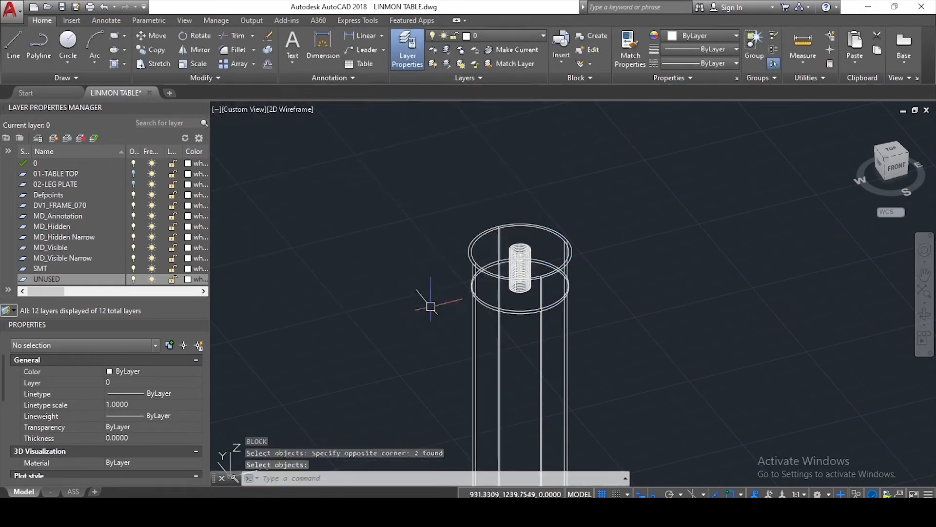
Step: Open the LEG block in the Block Editor and show the leg's upper end in a 3D view
double_click(501, 279)
left_click(656, 321)
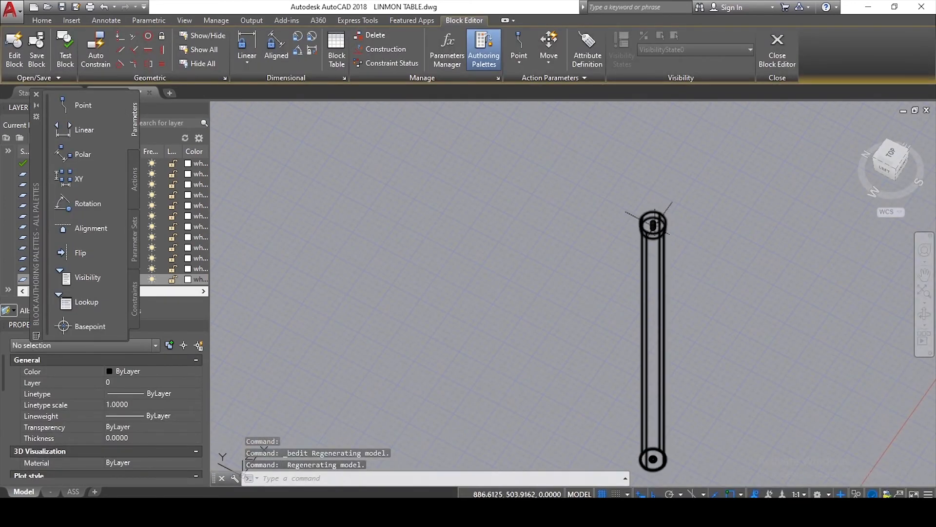
scroll(664, 245, "up", 3)
key("Escape")
scroll(649, 198, "down", 2)
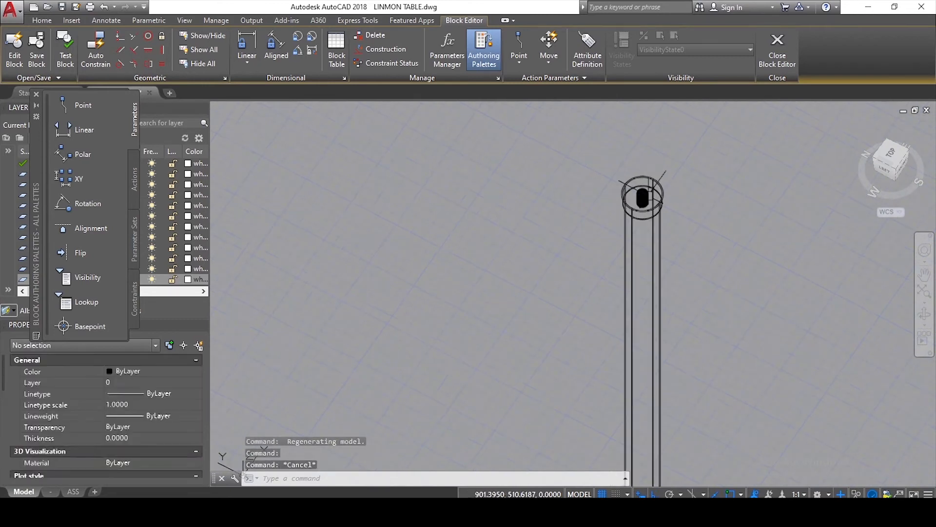
Step: Assign both solids of the LEG block to layer 0 and close the block authoring palettes
left_click(237, 355)
left_click(178, 385)
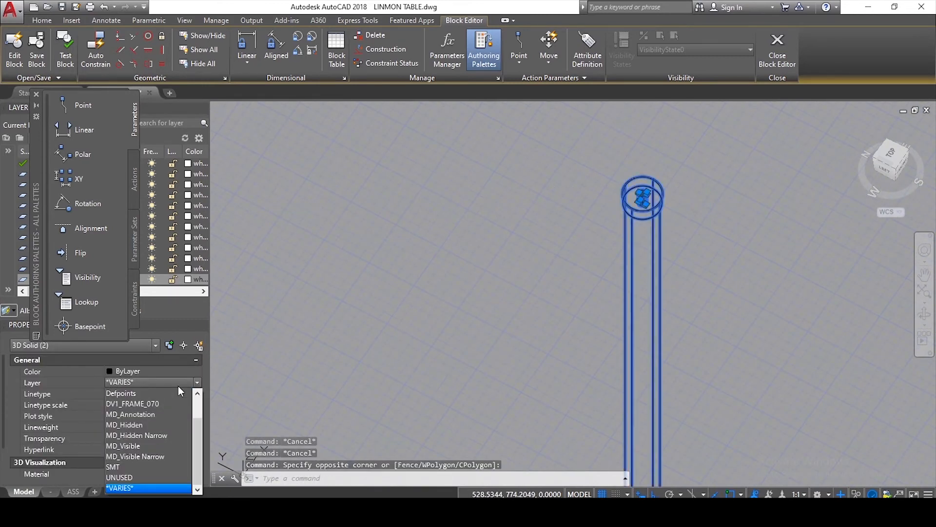
scroll(179, 388, "up", 2)
left_click(179, 389)
left_click(37, 95)
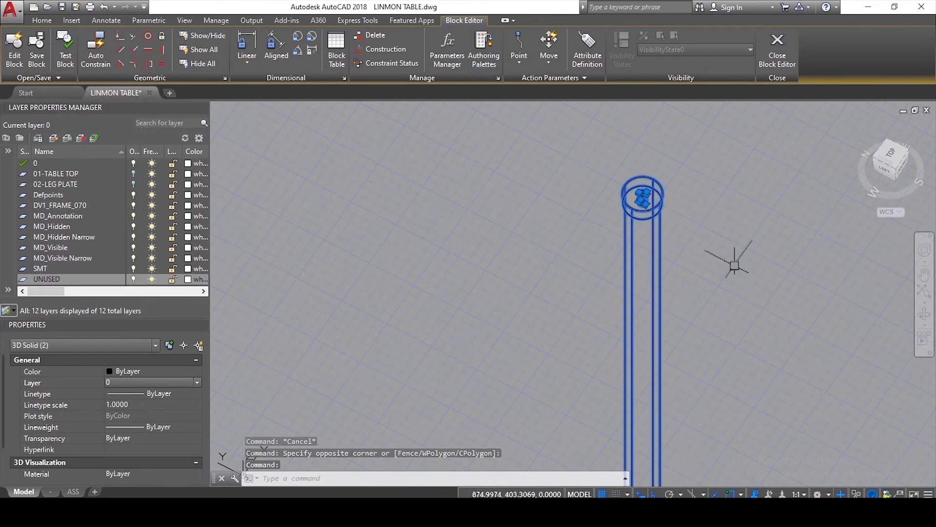
key("Escape")
key("Escape")
Step: Set the leg tube's colour to Red
scroll(678, 201, "up", 2)
left_click(653, 189)
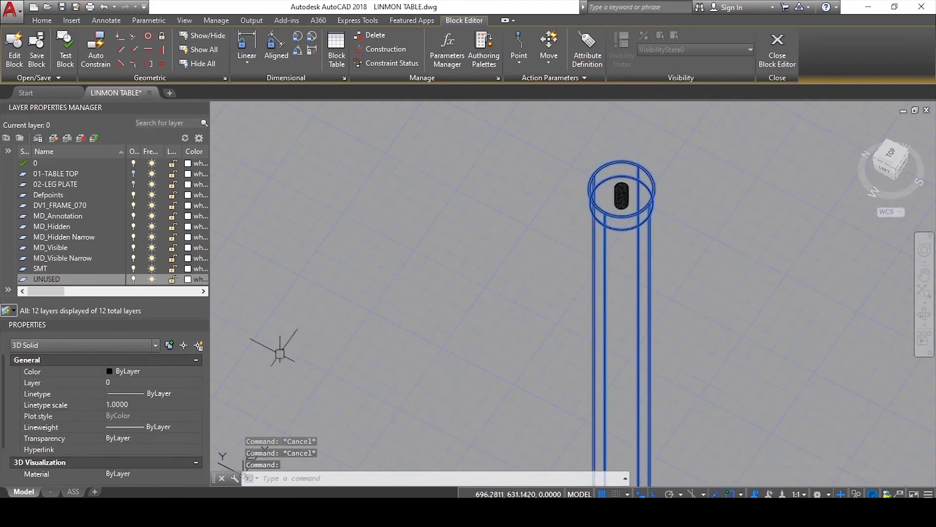
left_click(185, 374)
left_click(159, 403)
key("Escape")
Step: Set the colour of the threaded piece in the leg's upper end to Yellow
left_click(561, 161)
left_click(815, 311)
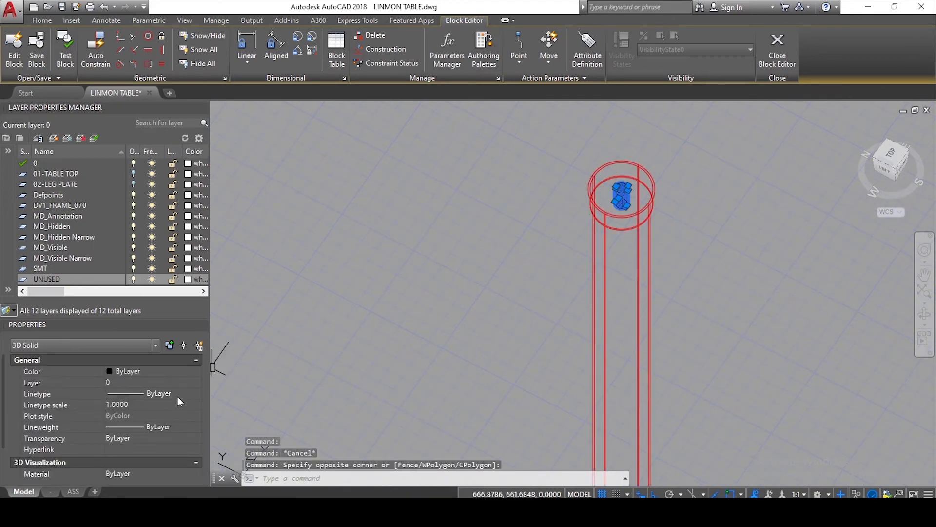
left_click(159, 378)
left_click(159, 414)
key("Escape")
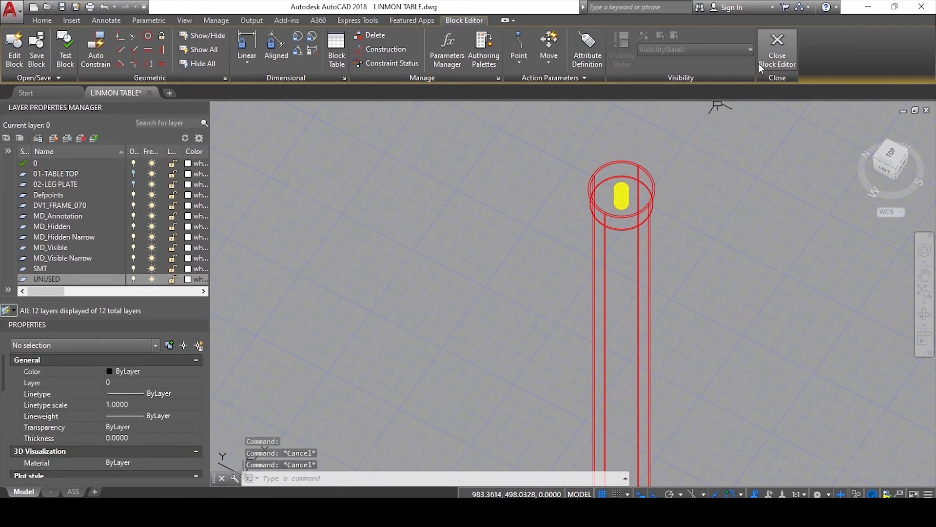
Step: Save the colour changes to the LEG block and close the Block Editor
left_click(777, 54)
left_click(465, 236)
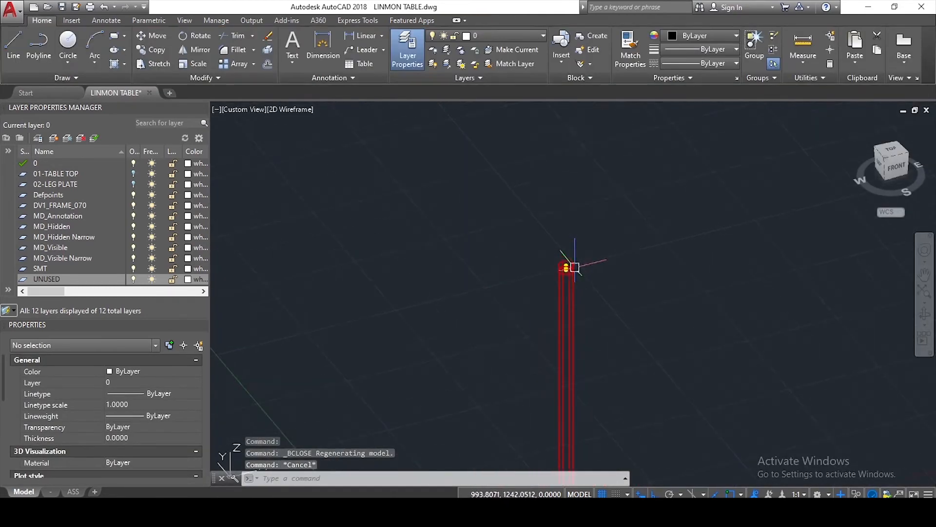
Step: Move the LEVELING STAND block from the centre of its thread's lower end to the centre of the hole in the leg's lower end
left_click(610, 407)
scroll(620, 403, "up", 6)
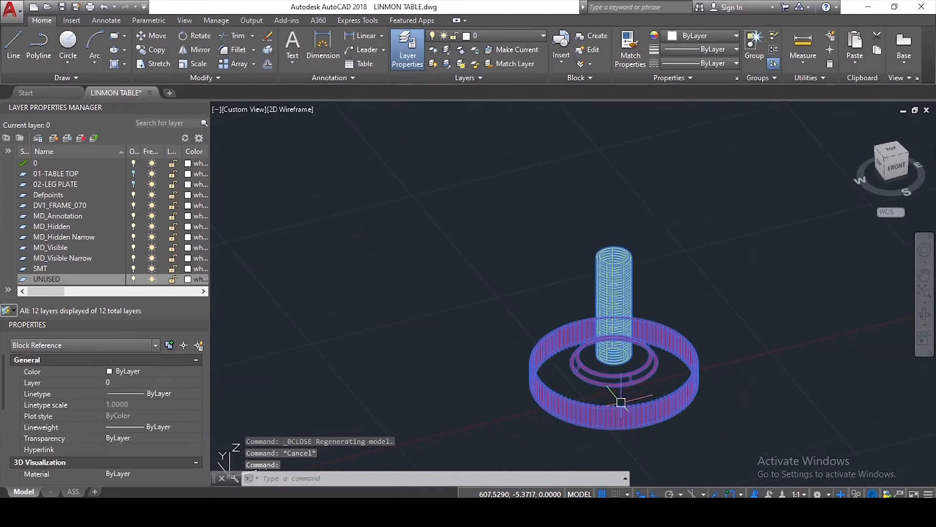
type("m")
key("Return")
scroll(624, 382, "down", 6)
scroll(622, 377, "up", 8)
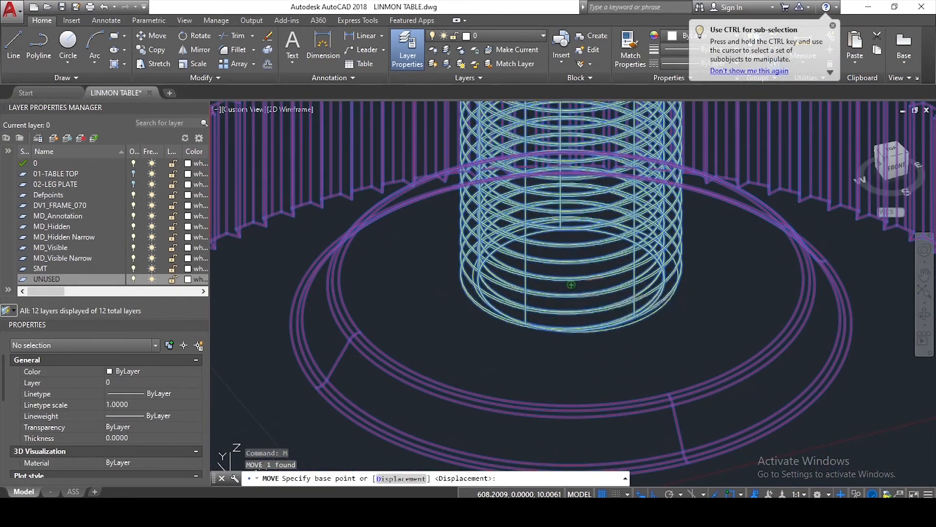
left_click(571, 285)
scroll(571, 284, "down", 8)
scroll(634, 234, "up", 7)
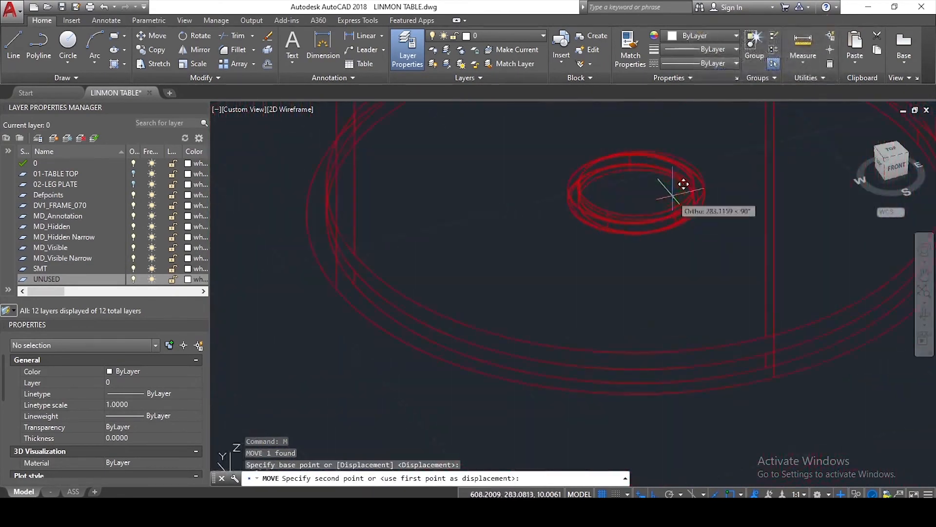
scroll(675, 192, "up", 2)
left_click(616, 203)
scroll(617, 204, "down", 10)
key("Escape")
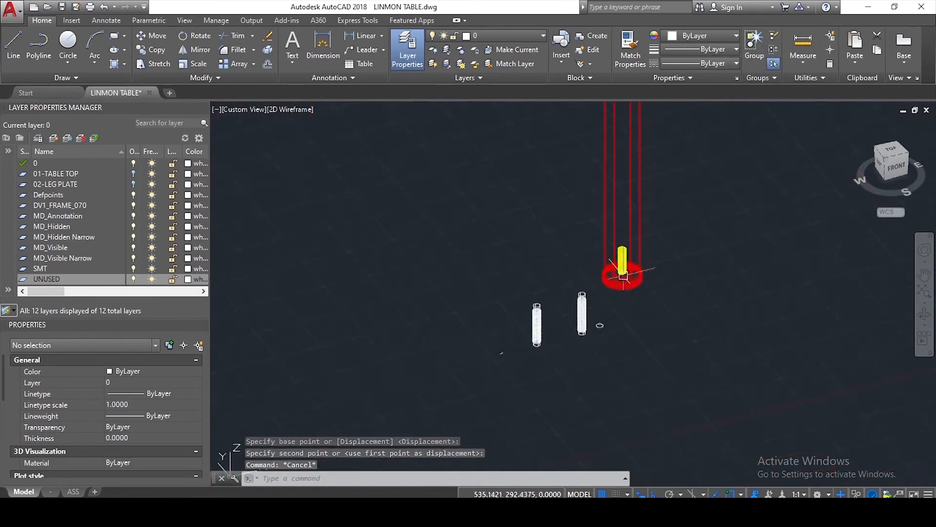
key("Escape")
Step: Switch to the Front view at the leg's lower end and align the UCS with the current view
scroll(629, 141, "up", 2)
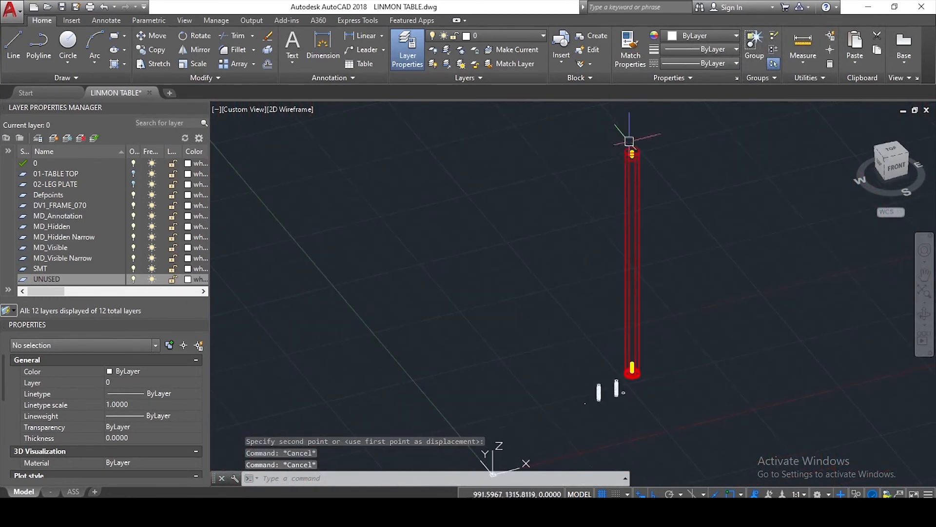
left_click(894, 176)
scroll(361, 364, "up", 8)
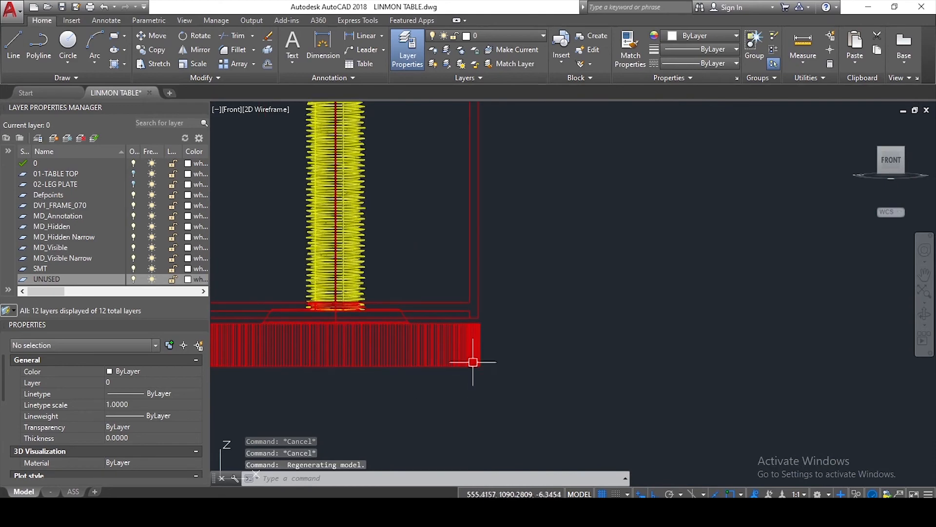
left_click(473, 362)
scroll(462, 330, "up", 2)
middle_click_drag(463, 330, 581, 318)
key("Escape")
key("Escape")
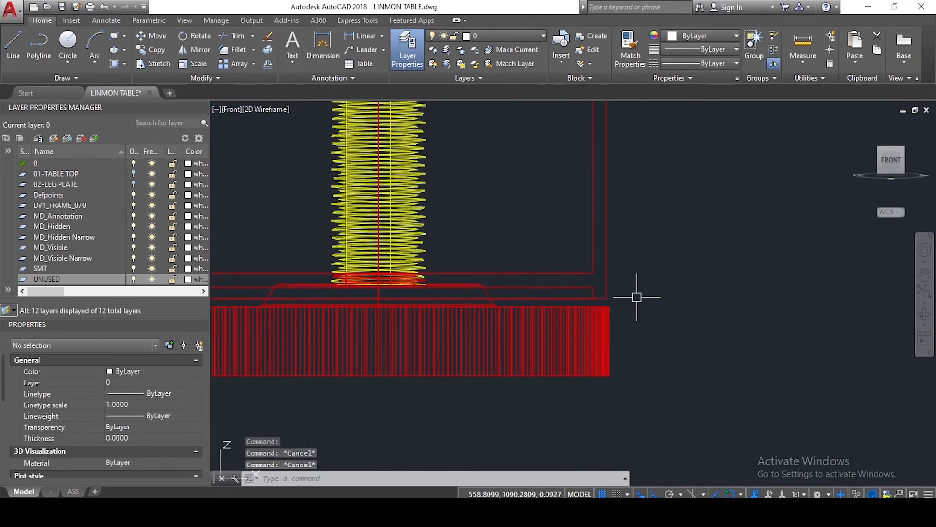
scroll(637, 297, "up", 2)
type("UCS")
key("Return")
type("V")
key("Return")
key("Escape")
Step: Add a vertical linear dimension across the gap between the leg's lower edge and the leveling stand's upper edge
type("D")
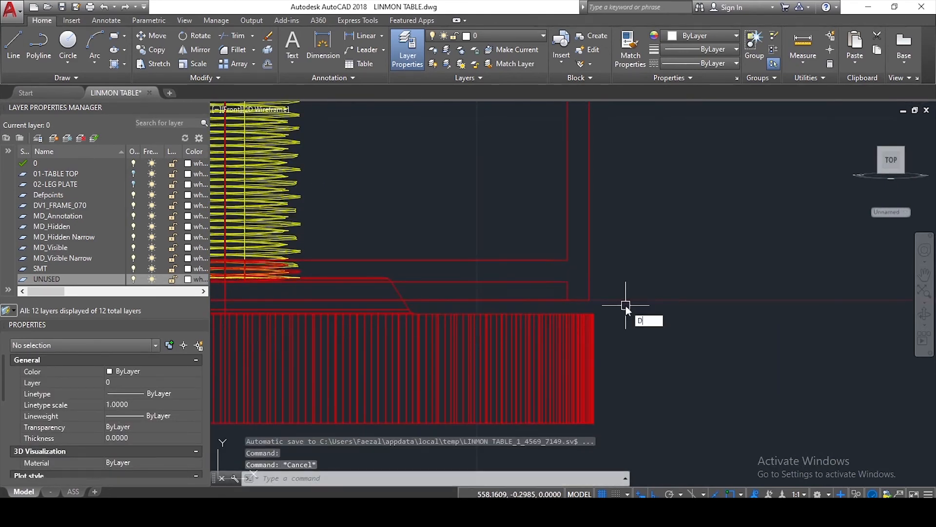
type("IMLI")
key("Return")
scroll(594, 297, "up", 2)
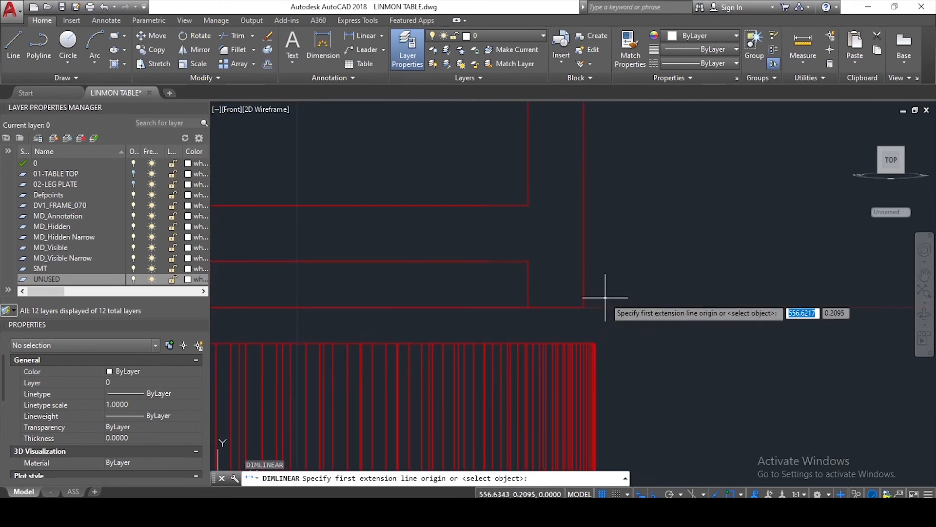
left_click(557, 308)
scroll(599, 349, "up", 2)
left_click(556, 338)
scroll(554, 293, "down", 5)
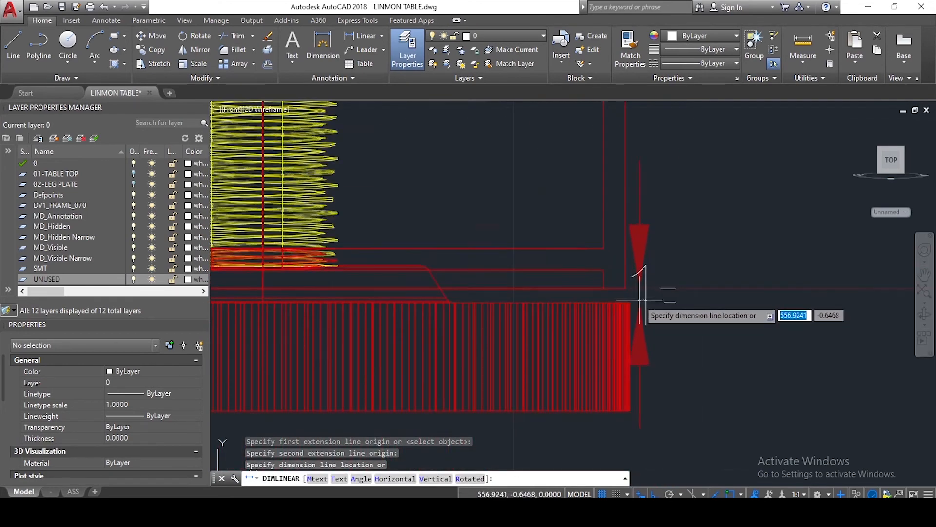
left_click(695, 319)
key("Escape")
Step: Move the leveling stand up between the dimension's extension lines so that it meets the leg's lower edge
scroll(694, 318, "up", 5)
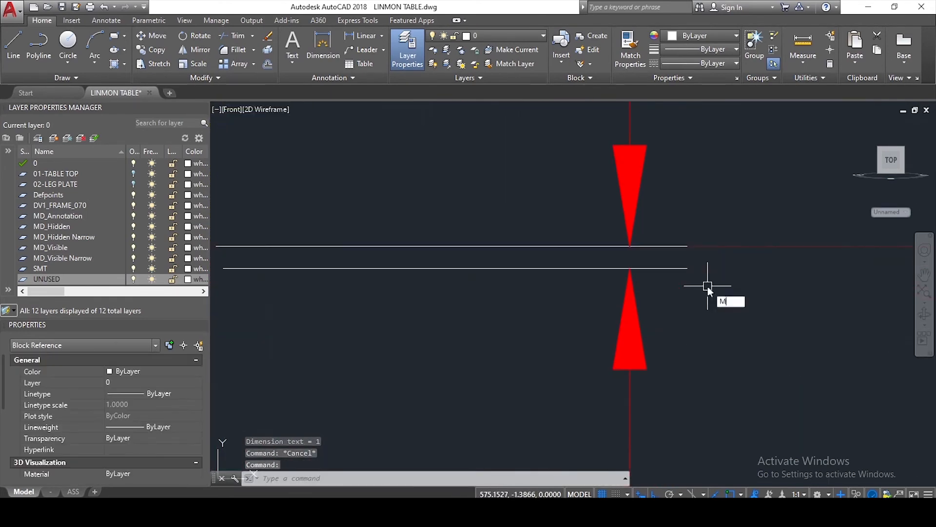
type("M")
key("Return")
left_click(687, 268)
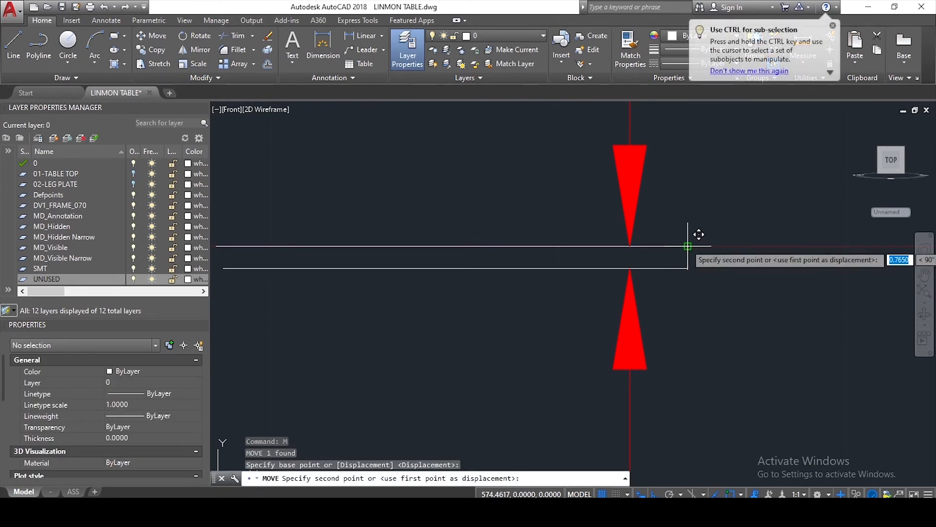
left_click(688, 245)
scroll(686, 259, "down", 5)
key("Escape")
Step: Delete the vertical dimension beside the leveling stand
left_click(708, 201)
left_click(652, 293)
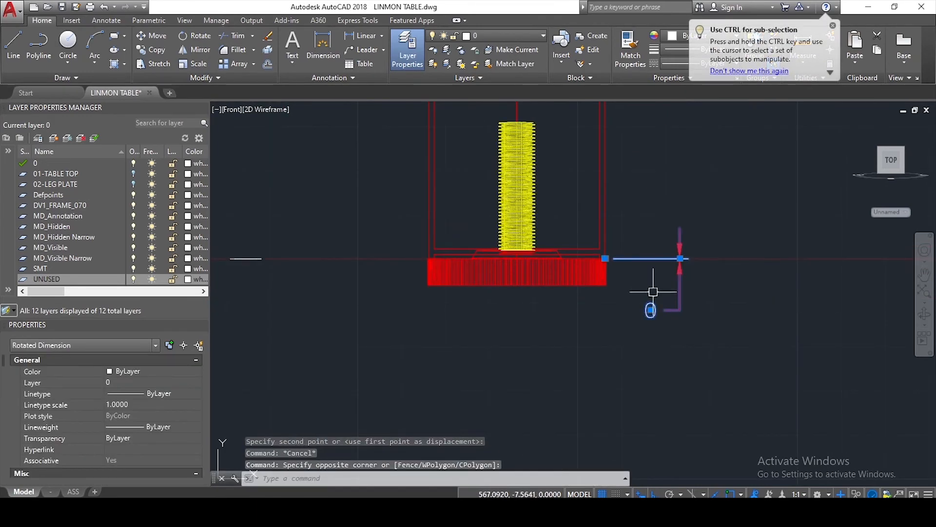
key("Delete")
key("Escape")
Step: Move the leveling stand down 0.1 to leave a small clearance below the leg
scroll(623, 283, "up", 6)
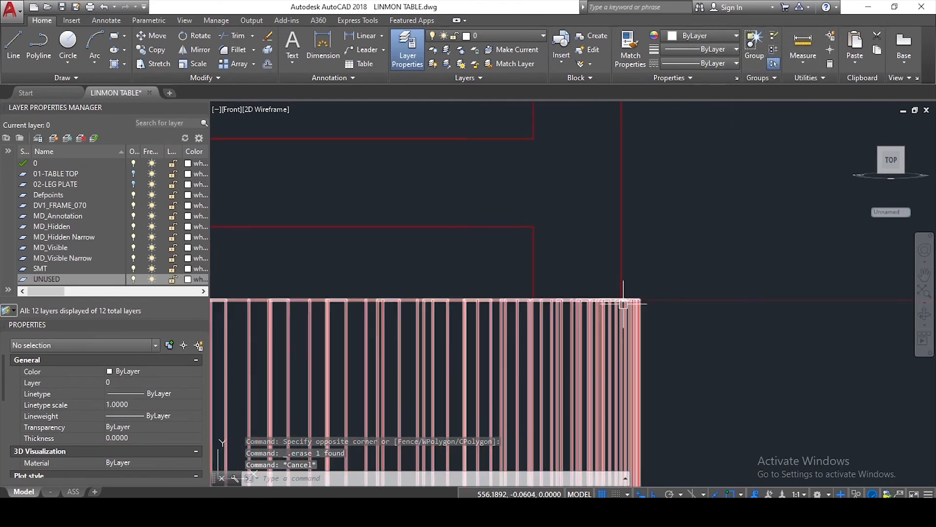
left_click(625, 301)
type("m")
key("Return")
left_click(717, 271)
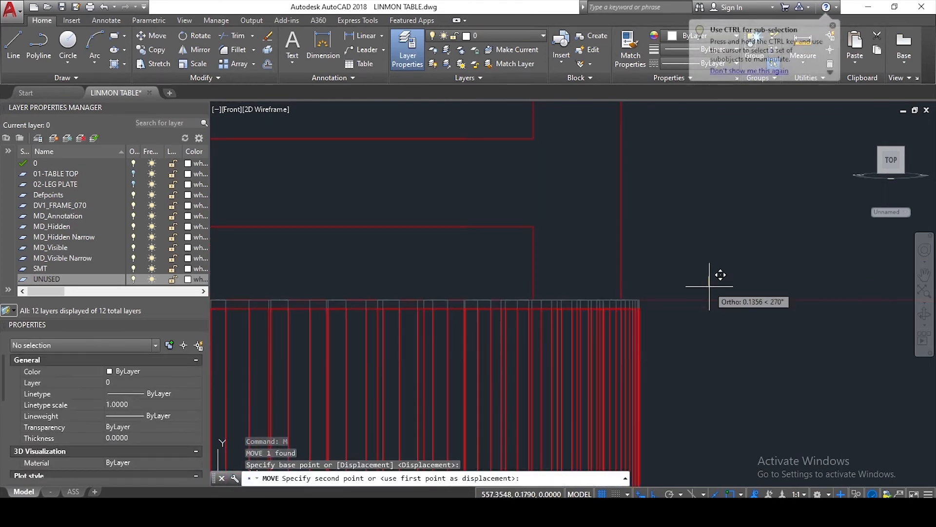
left_click(713, 280)
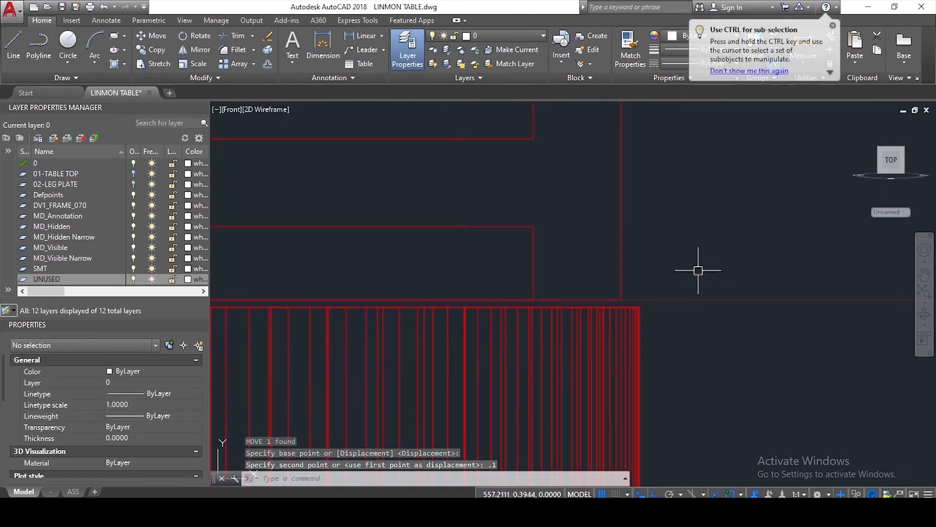
Step: Open the LEG block in the Block Editor and show the leg's lower end in a 3D view
double_click(622, 264)
left_click(656, 316)
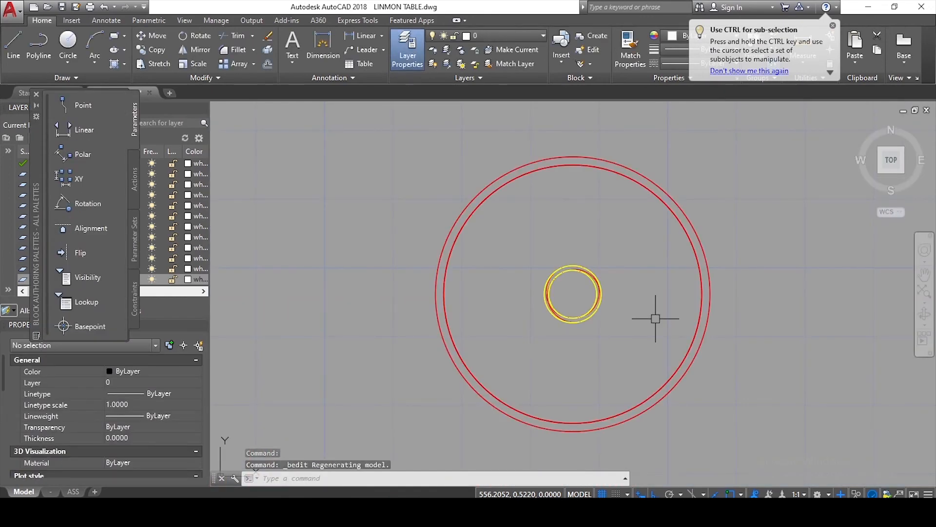
middle_click_drag(669, 335, 692, 316, "shift")
scroll(694, 315, "down", 4)
scroll(698, 434, "up", 5)
middle_click_drag(694, 479, 673, 431)
scroll(700, 397, "up", 5)
scroll(699, 396, "up", 3)
scroll(671, 357, "down", 5)
scroll(673, 431, "up", 5)
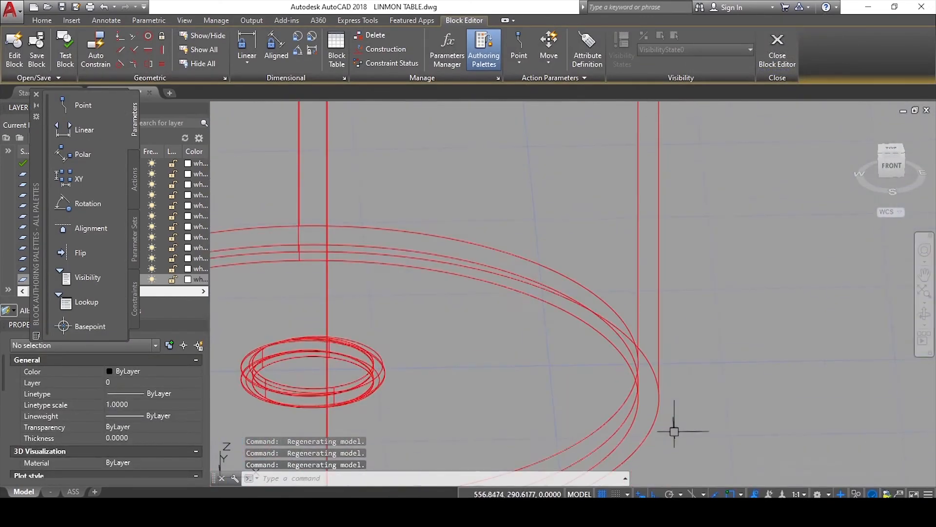
Step: Try a 0.1 radius fillet on the outer and inner edges of the leg's lower rim and undo it
type("f")
key("Return")
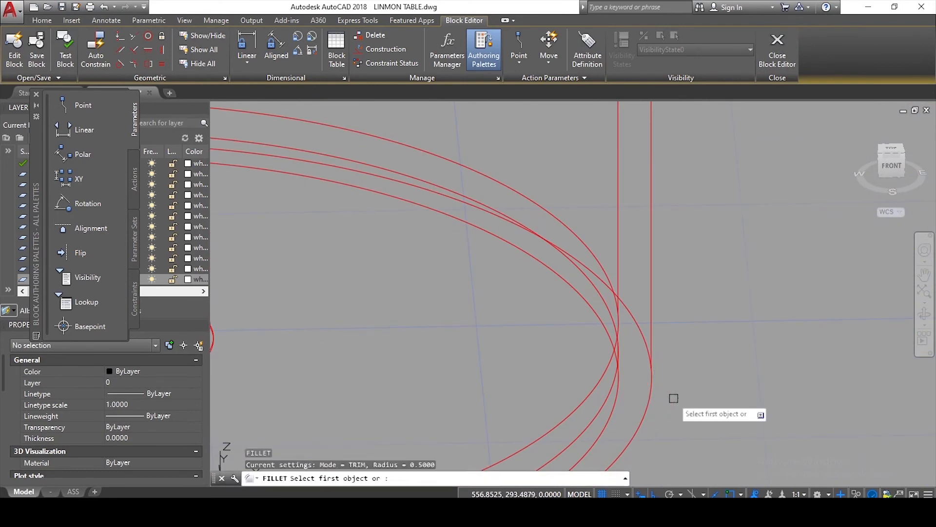
type("r")
key("Return")
type(".1")
key("Return")
left_click(650, 386)
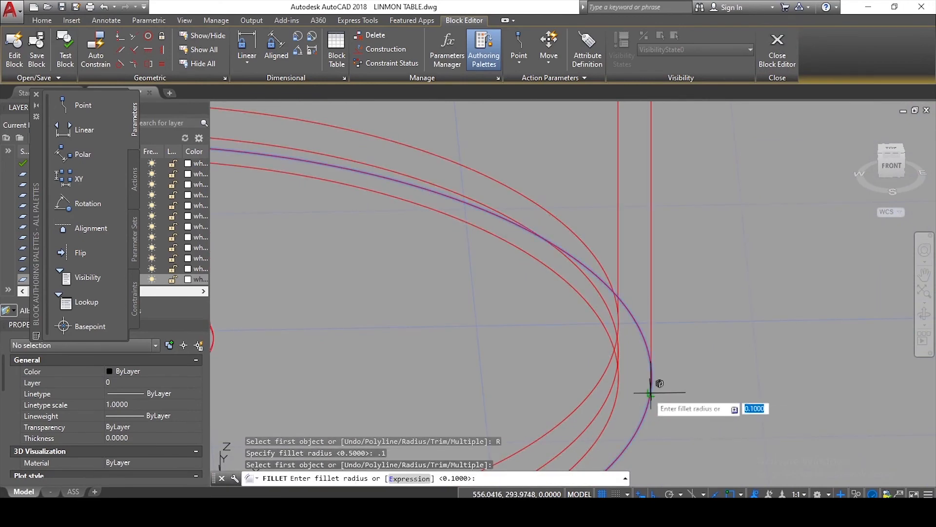
key("Return")
key("Return")
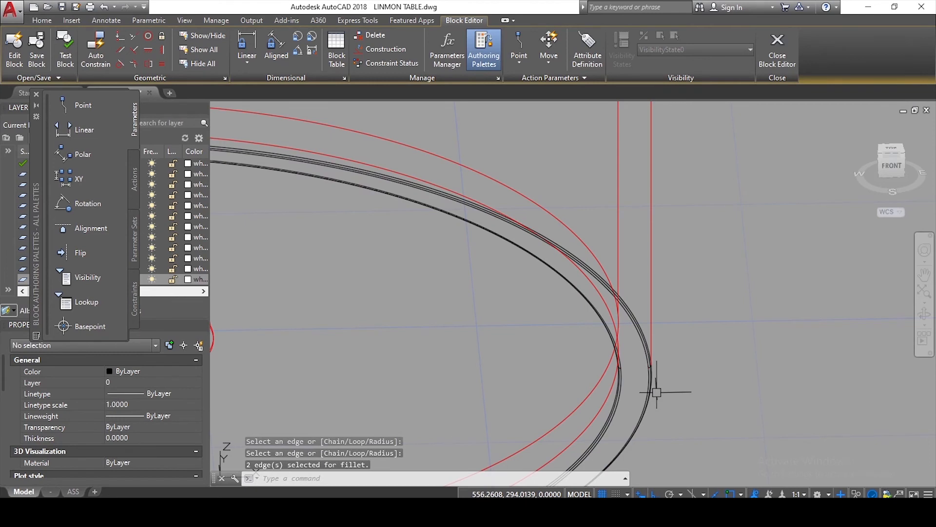
key("ctrl+z")
Step: Fillet the outer and inner edges of the leg's lower rim with a radius of 0.2
type("f")
key("Return")
type("r")
key("Return")
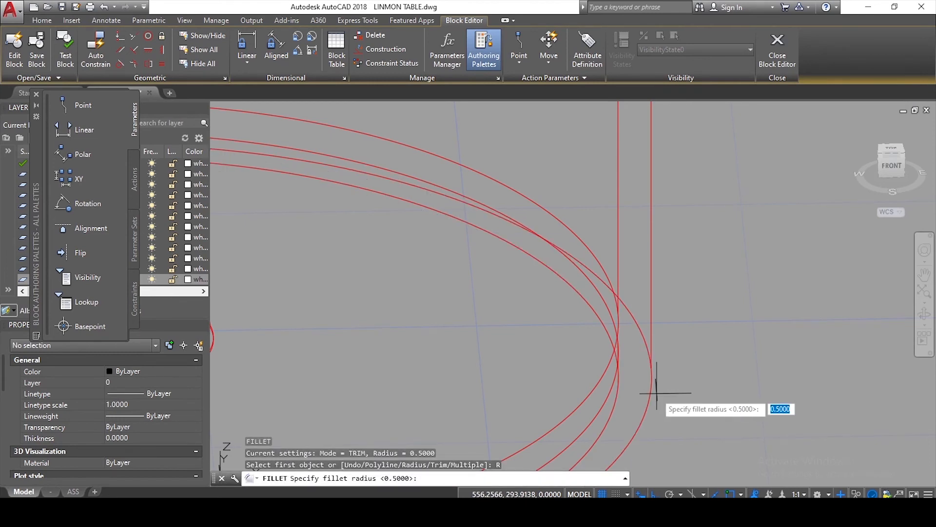
type(".2")
key("Return")
left_click(652, 390)
key("Return")
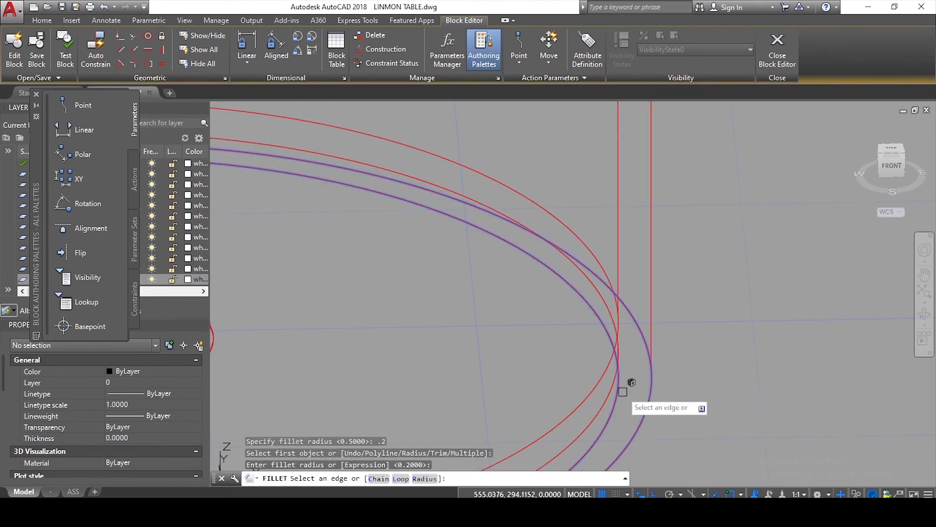
left_click(620, 392)
key("Return")
key("Escape")
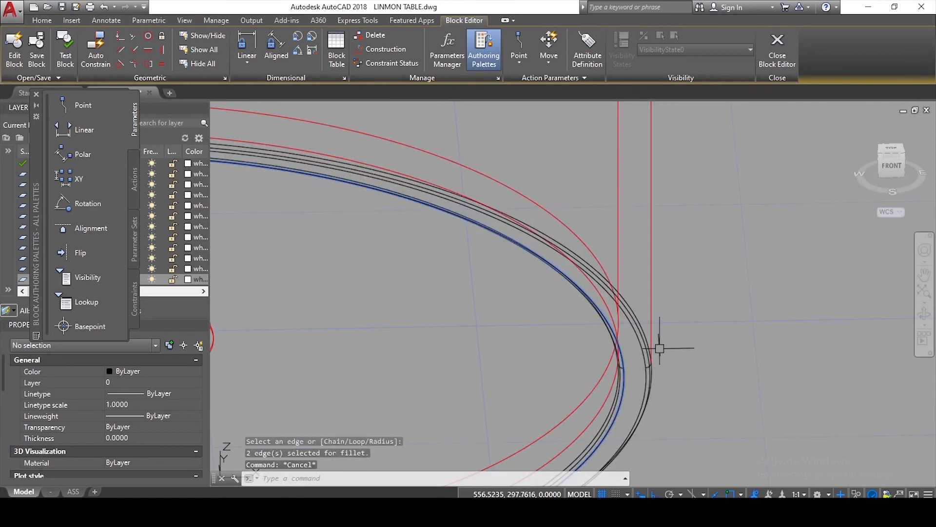
Step: Reapply Red to the leg tube by switching to another colour and back, so the lower fillet faces take the colour
key("Escape")
left_click(649, 351)
key("Escape")
left_click(665, 348)
left_click(606, 411)
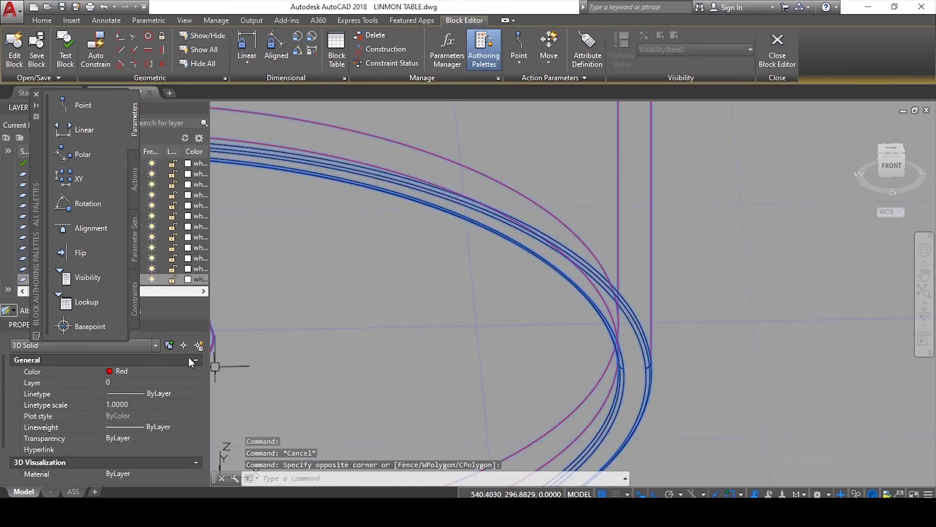
left_click(135, 369)
left_click(134, 392)
left_click(138, 371)
left_click(139, 404)
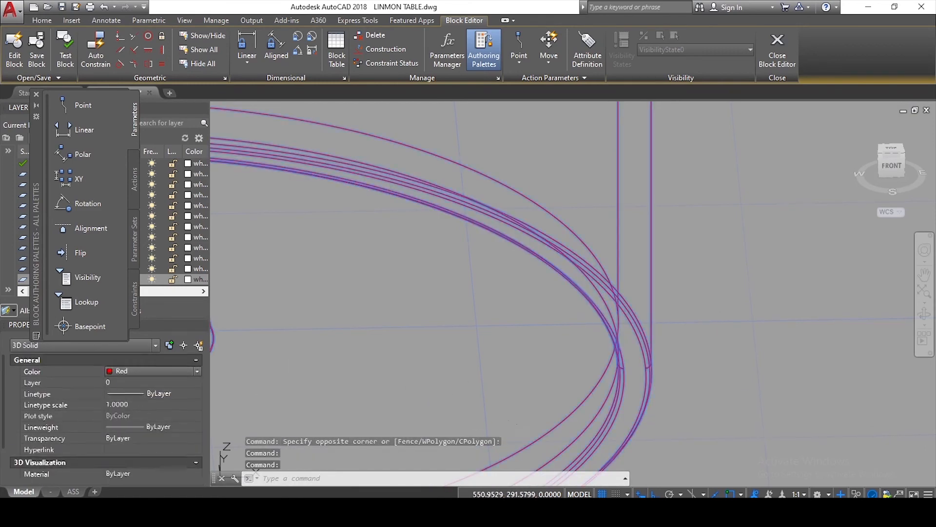
key("Escape")
key("Escape")
Step: Fillet the outer and inner edges of the leg's upper rim with a radius of 0.2
scroll(560, 369, "down", 10)
scroll(583, 226, "up", 10)
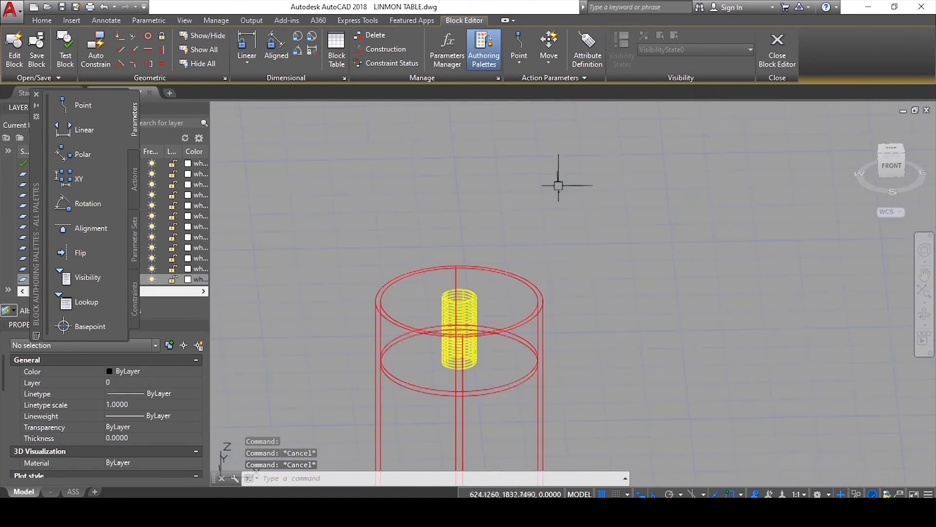
type("f")
key("Return")
type("r")
key("Return")
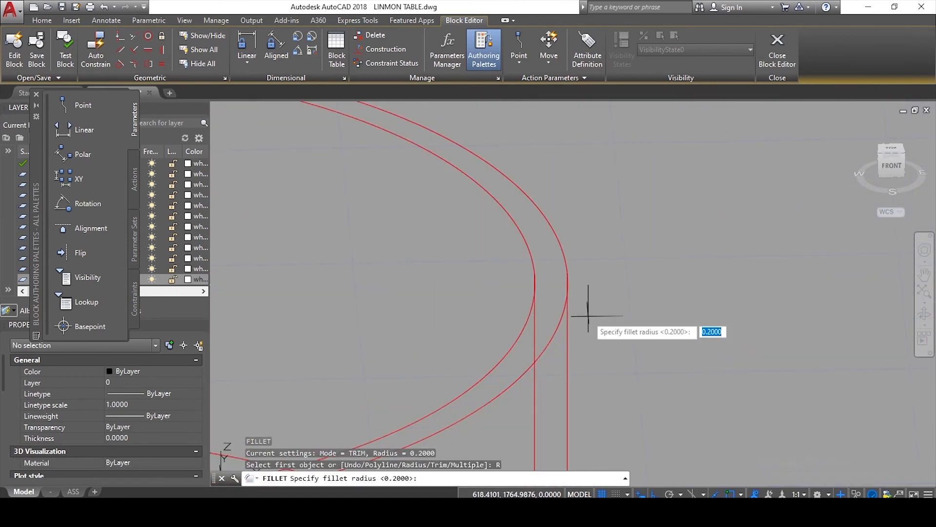
key("Return")
scroll(565, 307, "down", 3)
left_click(545, 287)
key("Return")
scroll(545, 286, "down", 5)
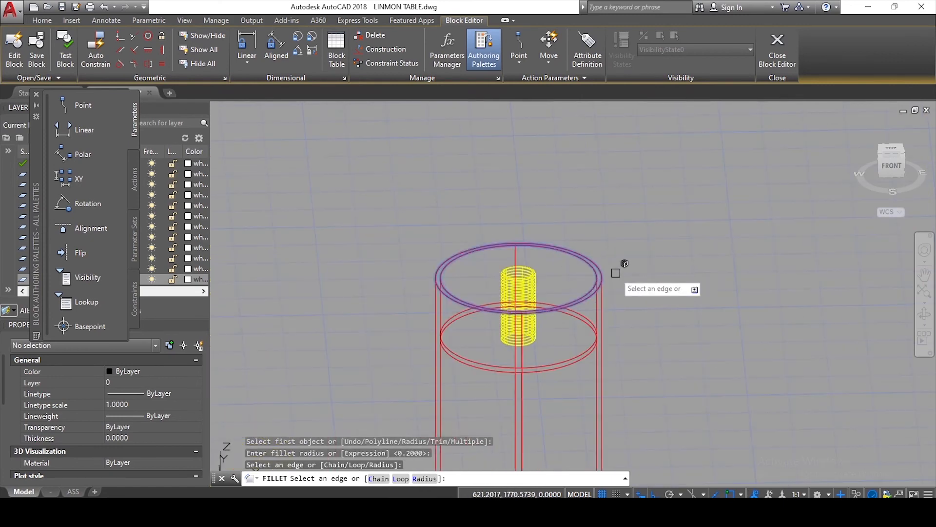
key("Return")
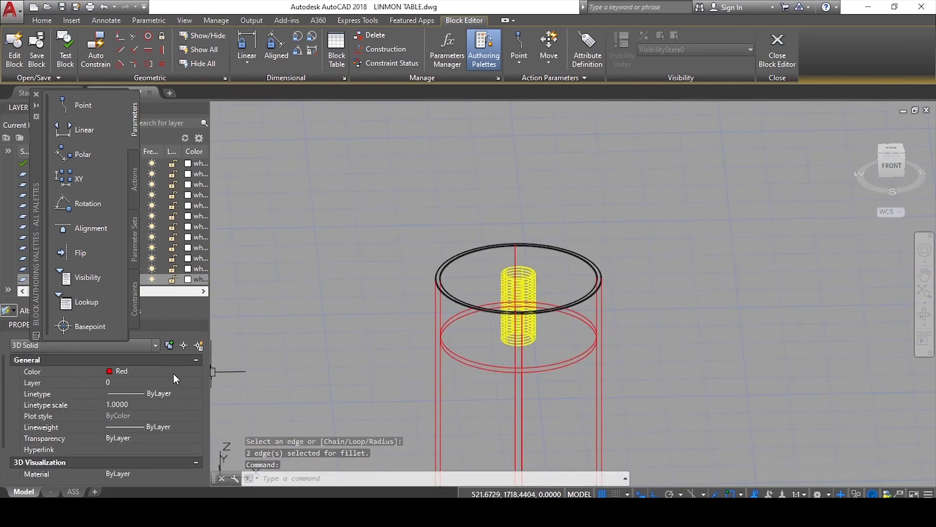
Step: Reapply Red to the leg tube by switching to another colour and back, so the upper fillet faces take the colour
key("Escape")
left_click(681, 216)
left_click(568, 341)
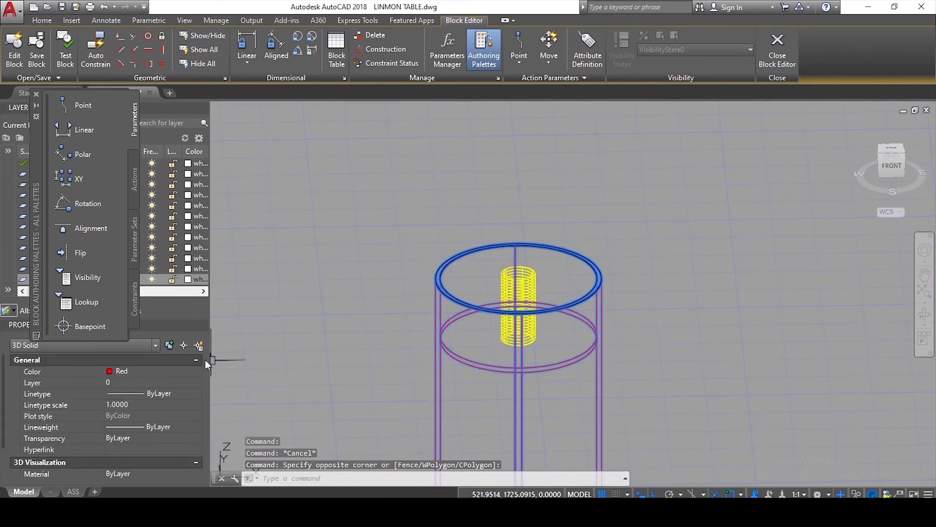
left_click(170, 372)
left_click(137, 425)
left_click(133, 373)
left_click(141, 403)
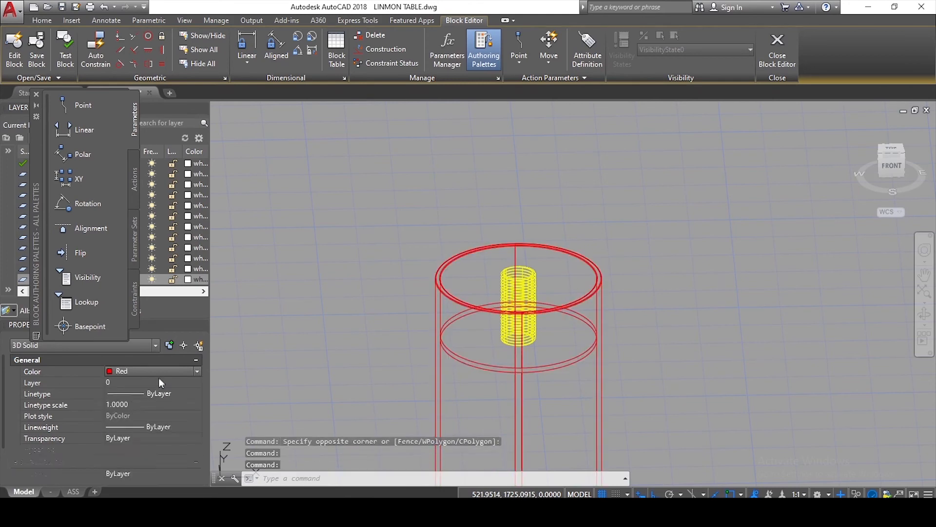
key("Escape")
key("Escape")
Step: Close the Block Editor with the LEG block's changes saved, and restore the World UCS in a 3D view
left_click(481, 234)
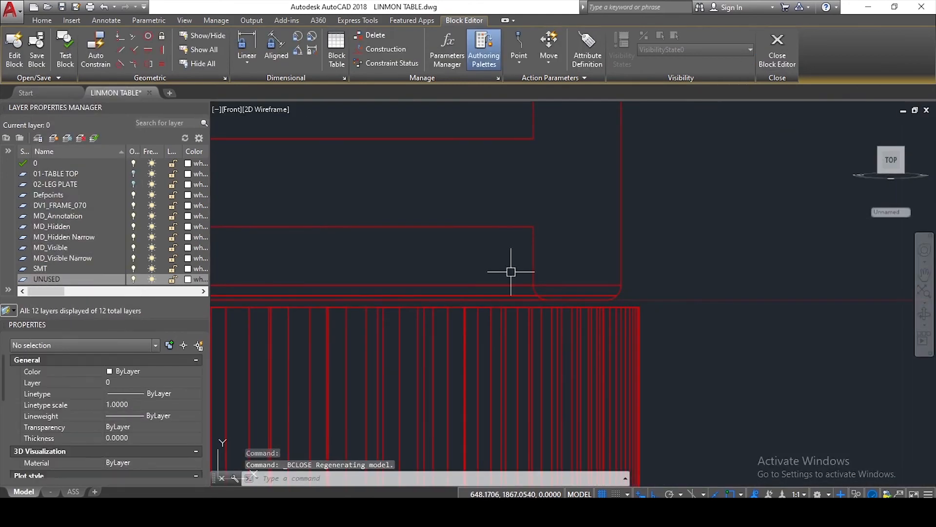
key("Escape")
middle_click_drag(636, 301, 604, 288, "shift")
left_click(890, 212)
left_click(880, 224)
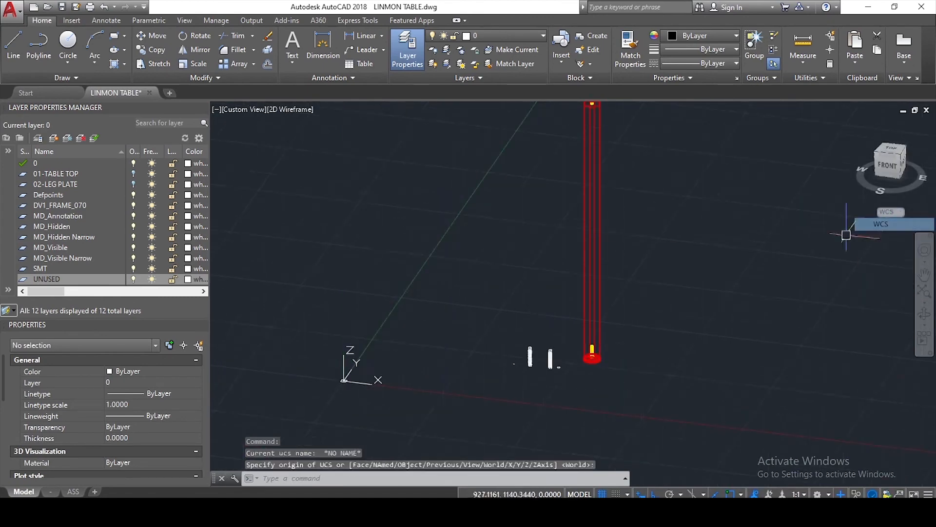
Step: Switch the viewport's visual style from 2D Wireframe to Realistic to shade the leg assembly
scroll(656, 210, "up", 4)
key("Escape")
key("Escape")
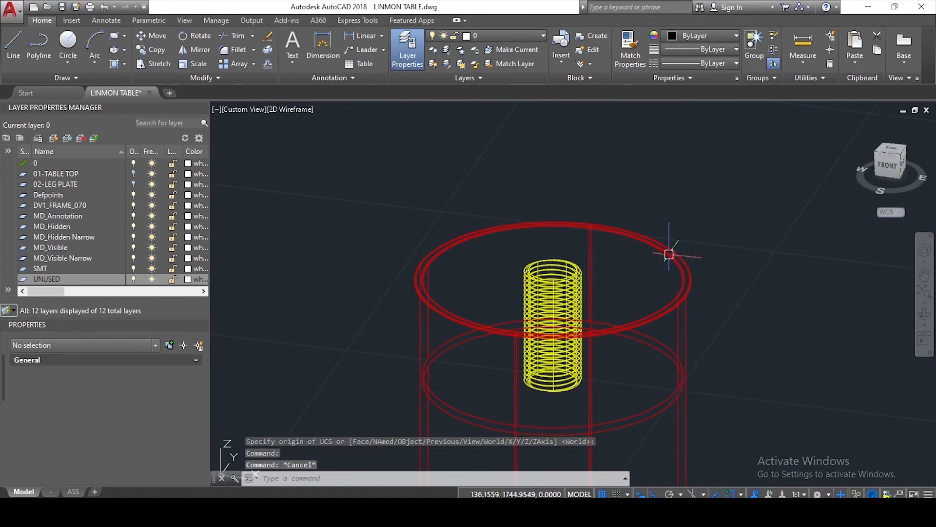
left_click(289, 109)
left_click(304, 180)
scroll(616, 263, "down", 6)
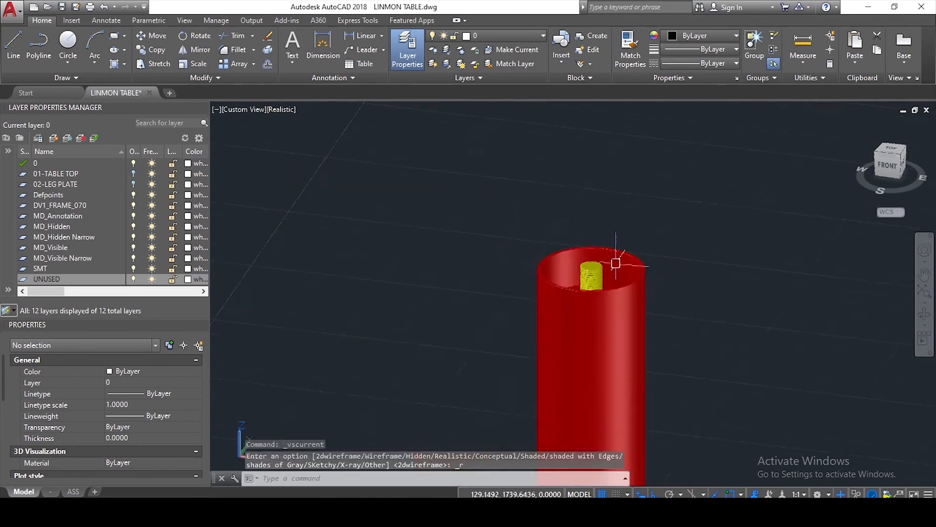
Step: Open the LEVELING STAND block at the leg's lower end in the Block Editor
mouse_move(605, 274)
middle_mouse_down("shift")
mouse_move(654, 330)
mouse_move(660, 291)
mouse_move(796, 250)
middle_mouse_up("shift")
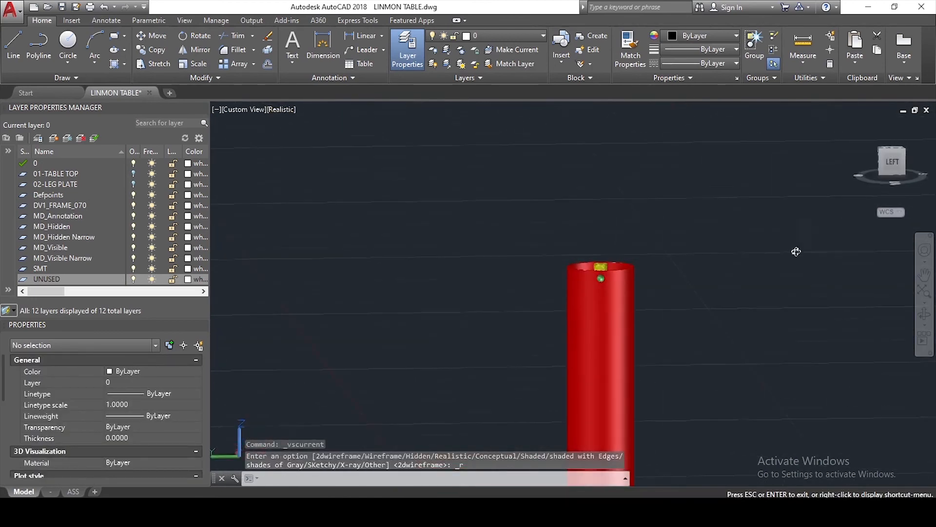
scroll(645, 265, "down", 9)
middle_click_drag(639, 451, 634, 468, "shift")
scroll(633, 468, "up", 5)
scroll(712, 318, "up", 6)
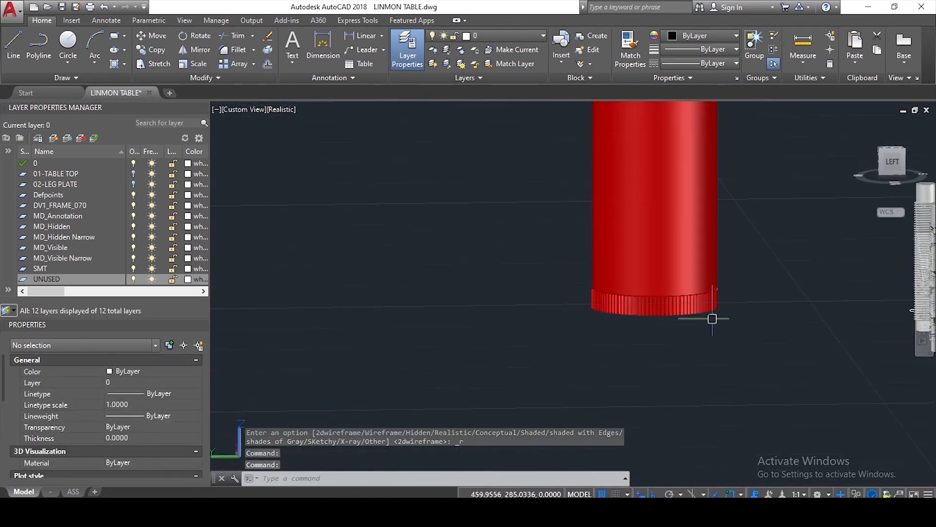
double_click(601, 366)
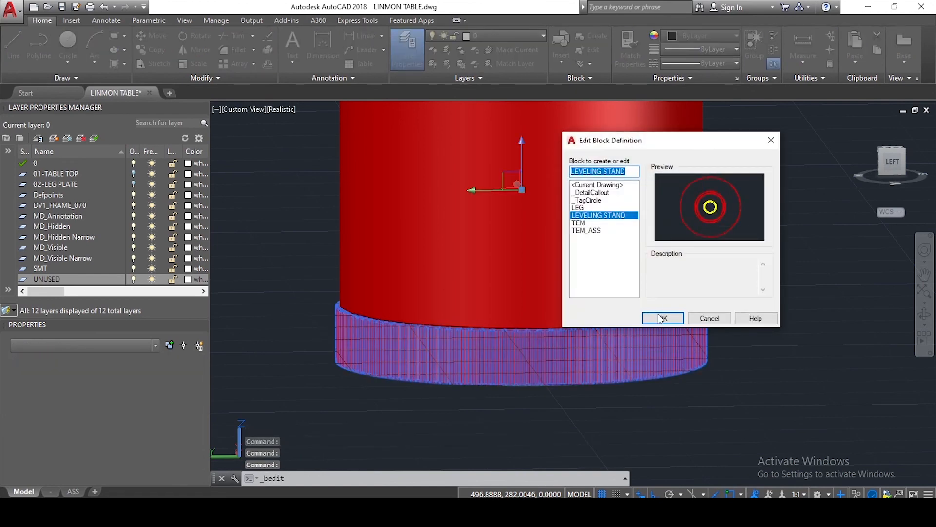
left_click(662, 316)
Step: Recolour the red foot solid of the leveling stand Green, then close the Block Editor with the changes saved
left_click(749, 313)
left_click(676, 363)
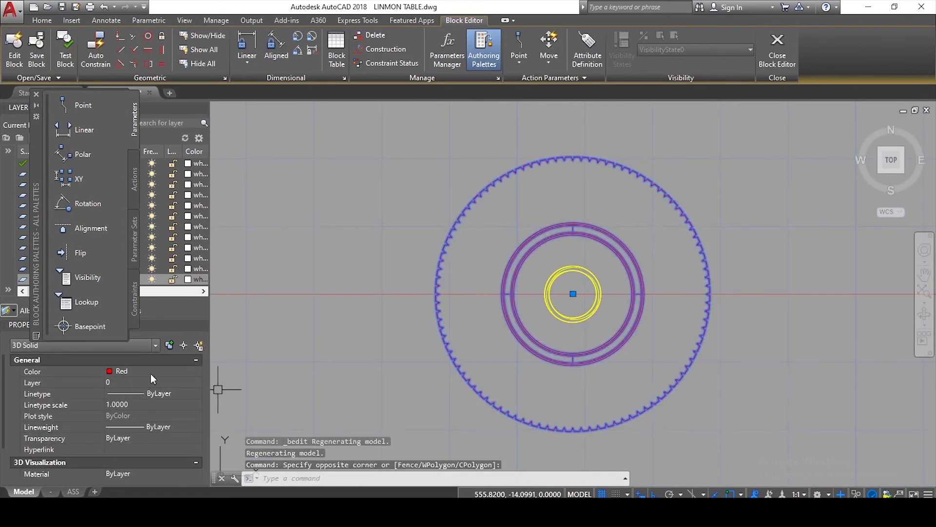
left_click(151, 372)
left_click(142, 420)
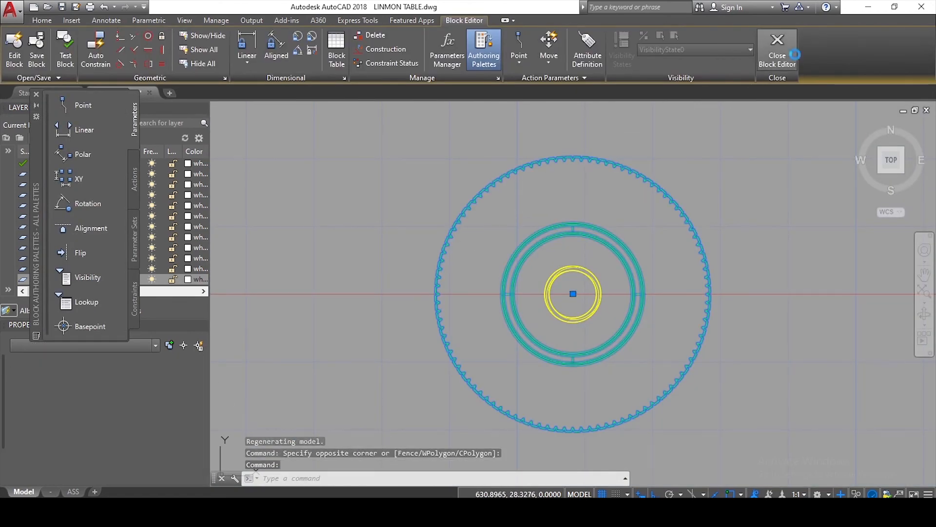
left_click(777, 51)
left_click(488, 229)
key("Escape")
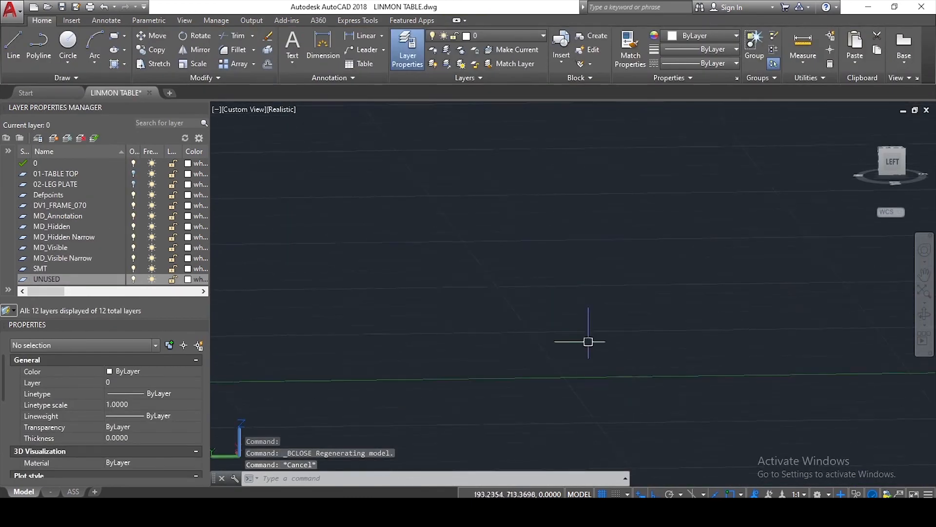
Step: Examine the shaded leg and leveling stand at both ends, including the inside of the tube's open upper rim
scroll(627, 330, "up", 5)
scroll(683, 361, "down", 5)
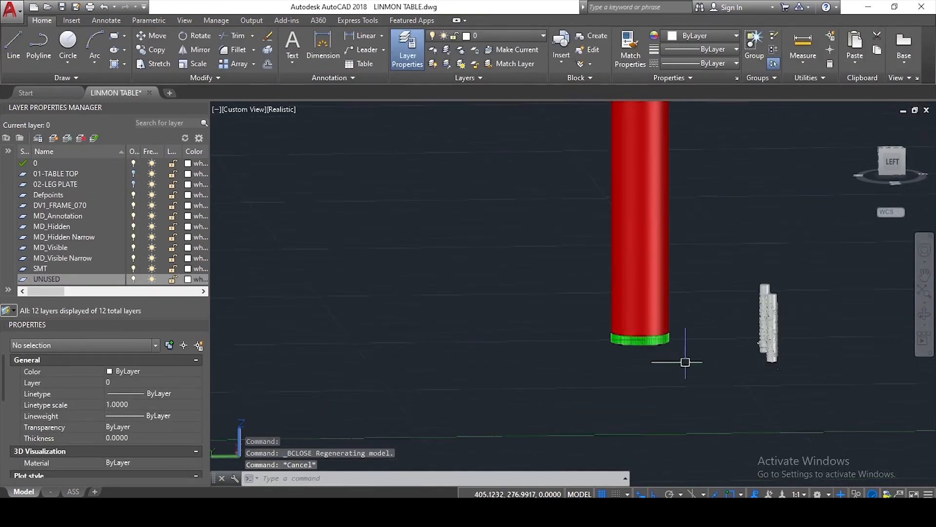
scroll(705, 354, "up", 5)
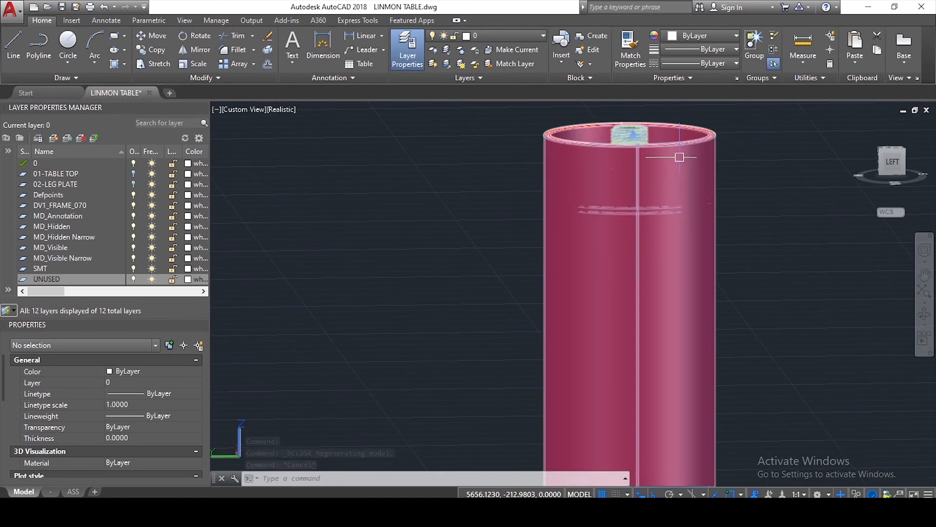
scroll(715, 234, "down", 2)
scroll(714, 234, "up", 2)
middle_click_drag(715, 234, 753, 310, "shift")
scroll(674, 246, "down", 8)
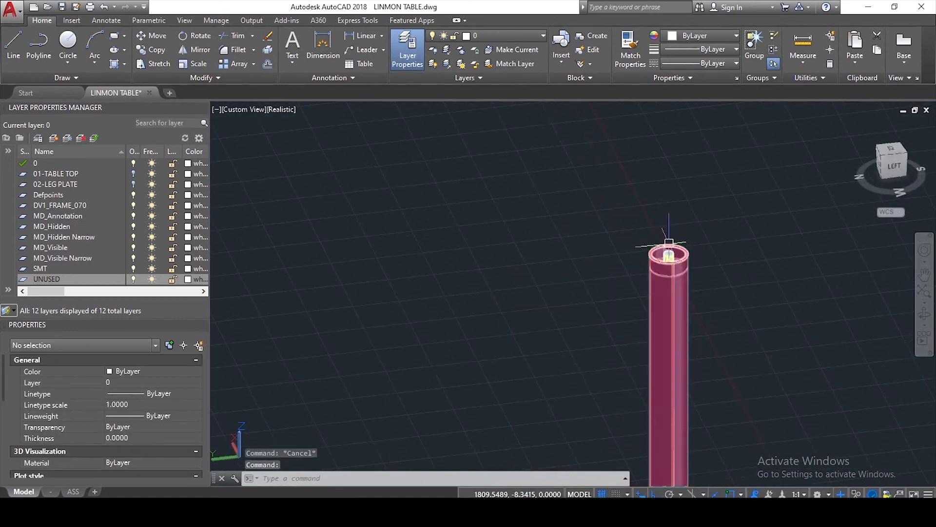
scroll(697, 255, "up", 3)
scroll(690, 261, "up", 2)
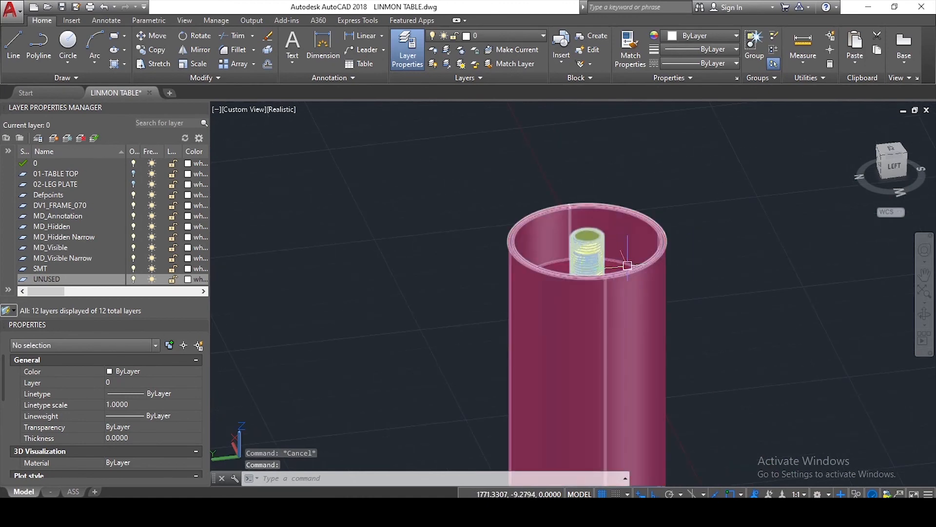
scroll(634, 267, "up", 2)
scroll(641, 270, "down", 5)
key("Escape")
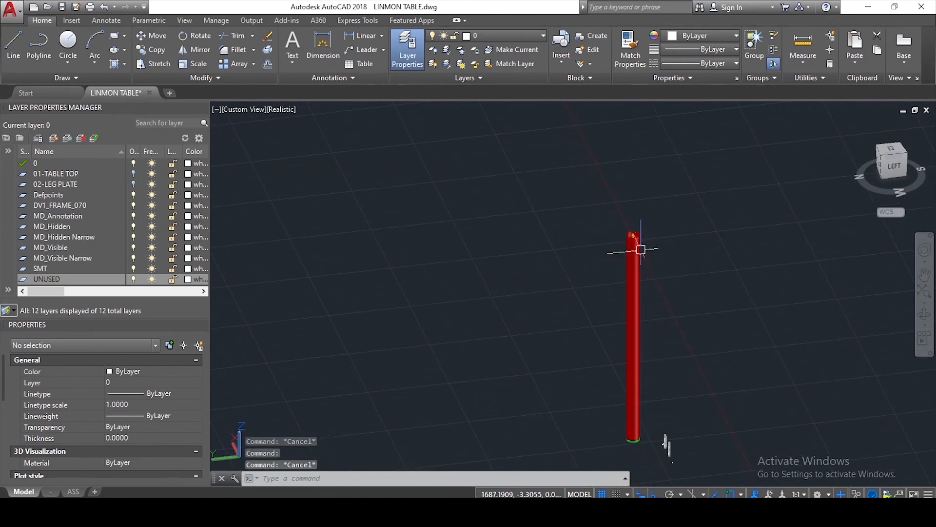
Step: Create a new layer named 03-LEG and turn it on
left_click(47, 184)
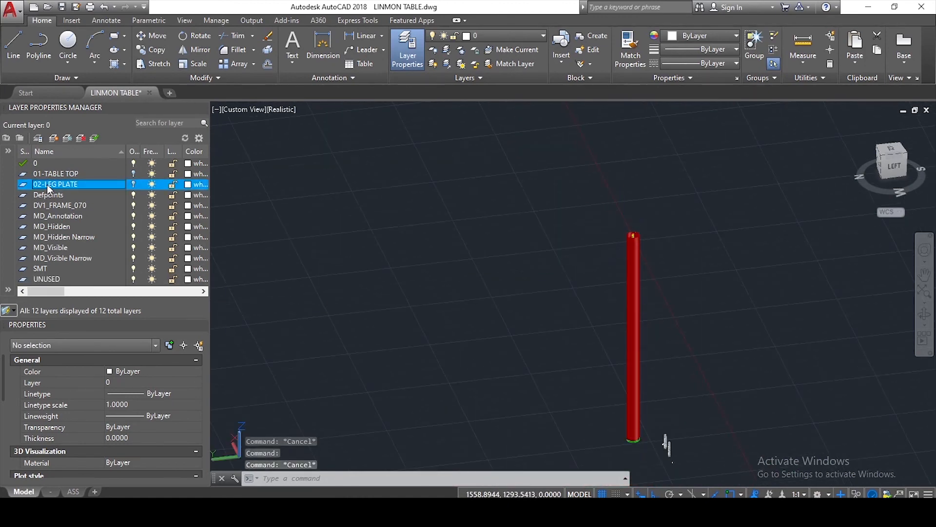
left_click(54, 139)
type("03-")
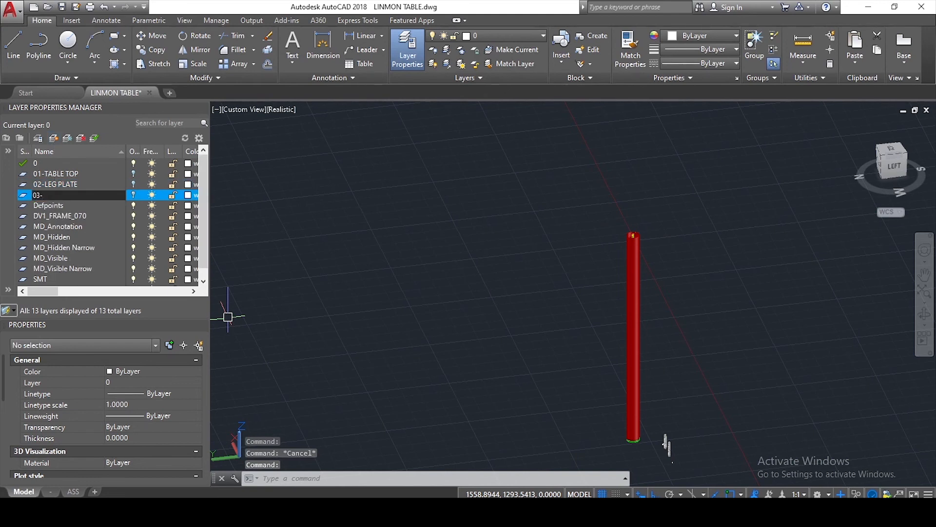
type("LEG")
key("Return")
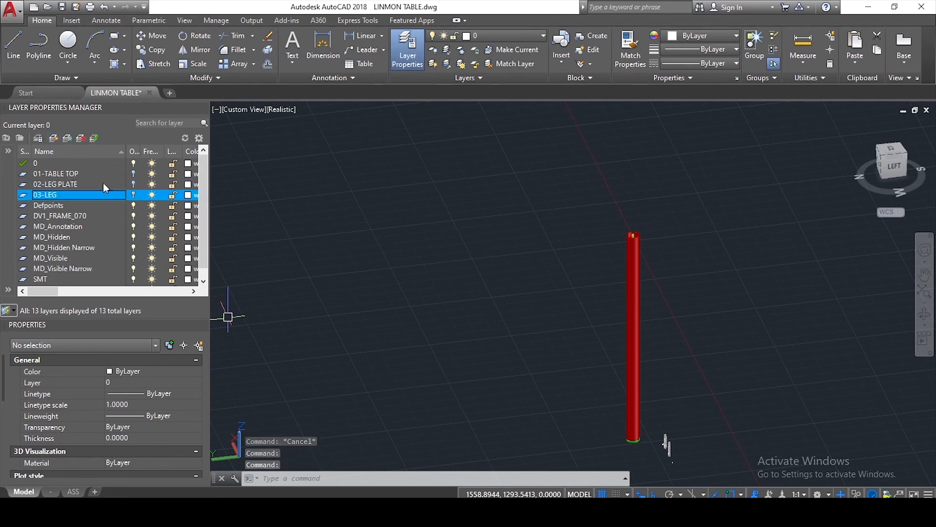
left_click(134, 195)
left_click(637, 191)
left_click(521, 333)
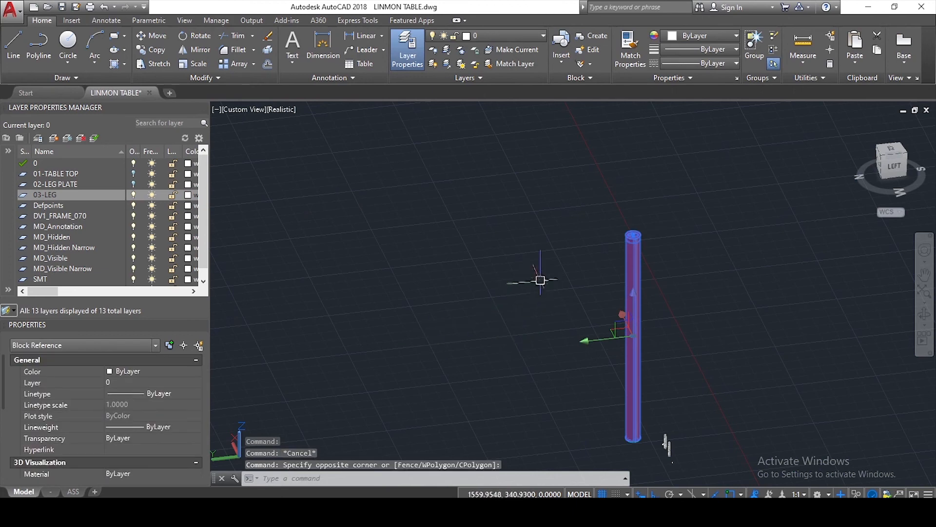
key("Escape")
Step: Assign both the leg and leveling stand block references to layer 03-LEG
scroll(639, 442, "up", 5)
left_click(697, 375)
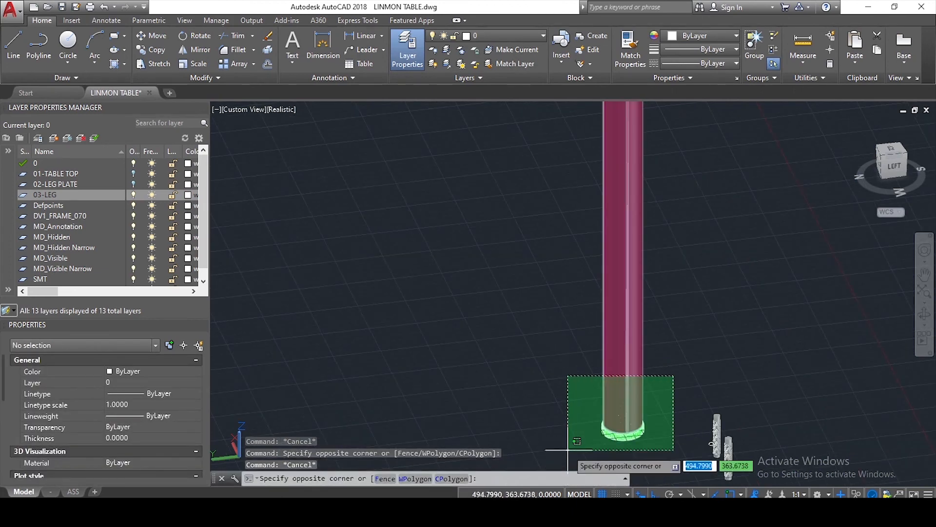
left_click(565, 475)
left_click(145, 380)
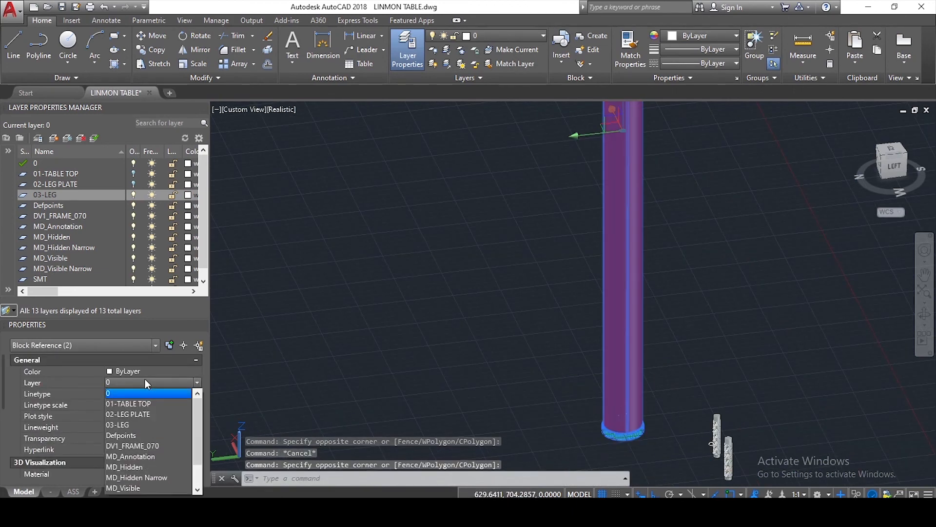
key("Down")
key("Down")
key("Down")
key("Return")
key("Escape")
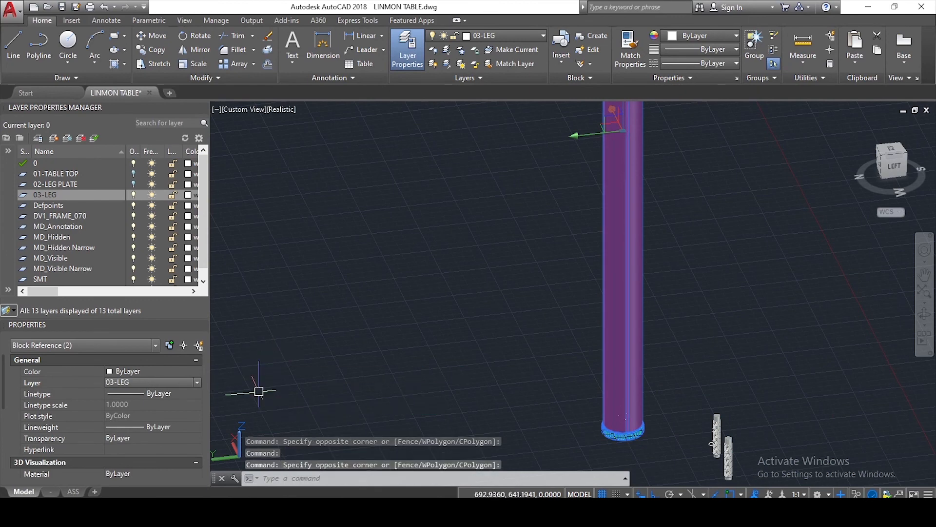
key("Escape")
Step: Turn off the UNUSED layer, toggling 03-LEG off and back on to check the layer assignments
scroll(522, 322, "down", 4)
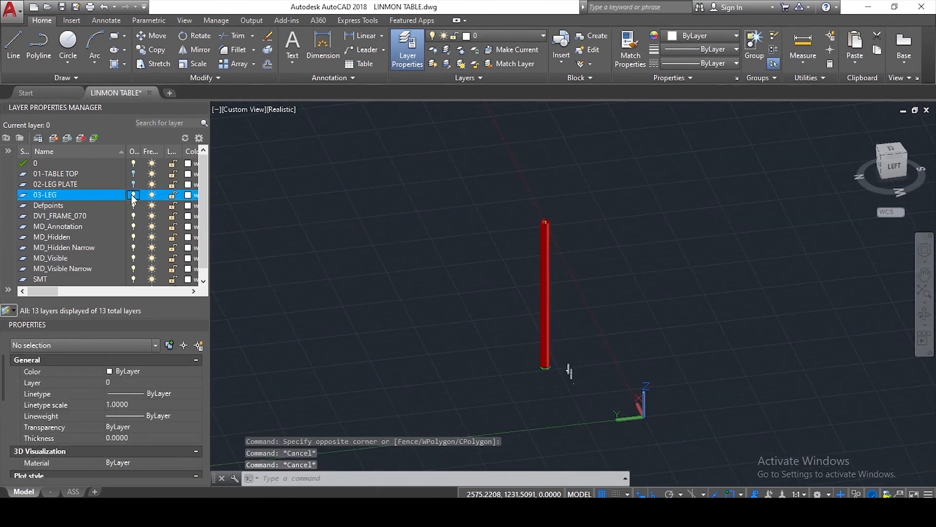
left_click(133, 195)
scroll(134, 282, "down", 1)
left_click(134, 279)
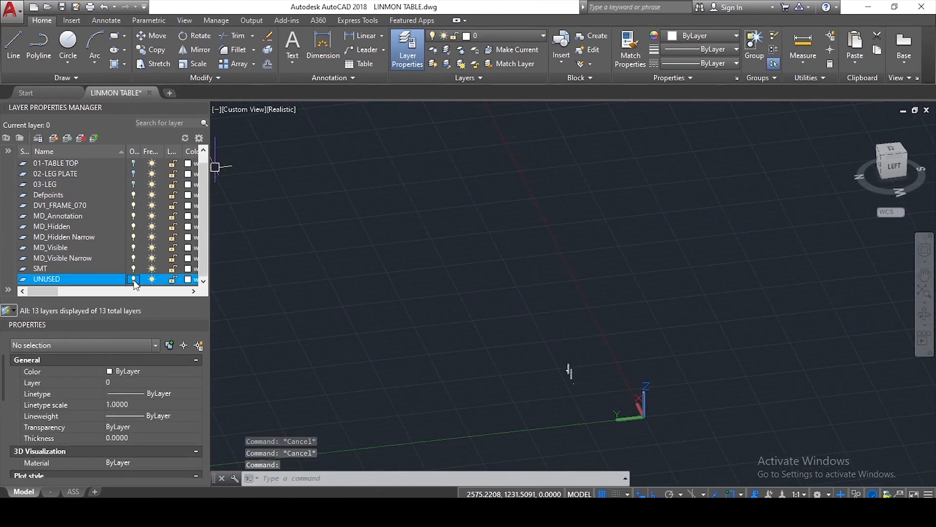
left_click(133, 184)
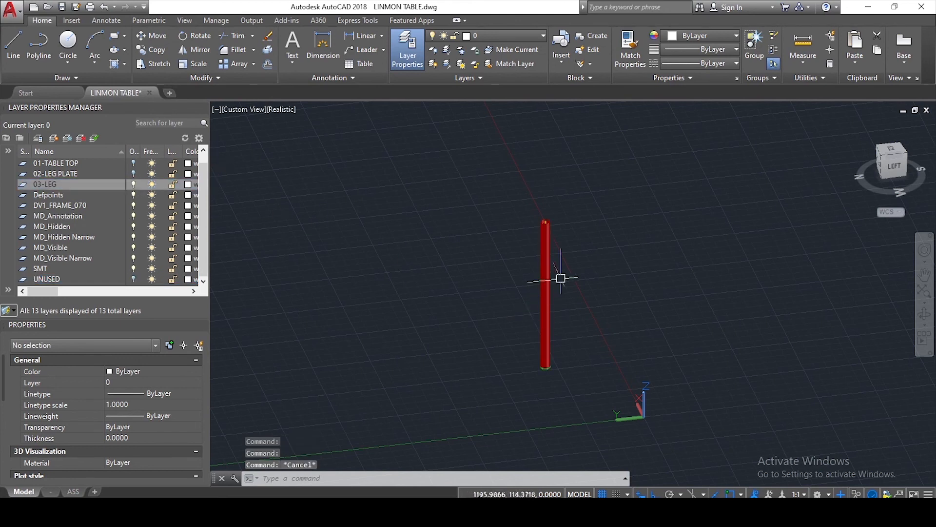
left_click(547, 198)
key("Escape")
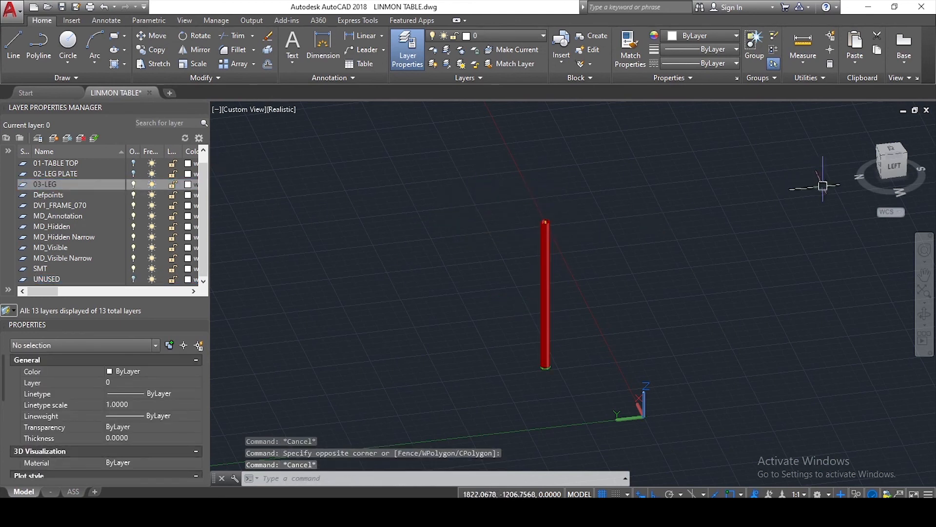
Step: Restore the home view in parallel projection with the World UCS, and save the drawing
left_click(891, 206)
key("Escape")
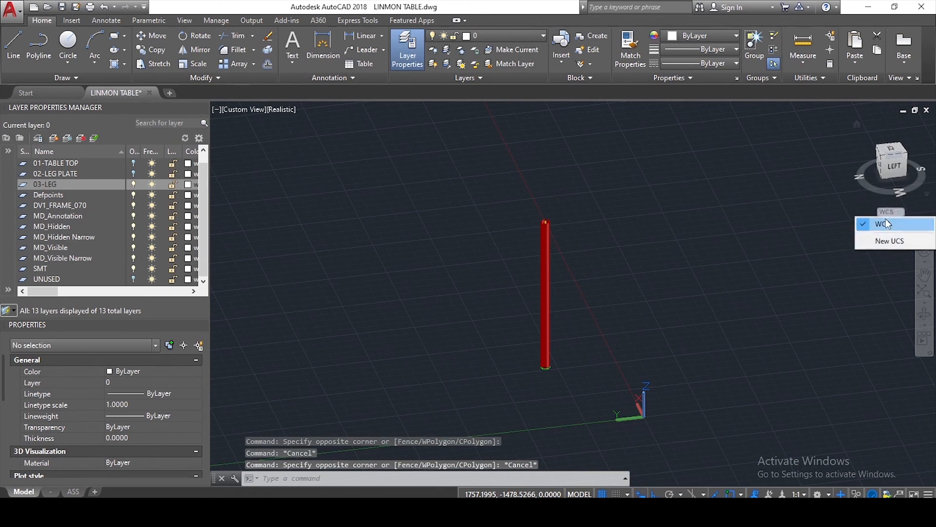
left_click(886, 224)
left_click(856, 123)
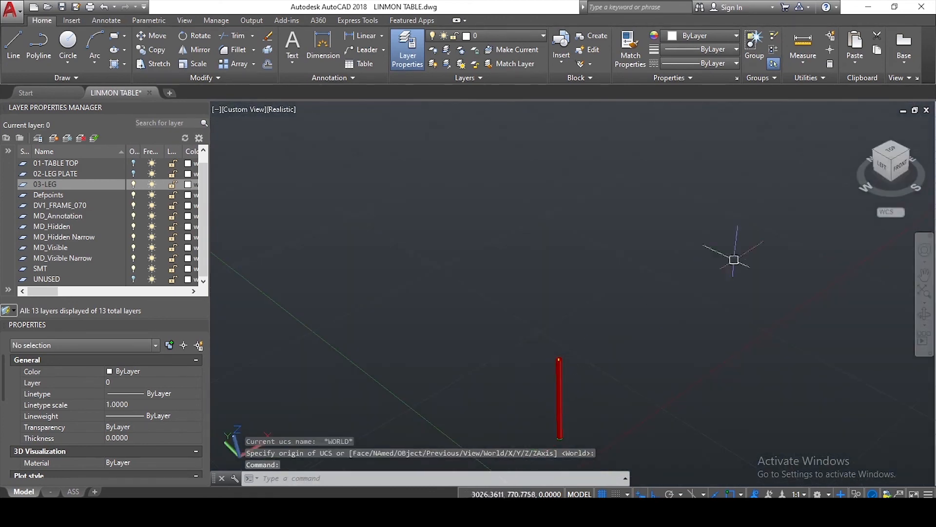
right_click(914, 163)
left_click(824, 184)
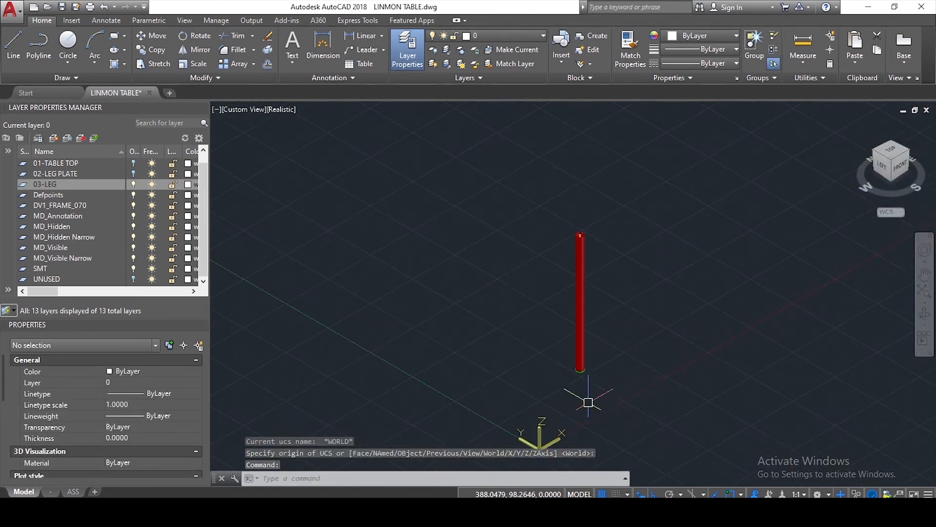
key("ctrl+s")
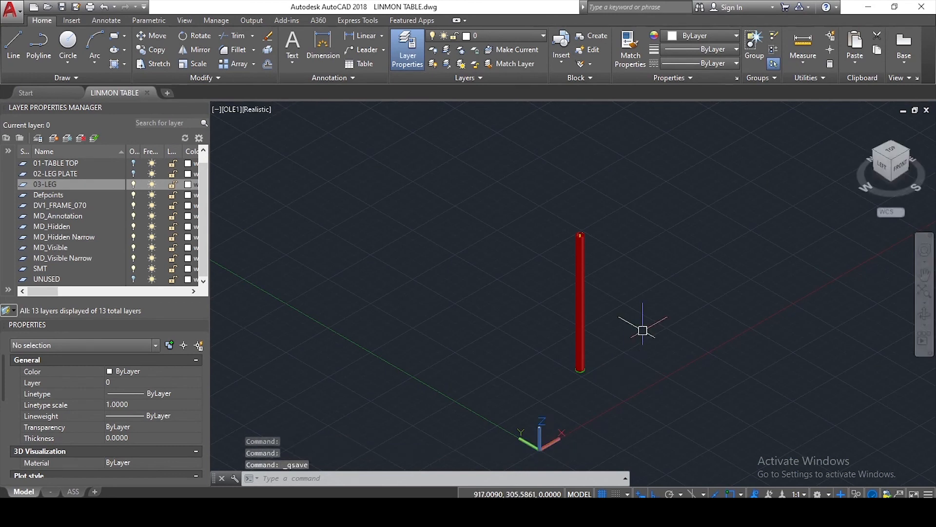